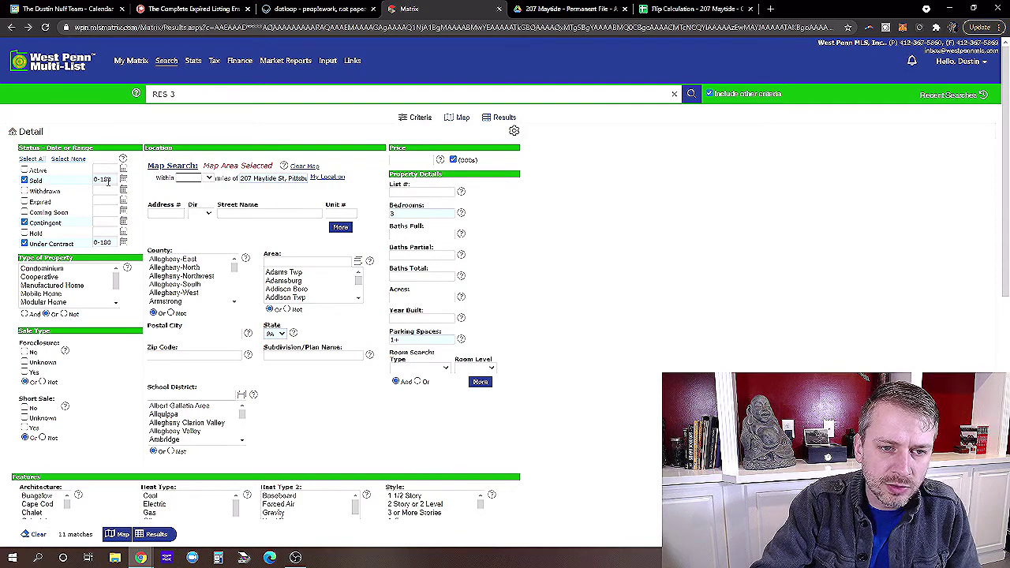
Confirm the 3-bedroom and 1+ parking space criteria and show the 11 matching listings.
{"action": "mouse_move", "coordinate": [109, 180]}
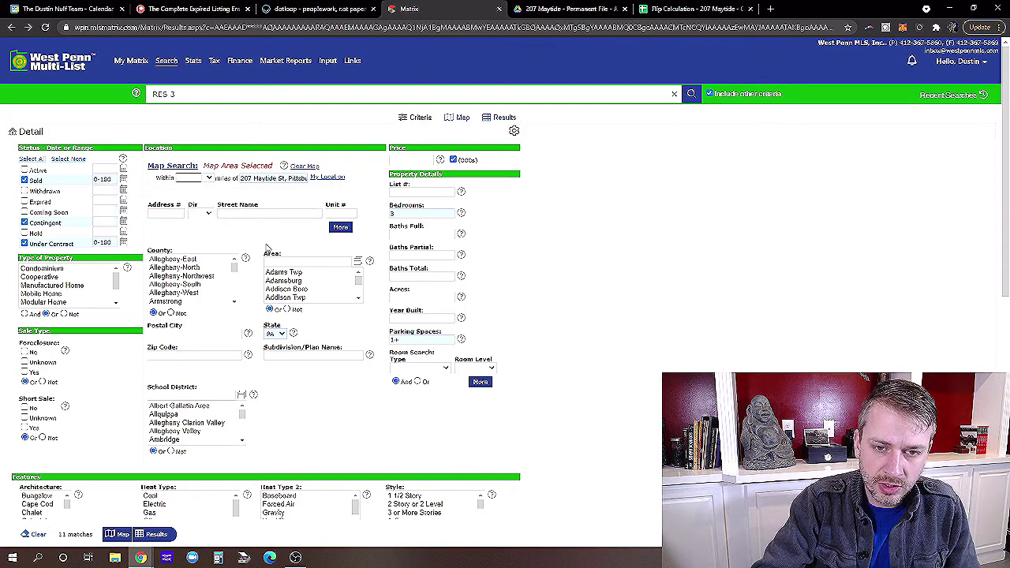
{"action": "left_click", "coordinate": [426, 212]}
{"action": "mouse_move", "coordinate": [415, 212]}
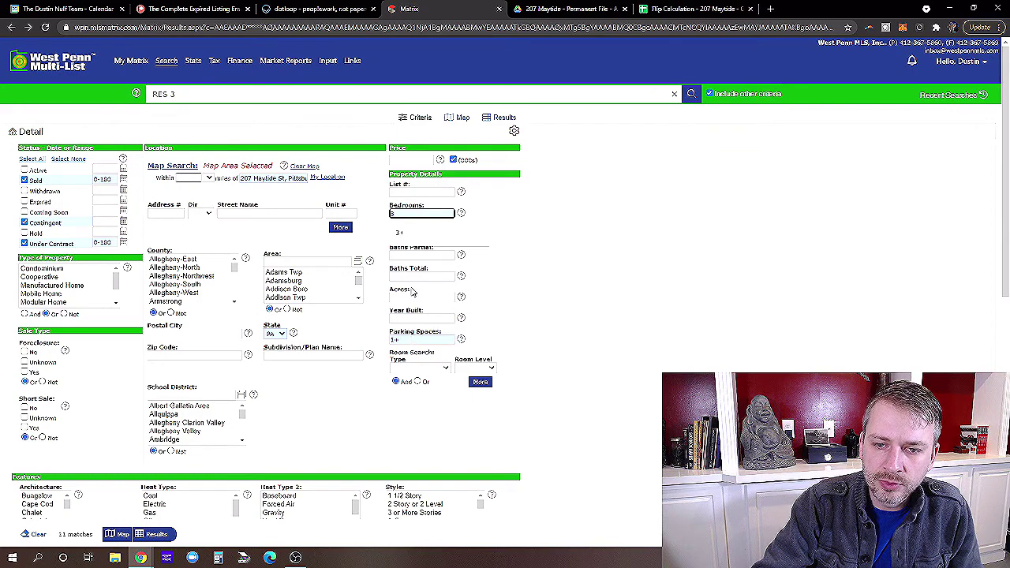
{"action": "left_click", "coordinate": [528, 259]}
{"action": "left_click", "coordinate": [407, 339]}
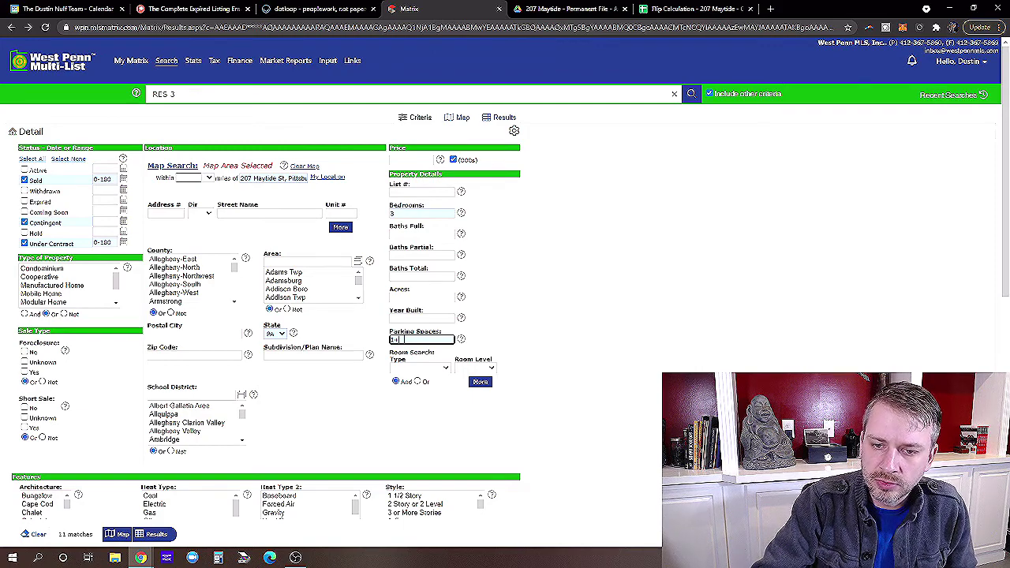
{"action": "left_click", "coordinate": [357, 373]}
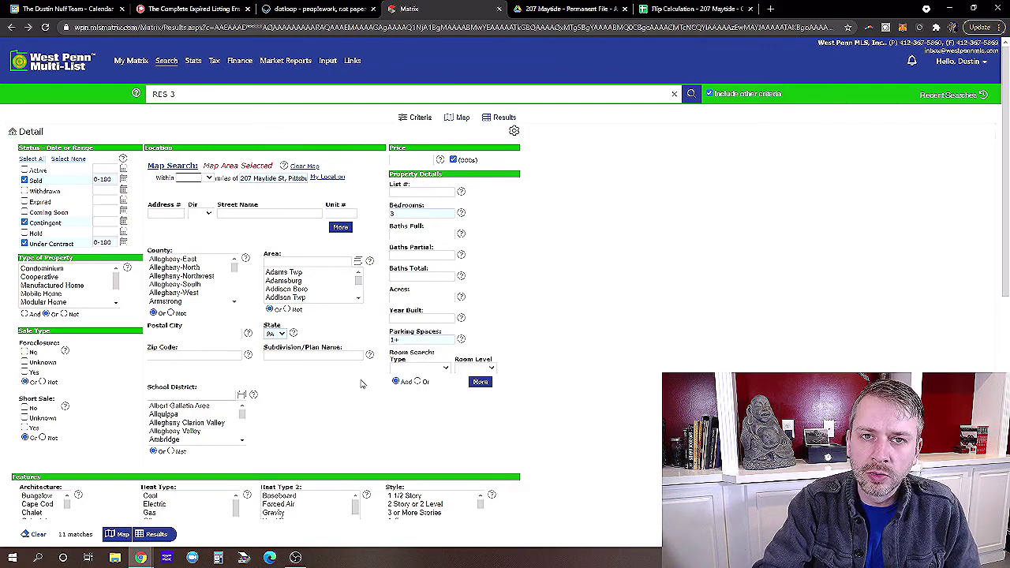
{"action": "left_click", "coordinate": [158, 535]}
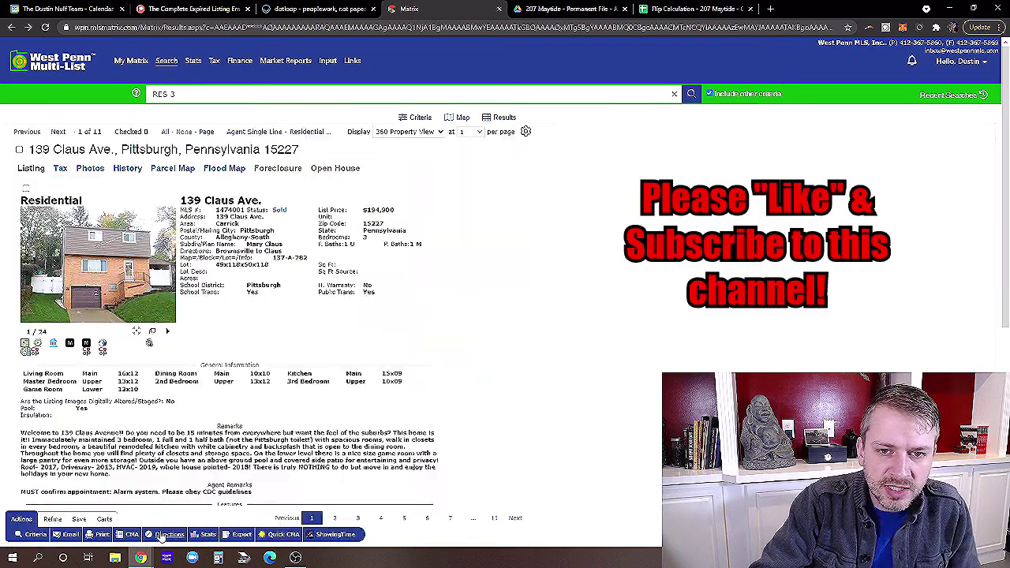
{"action": "left_click", "coordinate": [408, 133]}
{"action": "left_click", "coordinate": [418, 142]}
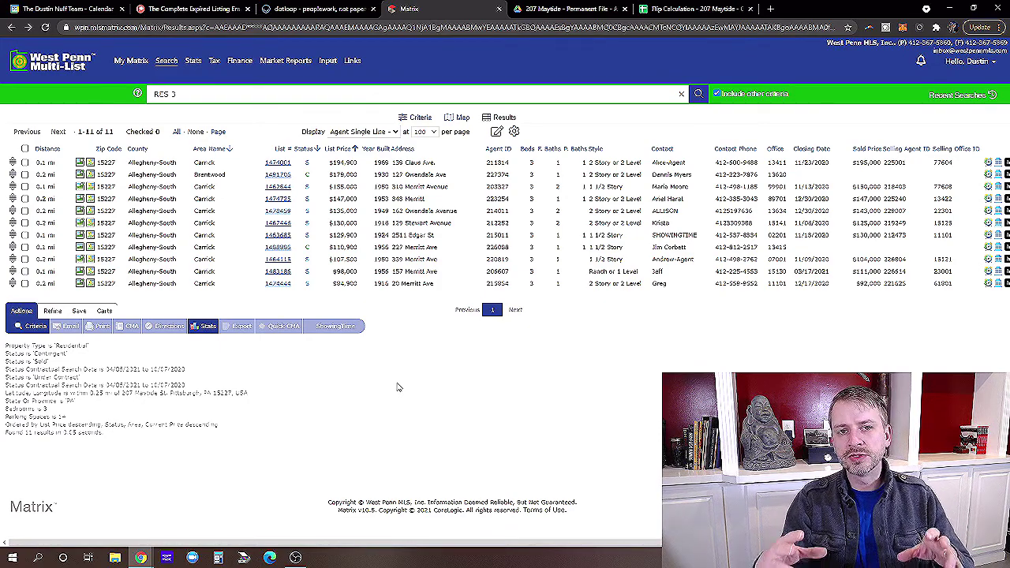
{"action": "left_click", "coordinate": [278, 164]}
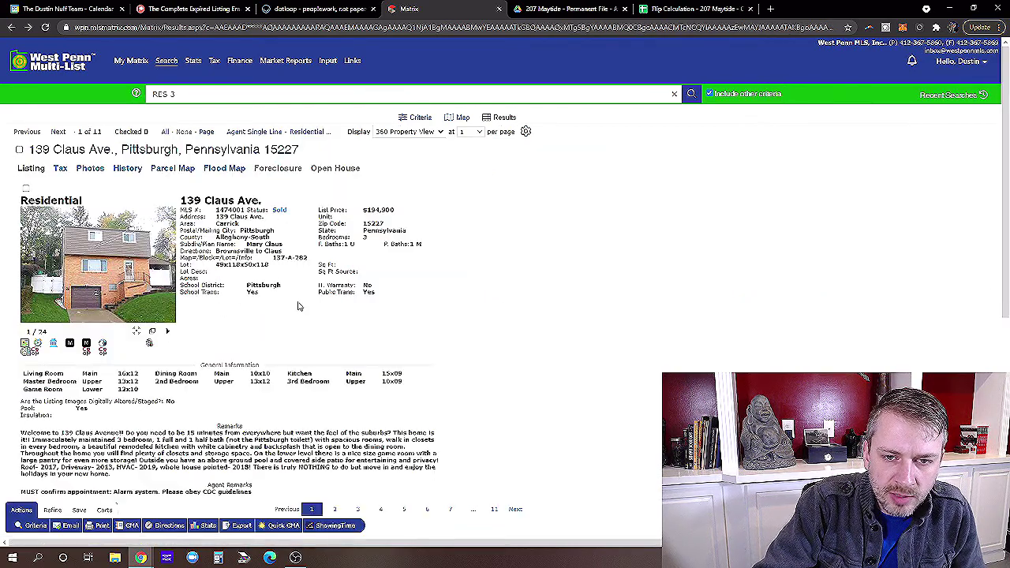
Check the Sold Information: $195,000 sale closed 11/23/2020.
{"action": "scroll", "coordinate": [228, 311], "scroll_direction": "down", "scroll_amount": 4}
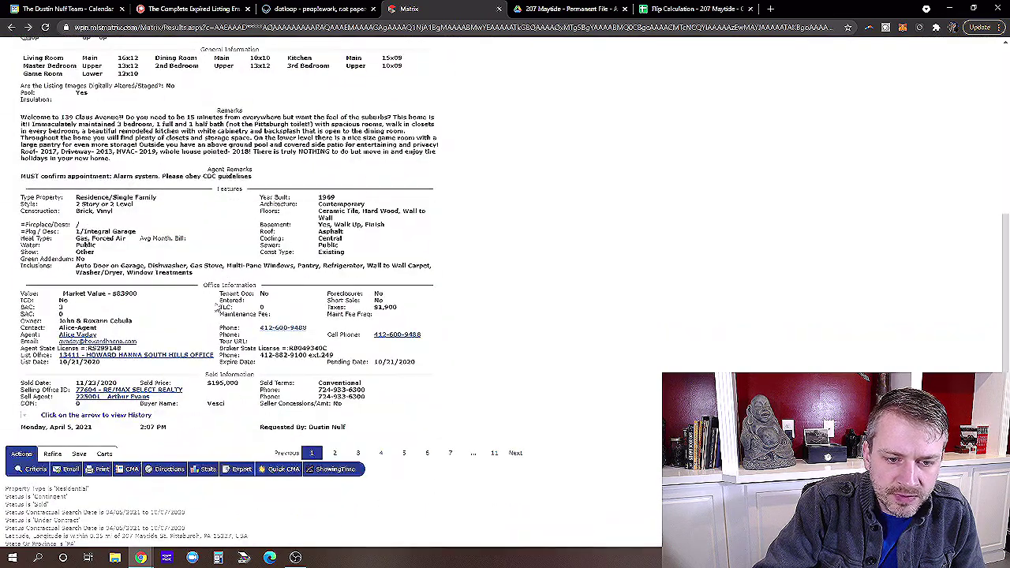
{"action": "left_click_drag", "start_coordinate": [31, 384], "coordinate": [130, 387]}
{"action": "left_click", "coordinate": [131, 386]}
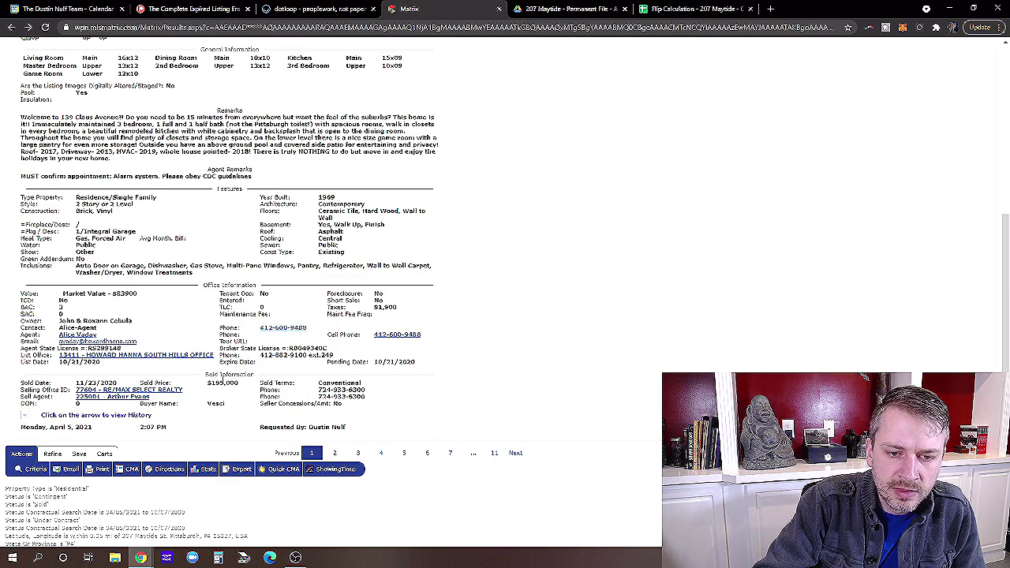
{"action": "left_click_drag", "start_coordinate": [208, 382], "coordinate": [238, 383]}
{"action": "left_click", "coordinate": [351, 410]}
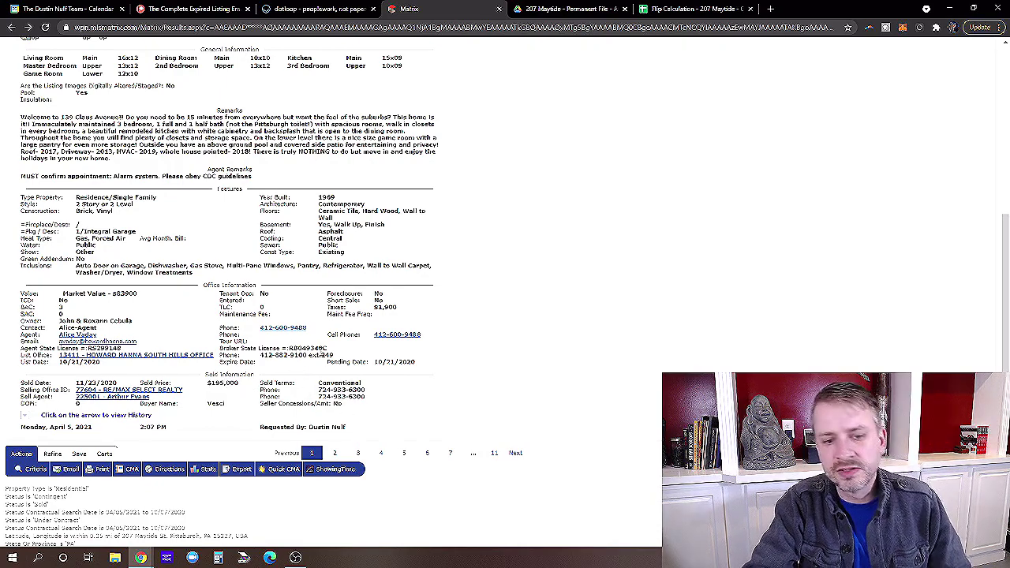
{"action": "scroll", "coordinate": [318, 347], "scroll_direction": "up", "scroll_amount": 4}
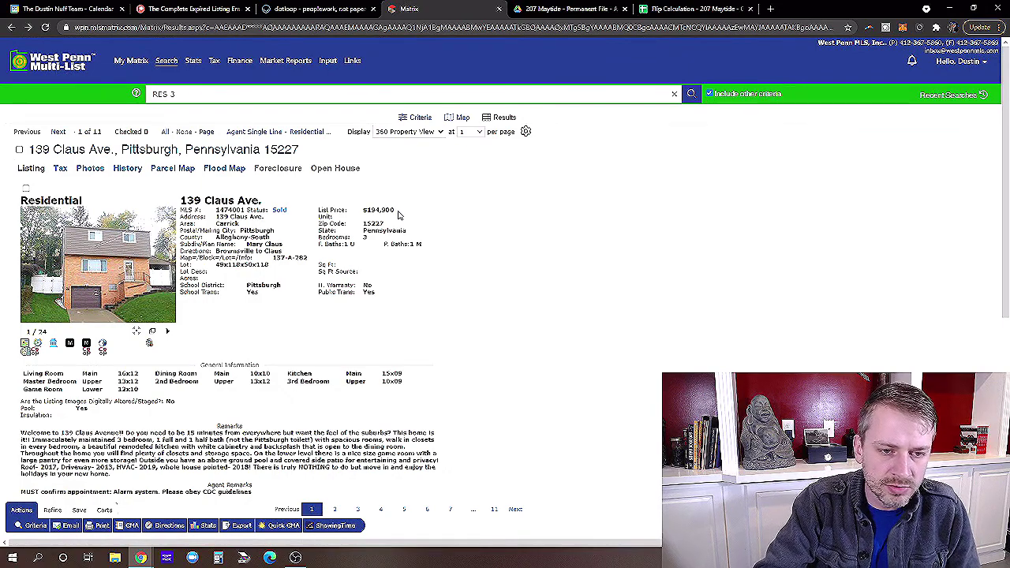
{"action": "mouse_move", "coordinate": [125, 269]}
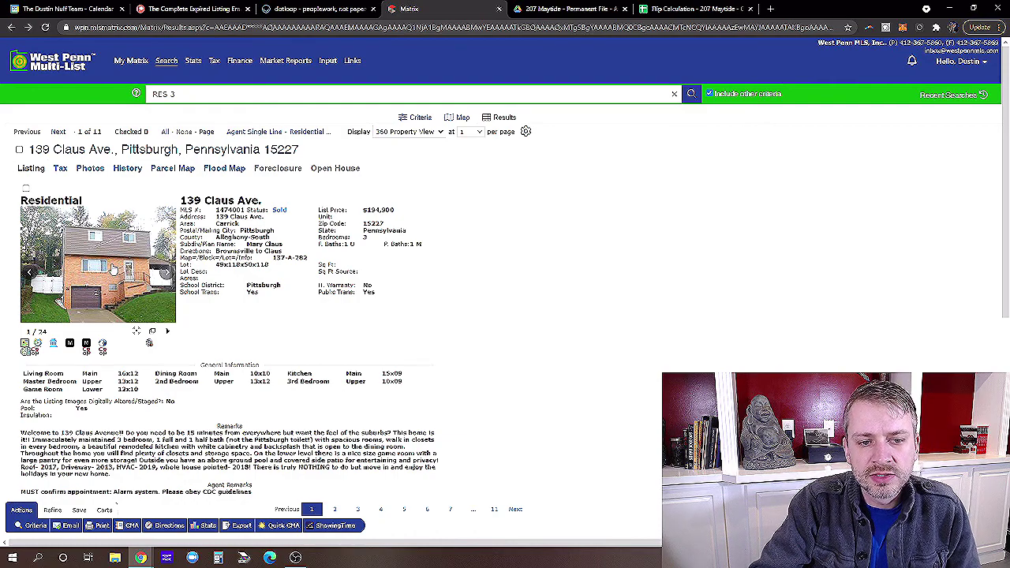
{"action": "left_click", "coordinate": [115, 267]}
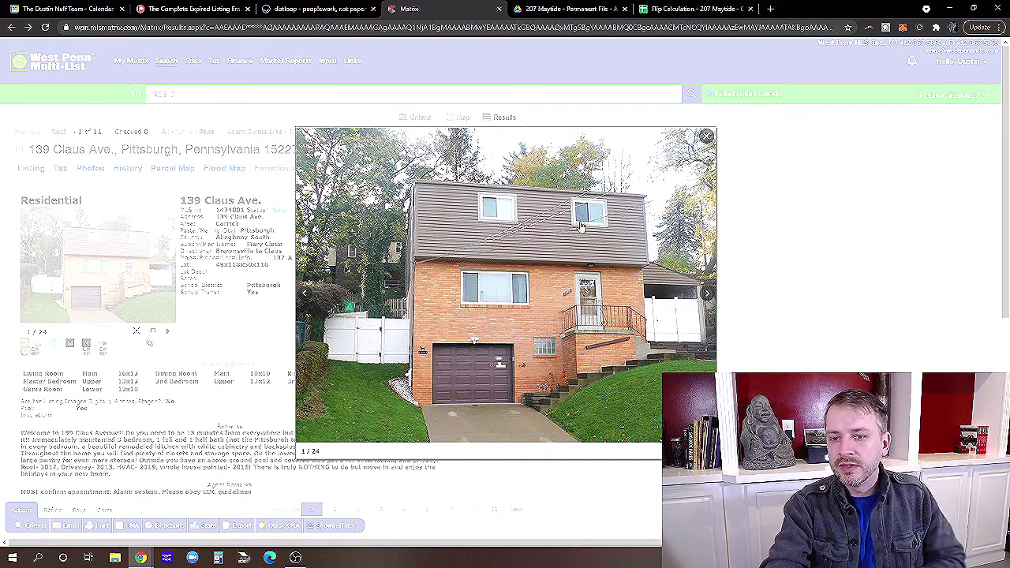
Step through the living room, dining, kitchen, bathroom and bedroom photos to 14 of 24.
{"action": "left_click", "coordinate": [705, 294]}
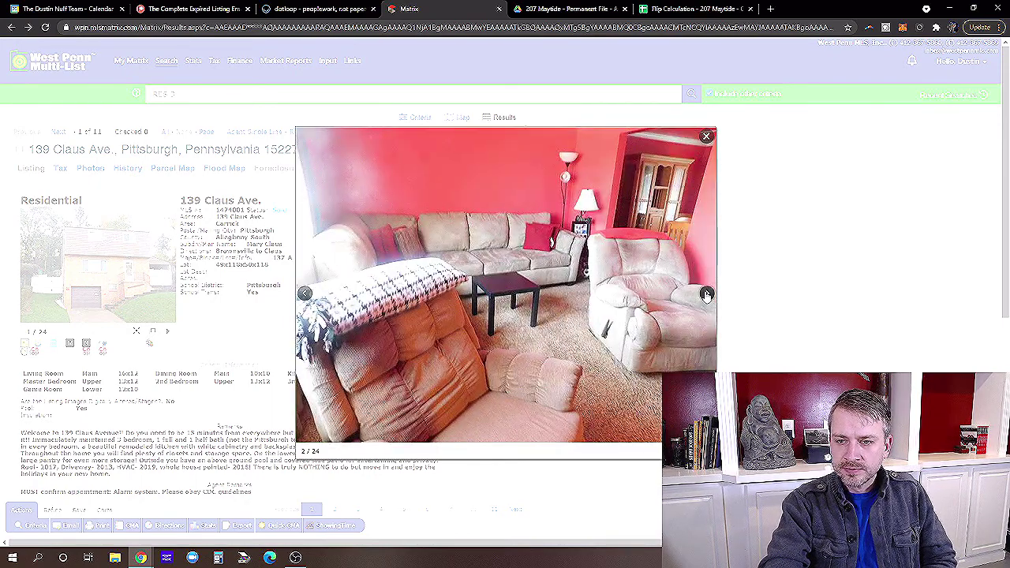
{"action": "left_click", "coordinate": [706, 294]}
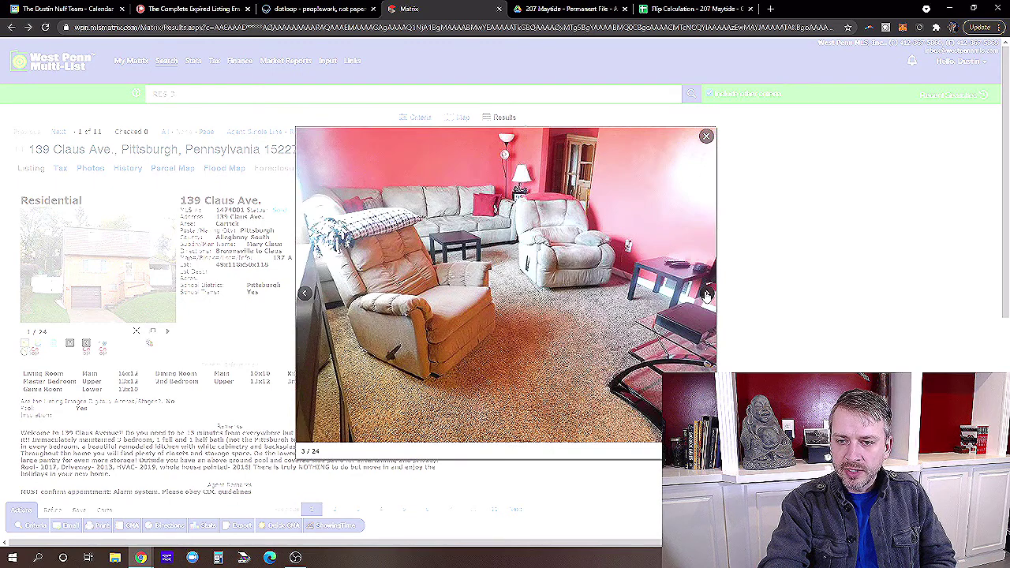
{"action": "left_click", "coordinate": [706, 294]}
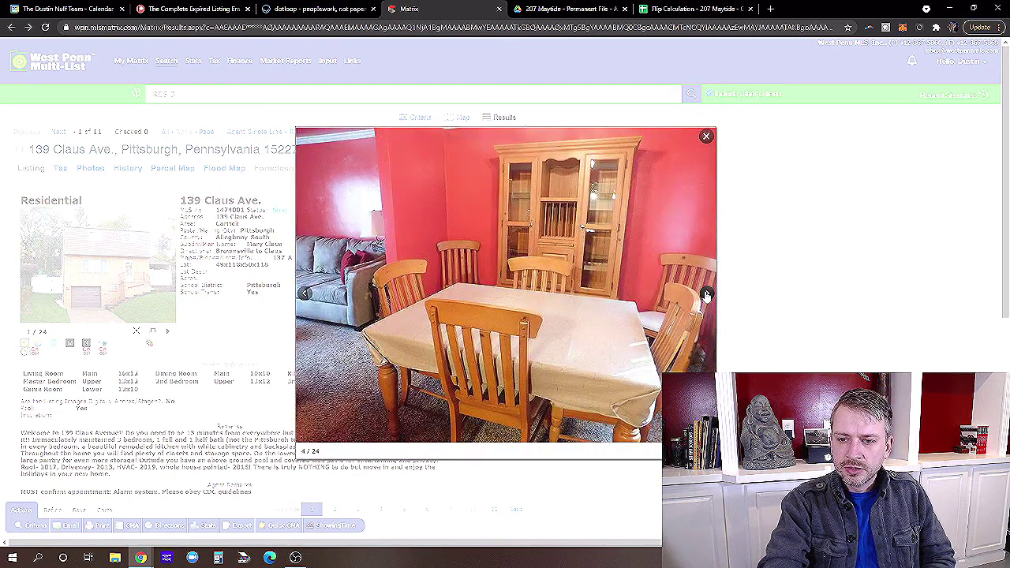
{"action": "left_click", "coordinate": [706, 295]}
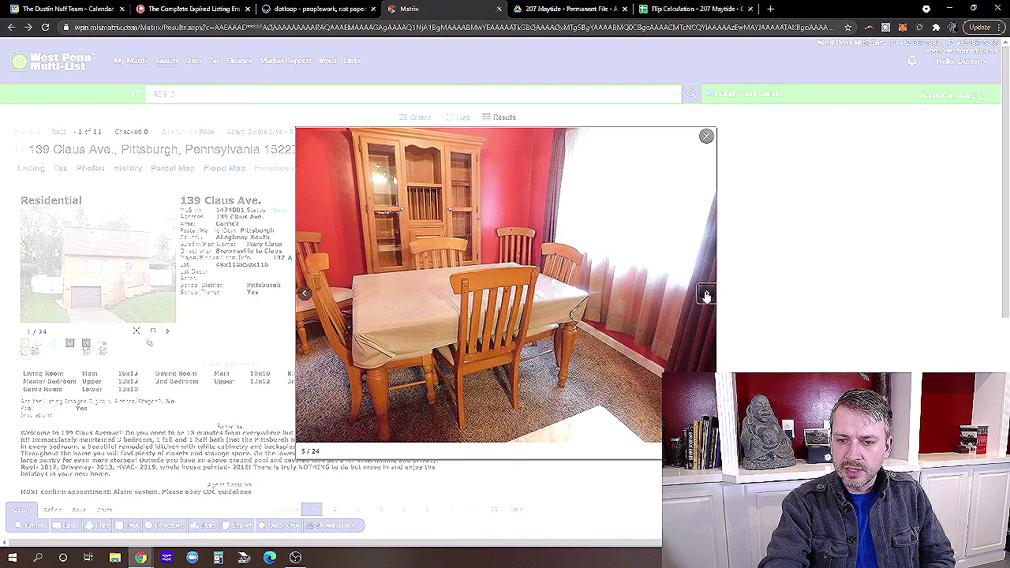
{"action": "left_click", "coordinate": [706, 296]}
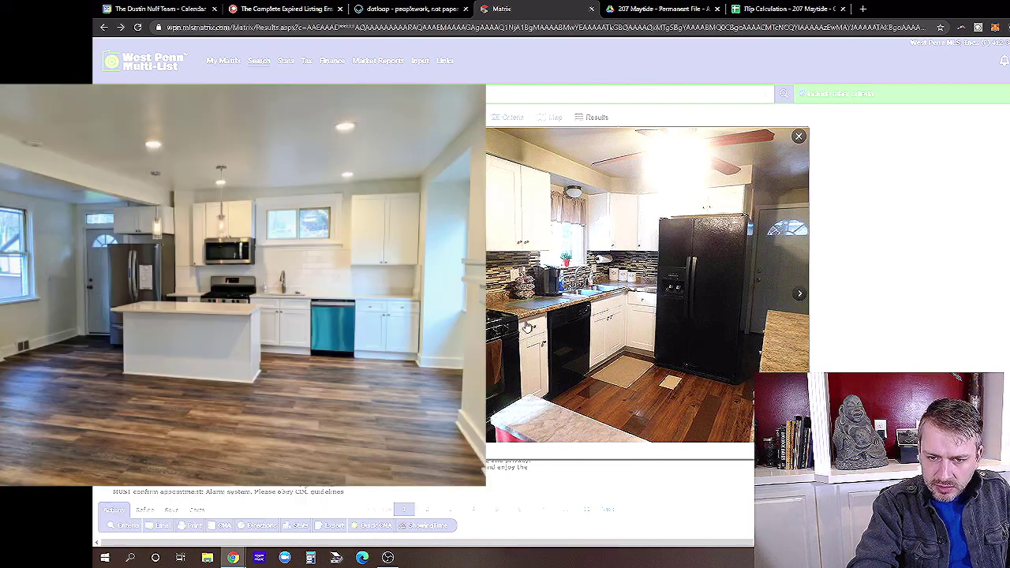
{"action": "left_click", "coordinate": [799, 293]}
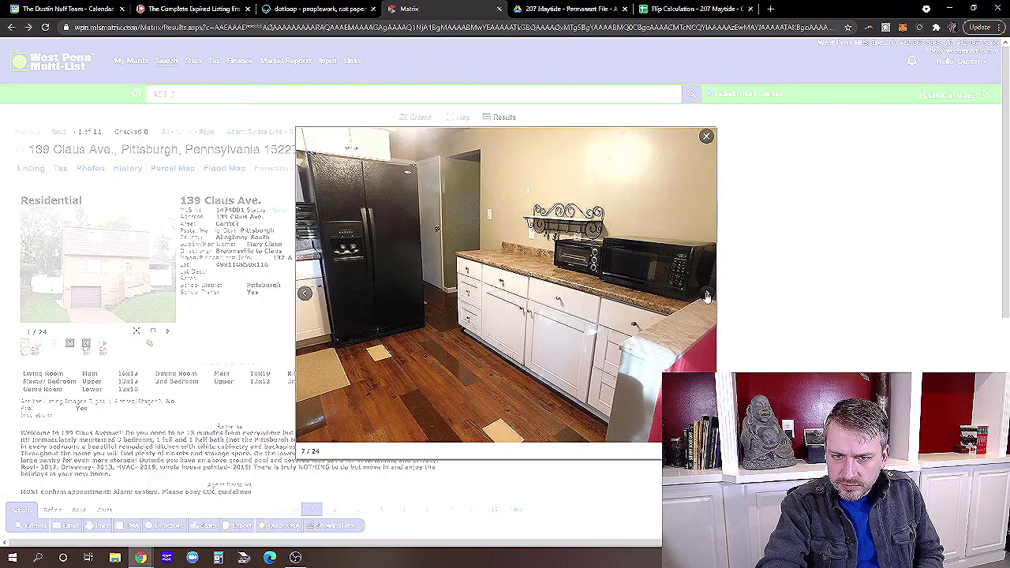
{"action": "left_click", "coordinate": [799, 295]}
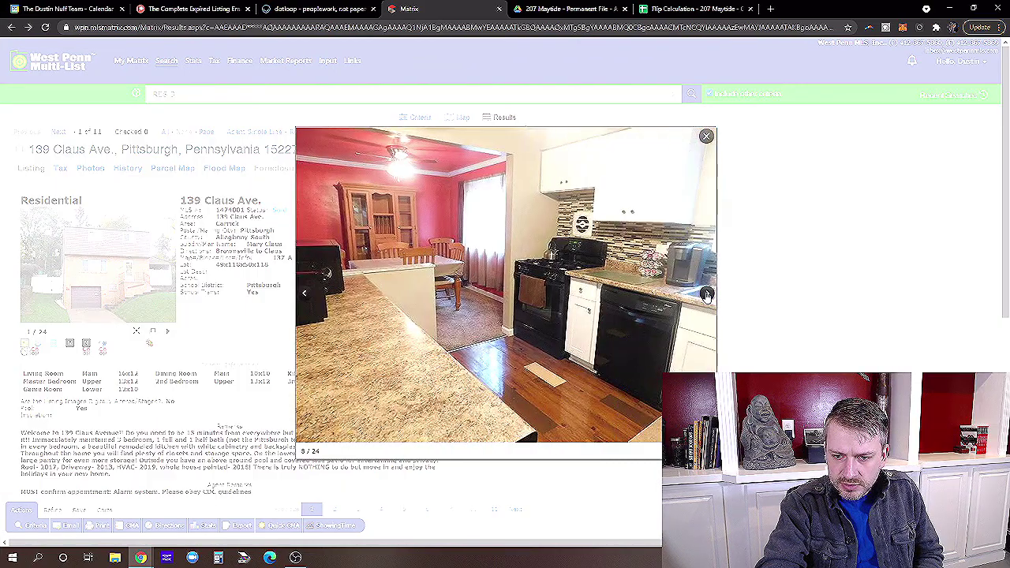
{"action": "left_click", "coordinate": [707, 295]}
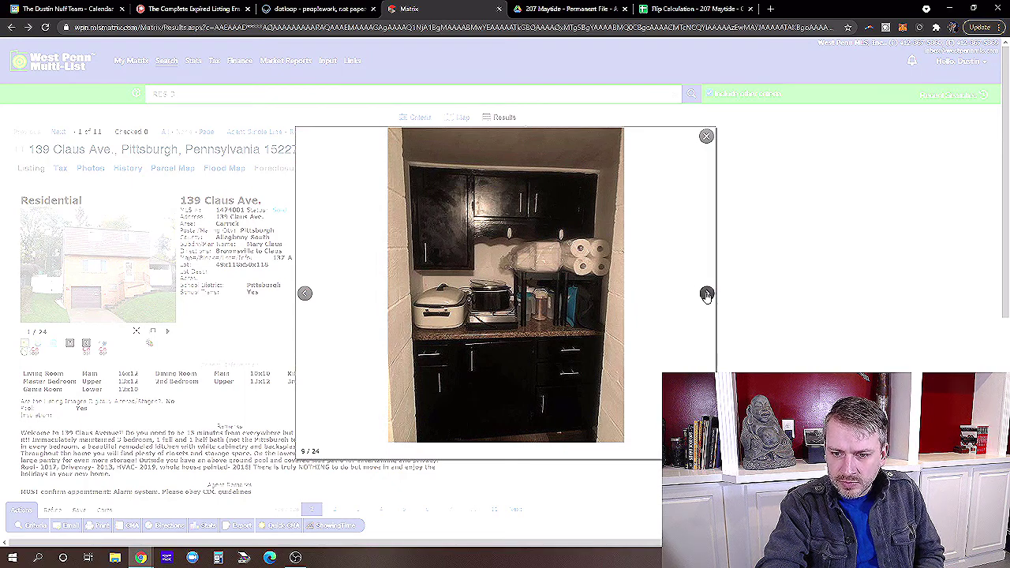
{"action": "left_click", "coordinate": [707, 295]}
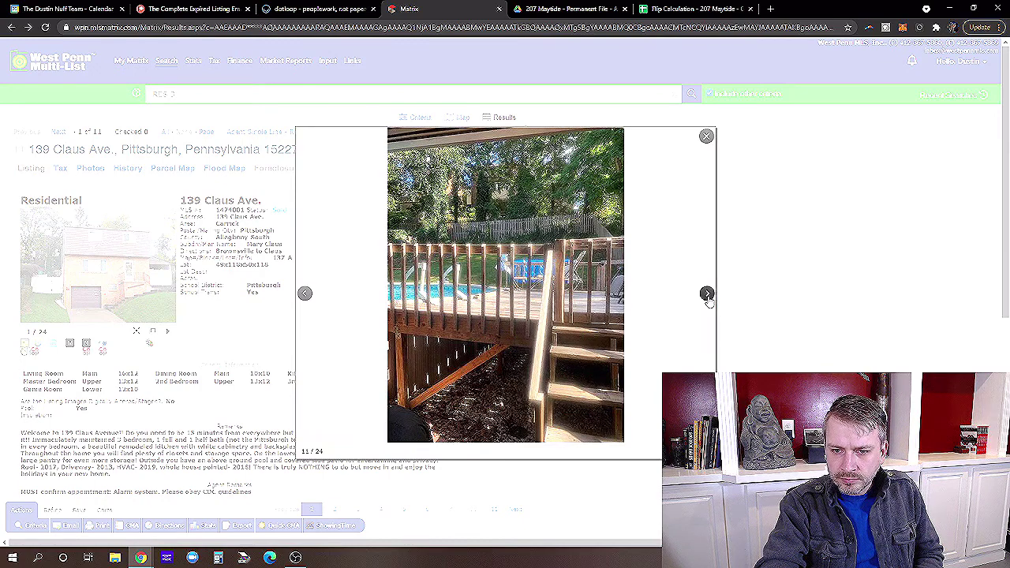
{"action": "left_click", "coordinate": [706, 295]}
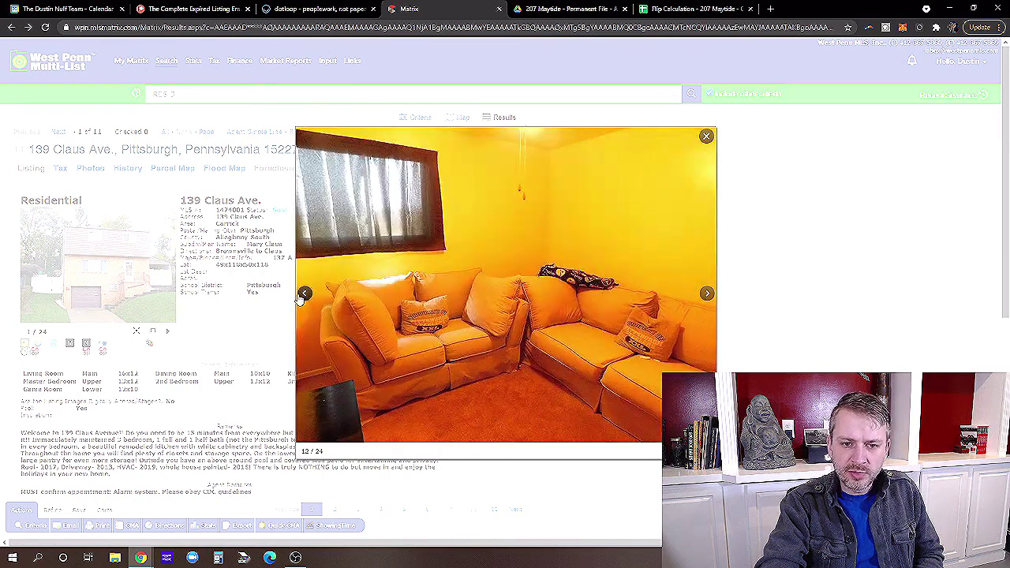
{"action": "left_click", "coordinate": [305, 294]}
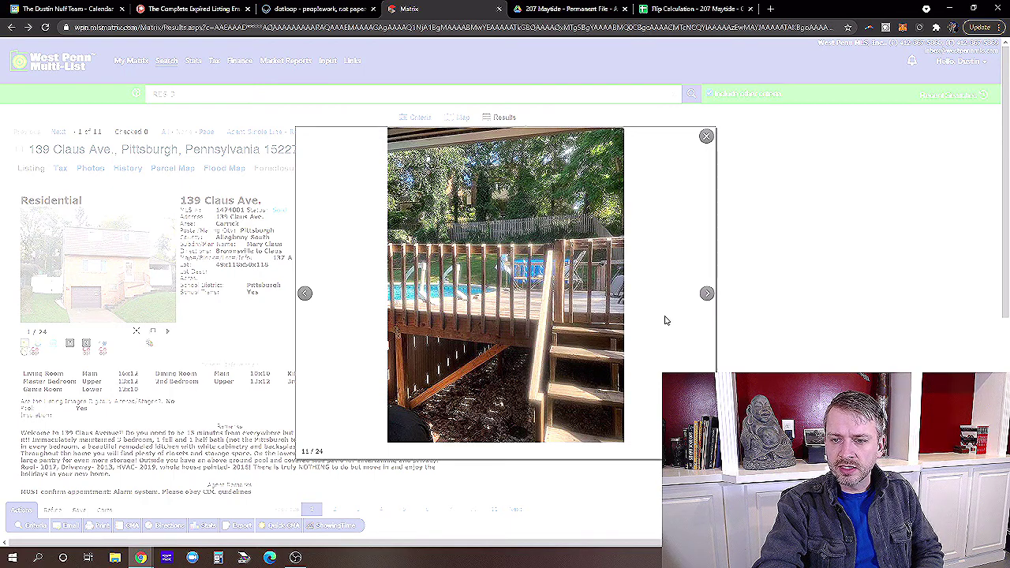
{"action": "left_click", "coordinate": [707, 294]}
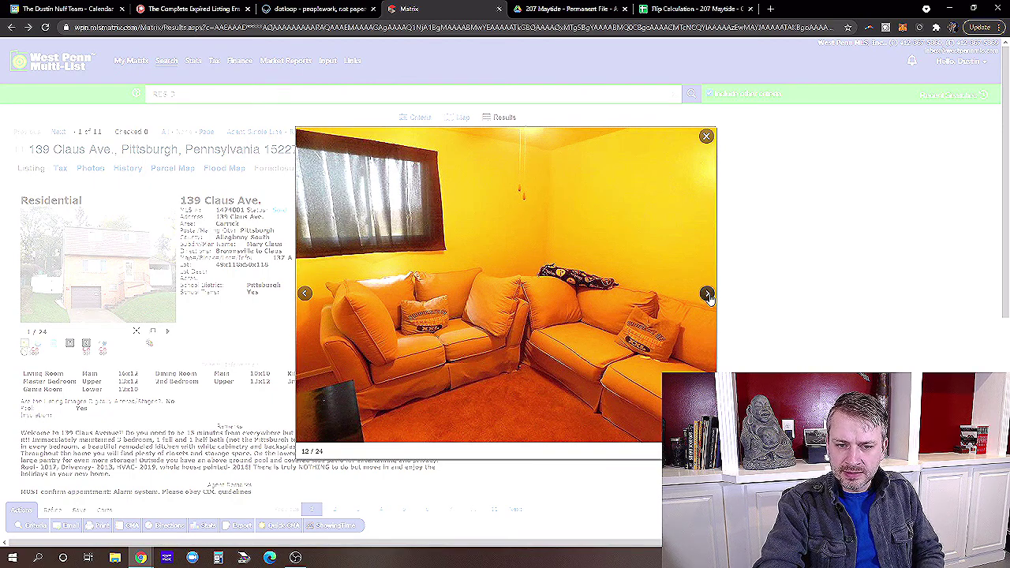
{"action": "left_click", "coordinate": [708, 295]}
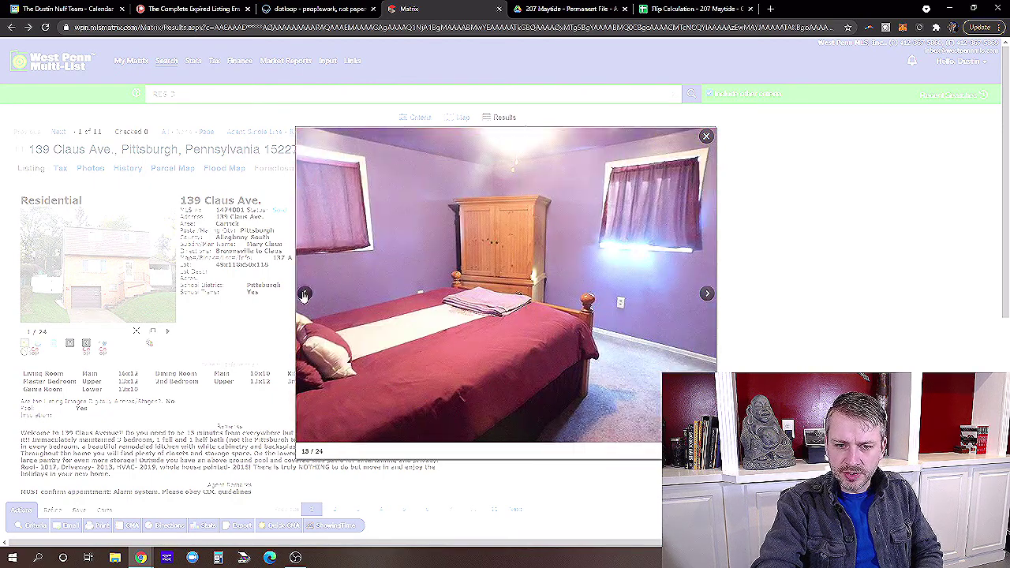
{"action": "left_click", "coordinate": [304, 294]}
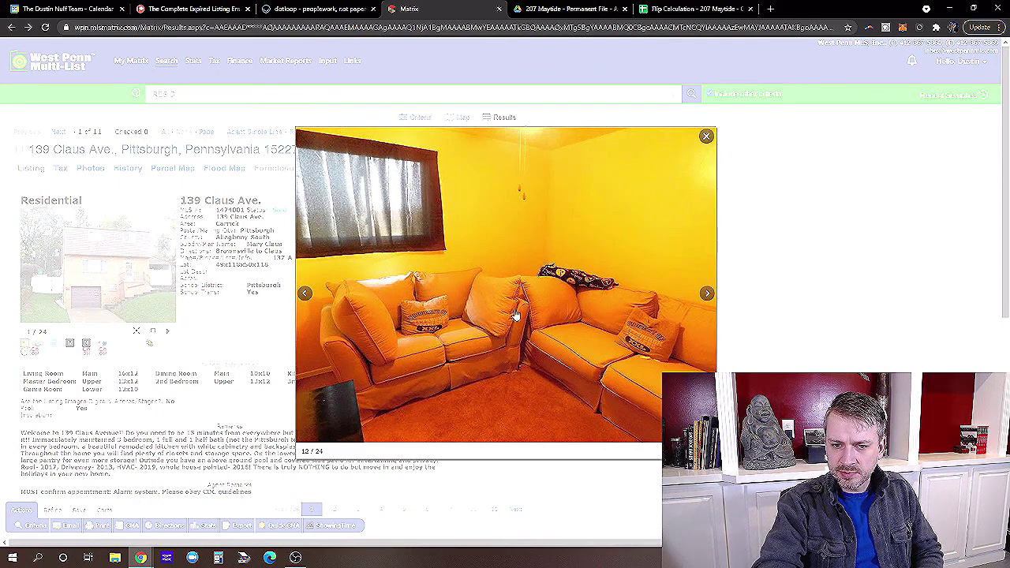
{"action": "left_click", "coordinate": [706, 295]}
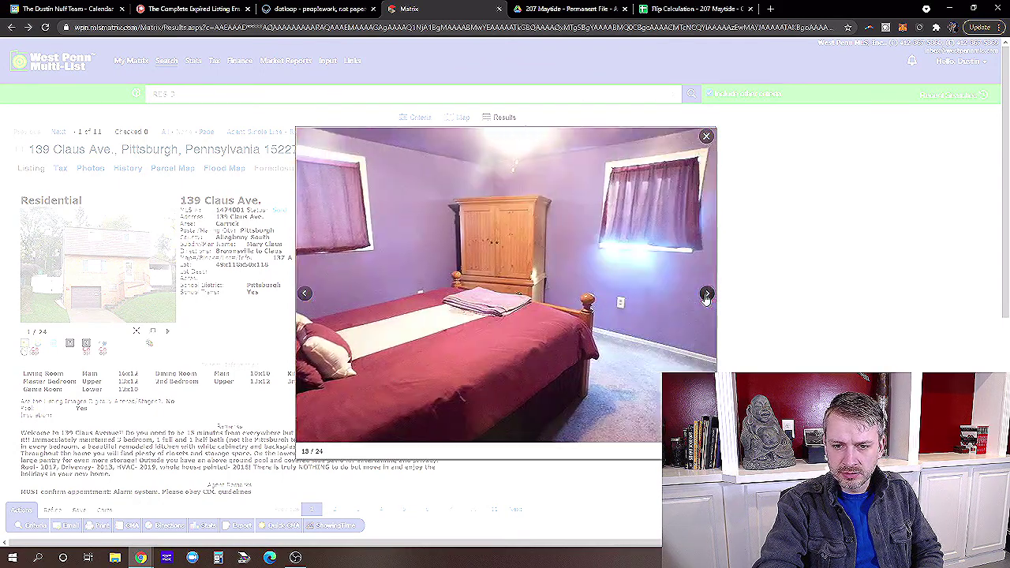
{"action": "left_click", "coordinate": [707, 295]}
{"action": "left_click", "coordinate": [706, 295]}
Page back and forth through the bedroom, closet, bathroom, patio, lawn and pool photos, then close the gallery.
{"action": "left_click", "coordinate": [707, 295]}
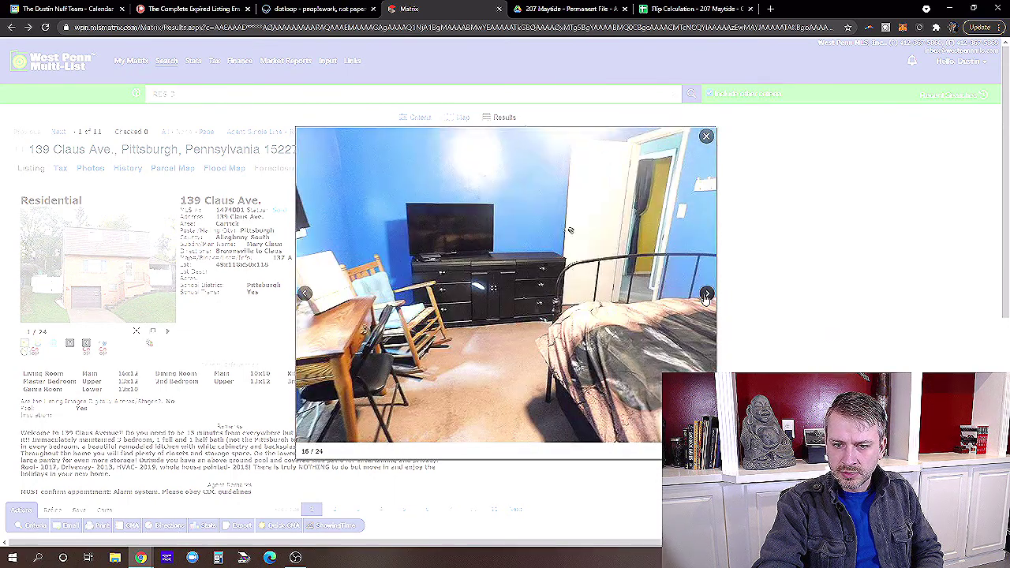
{"action": "left_click", "coordinate": [706, 295]}
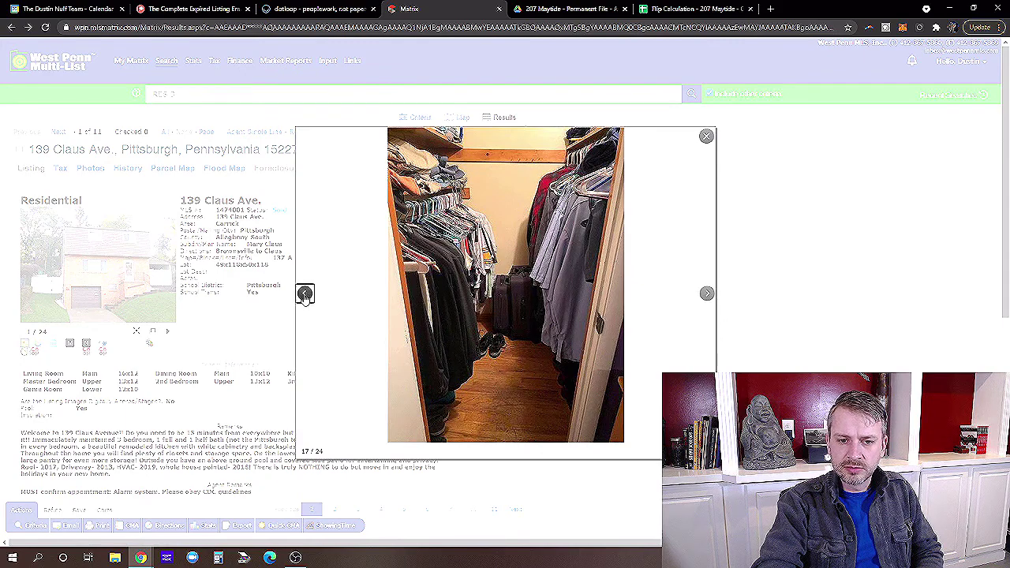
{"action": "left_click", "coordinate": [304, 295]}
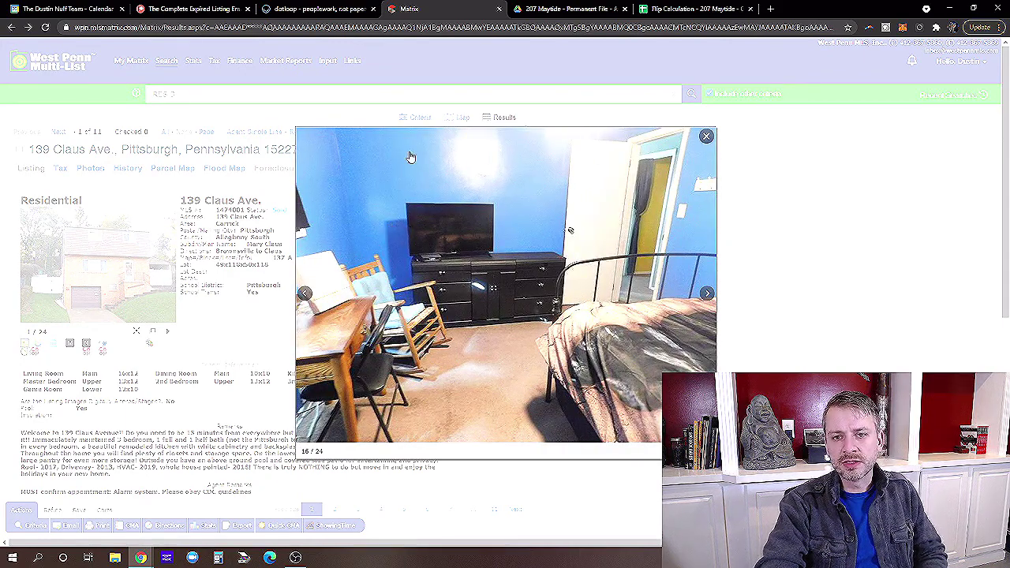
{"action": "left_click", "coordinate": [306, 295]}
{"action": "left_click", "coordinate": [308, 297]}
{"action": "left_click", "coordinate": [306, 295]}
{"action": "left_click", "coordinate": [306, 295]}
{"action": "left_click", "coordinate": [306, 294]}
{"action": "left_click", "coordinate": [705, 294]}
{"action": "left_click", "coordinate": [705, 294]}
{"action": "left_click", "coordinate": [706, 294]}
{"action": "left_click", "coordinate": [706, 294]}
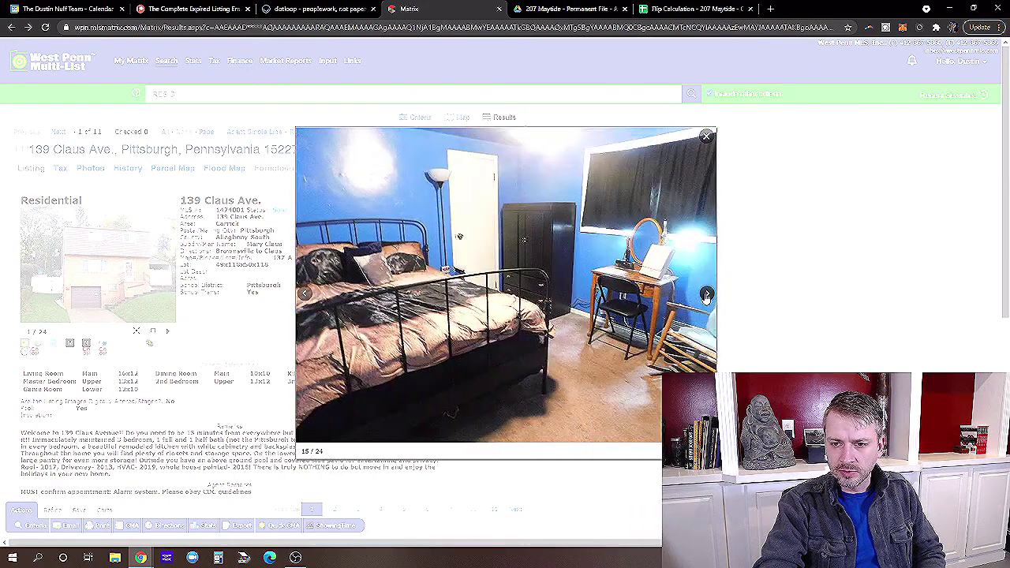
{"action": "left_click", "coordinate": [706, 295]}
{"action": "left_click", "coordinate": [706, 294]}
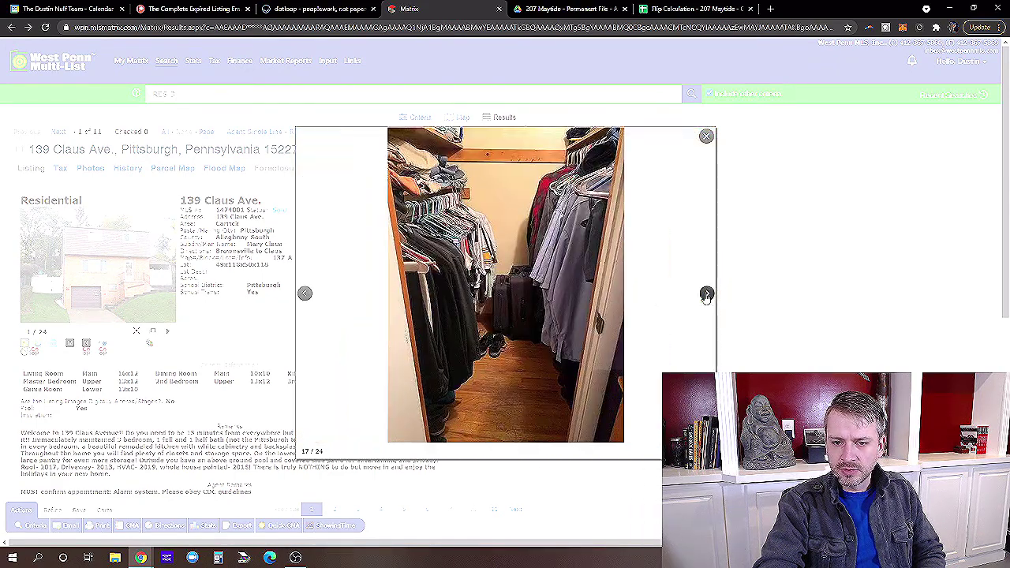
{"action": "left_click", "coordinate": [706, 294]}
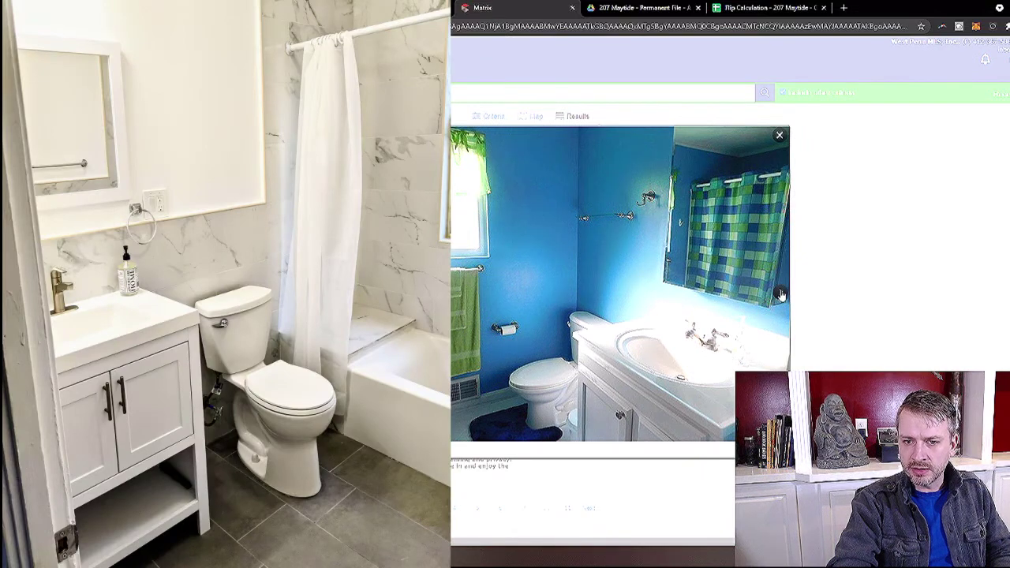
{"action": "left_click", "coordinate": [779, 295]}
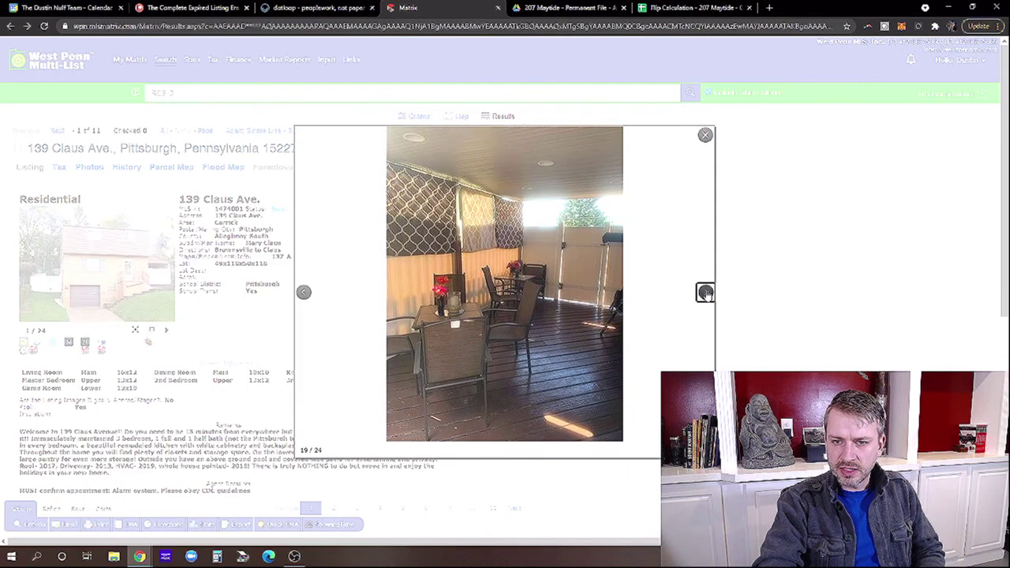
{"action": "left_click", "coordinate": [779, 294]}
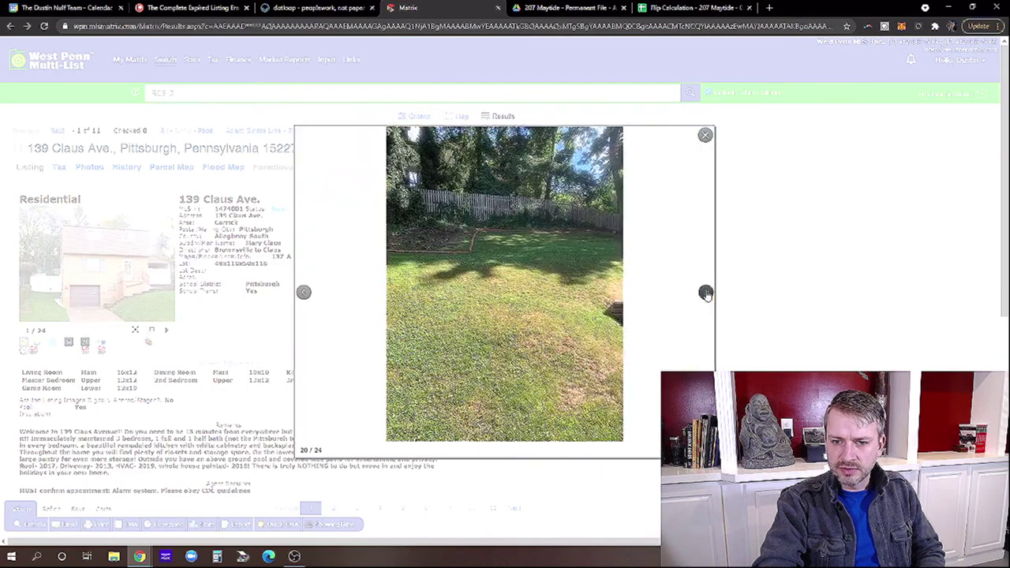
{"action": "left_click", "coordinate": [706, 293]}
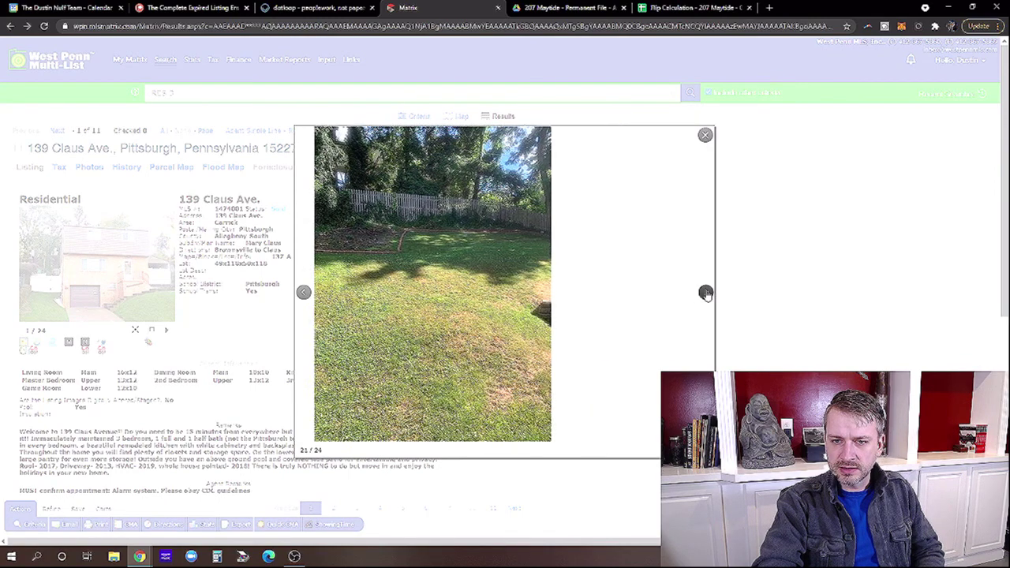
{"action": "left_click", "coordinate": [292, 298]}
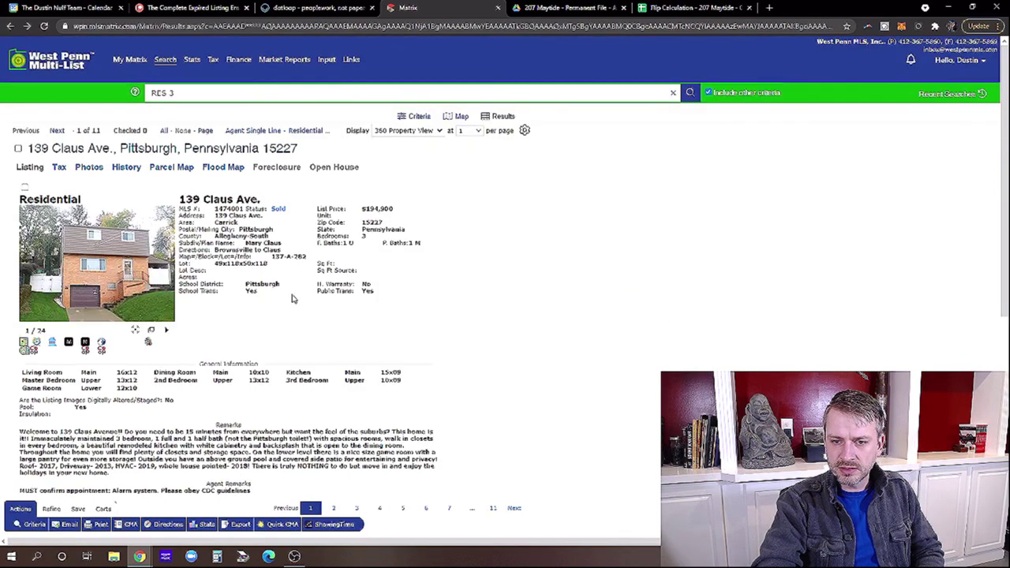
Reopen the gallery, review the deck, laundry room and furnace photos, and return to the listing.
{"action": "left_click", "coordinate": [166, 271]}
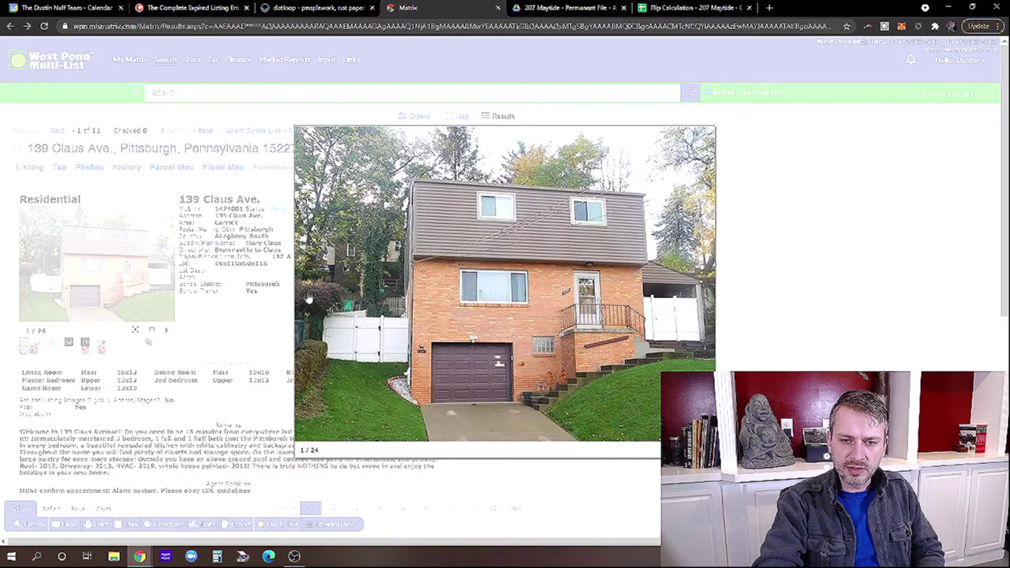
{"action": "left_click", "coordinate": [304, 293]}
{"action": "left_click", "coordinate": [304, 293]}
{"action": "left_click", "coordinate": [304, 293]}
{"action": "left_click", "coordinate": [304, 293]}
{"action": "left_click", "coordinate": [303, 293]}
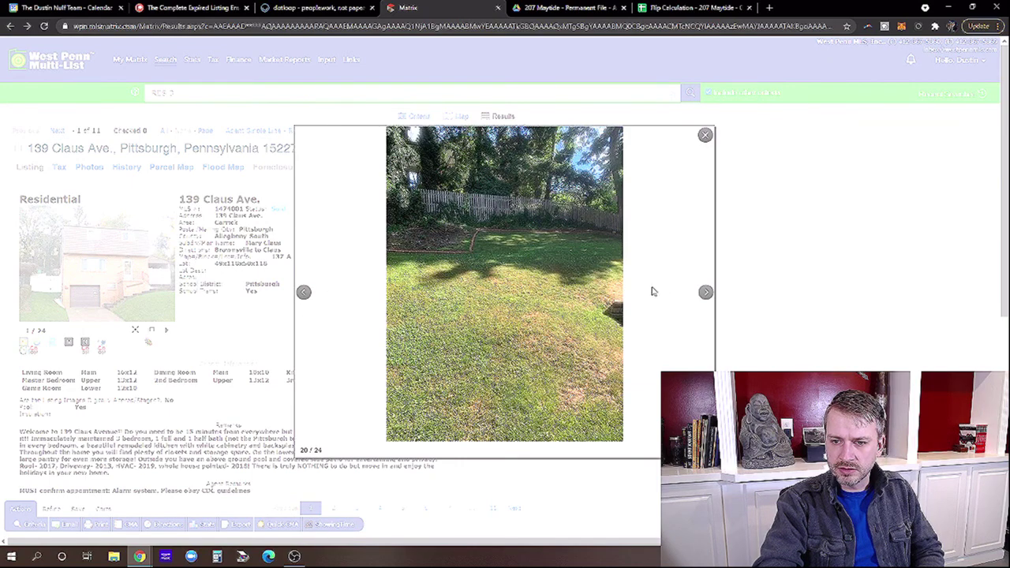
{"action": "left_click", "coordinate": [705, 294]}
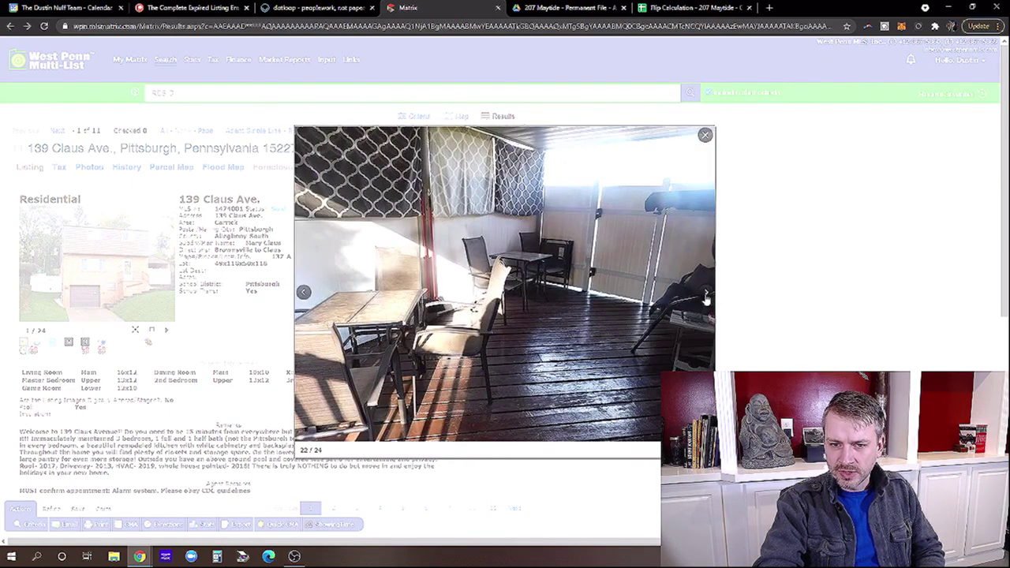
{"action": "left_click", "coordinate": [705, 293]}
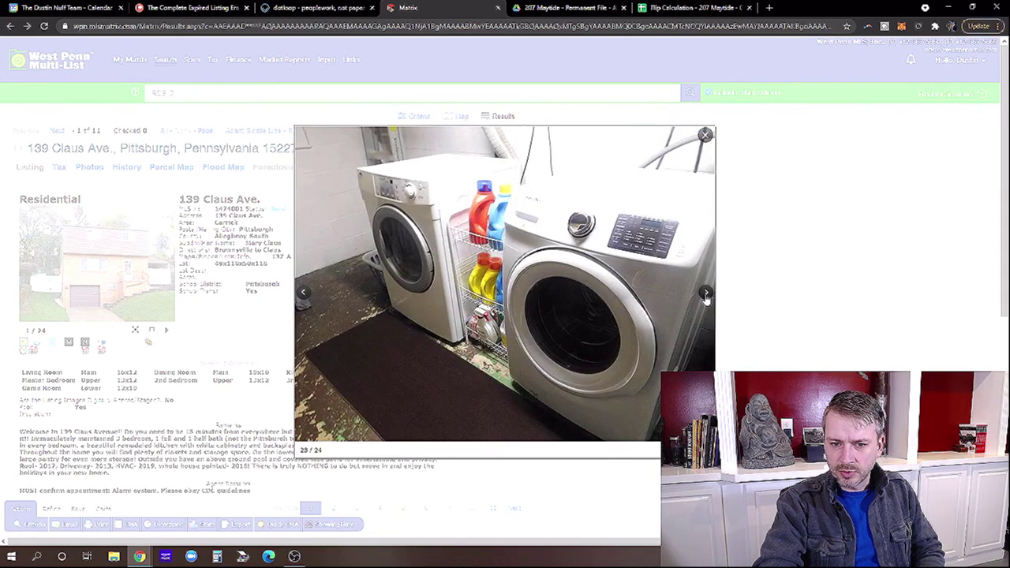
{"action": "left_click", "coordinate": [705, 294]}
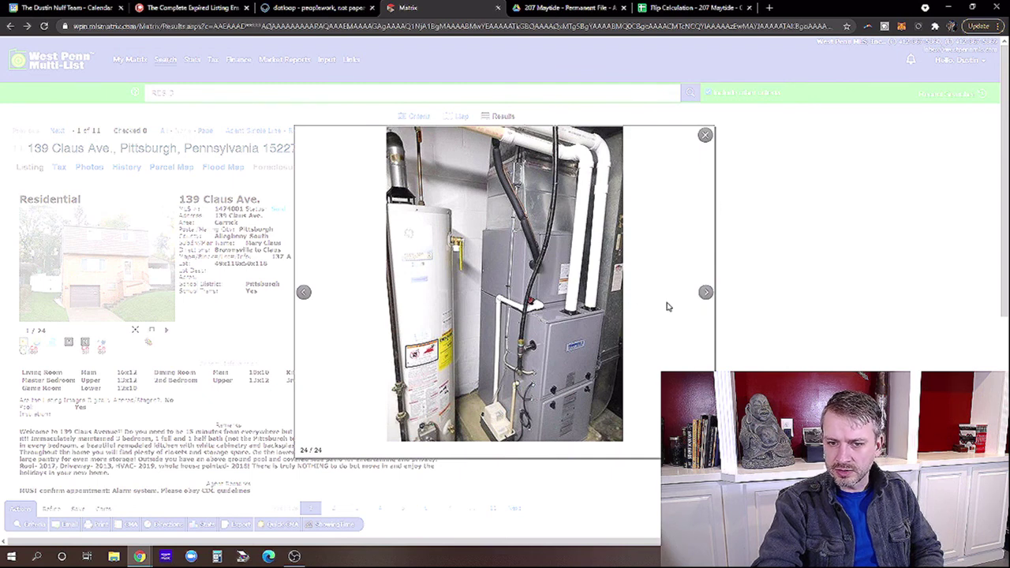
{"action": "left_click", "coordinate": [705, 292]}
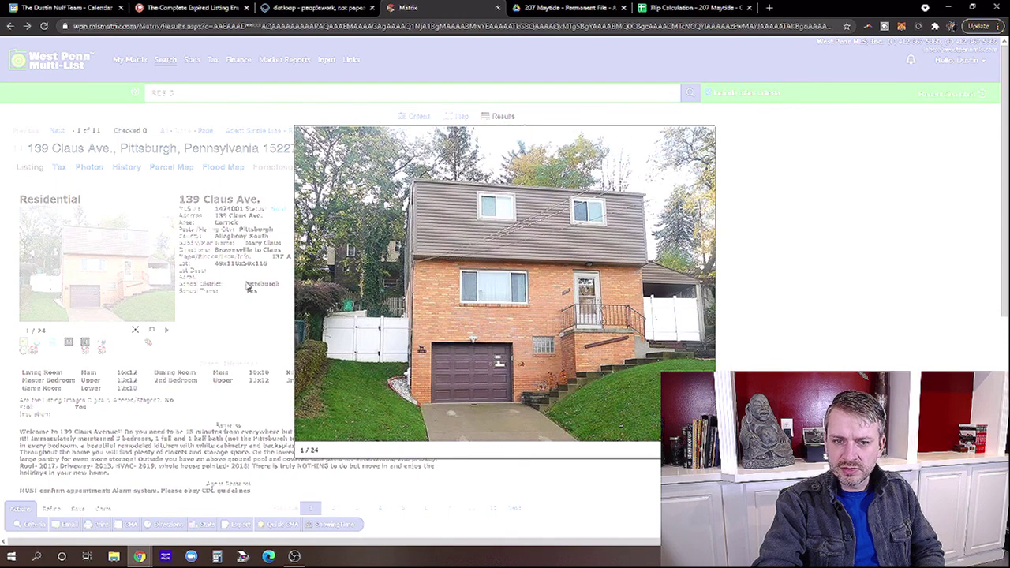
{"action": "left_click", "coordinate": [705, 135]}
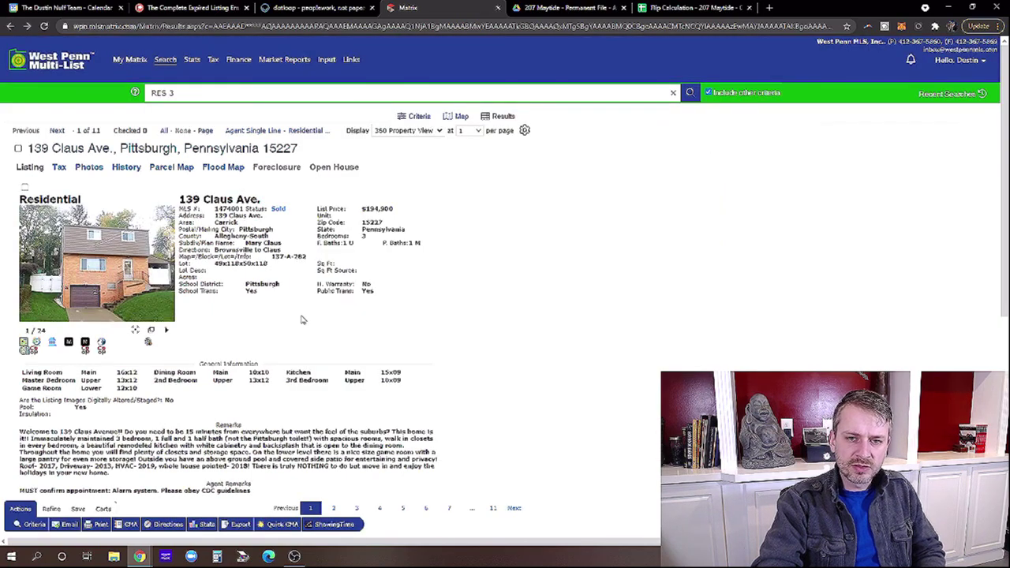
{"action": "scroll", "coordinate": [210, 443], "scroll_direction": "down", "scroll_amount": 4}
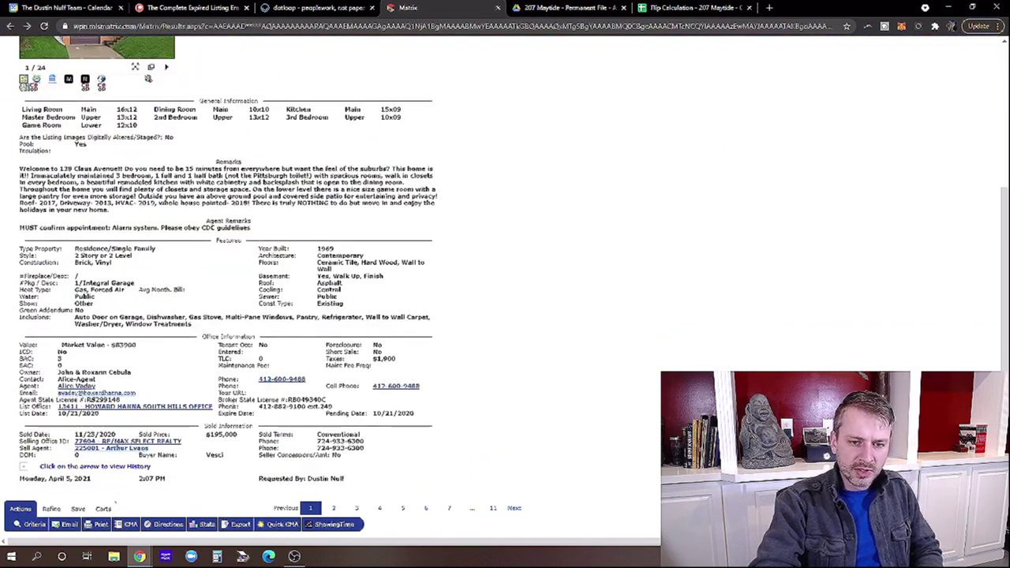
{"action": "scroll", "coordinate": [232, 282], "scroll_direction": "up", "scroll_amount": 4}
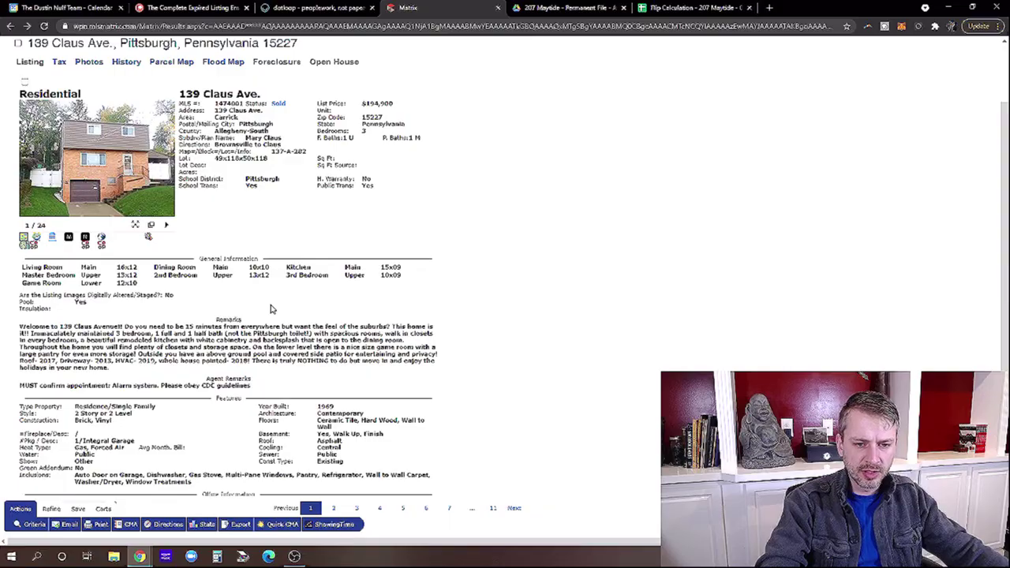
{"action": "scroll", "coordinate": [75, 352], "scroll_direction": "down", "scroll_amount": 1}
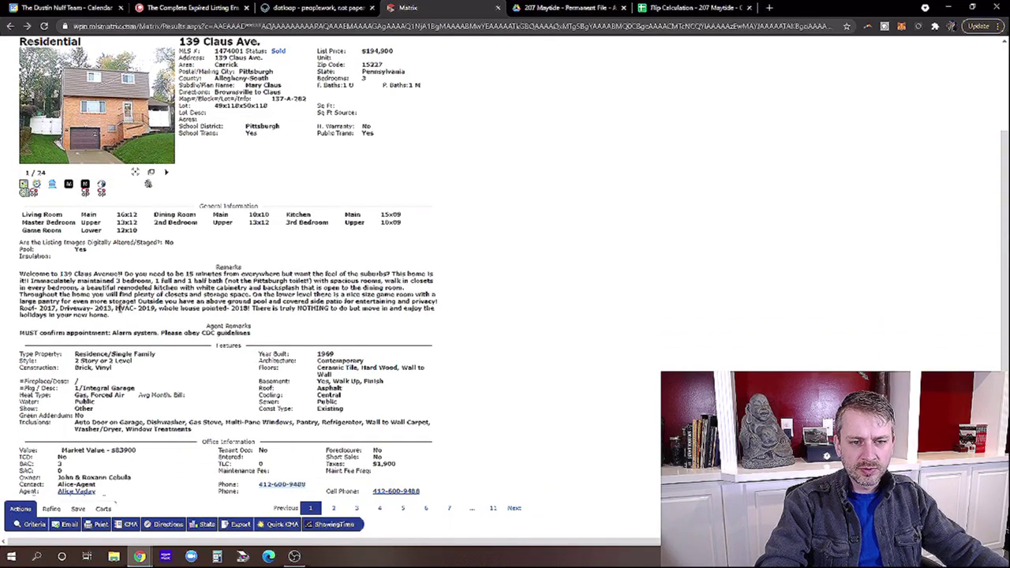
{"action": "scroll", "coordinate": [163, 352], "scroll_direction": "down", "scroll_amount": 1}
{"action": "scroll", "coordinate": [164, 352], "scroll_direction": "down", "scroll_amount": 1}
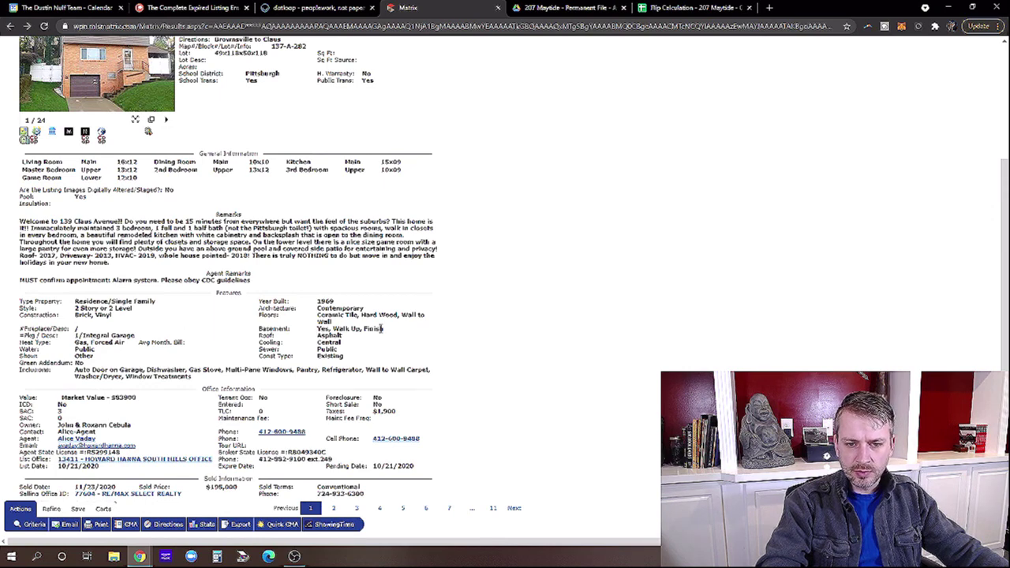
{"action": "double_click", "coordinate": [327, 290]}
{"action": "left_click_drag", "start_coordinate": [357, 330], "coordinate": [388, 331]}
{"action": "left_click", "coordinate": [389, 330]}
{"action": "scroll", "coordinate": [347, 272], "scroll_direction": "up", "scroll_amount": 2}
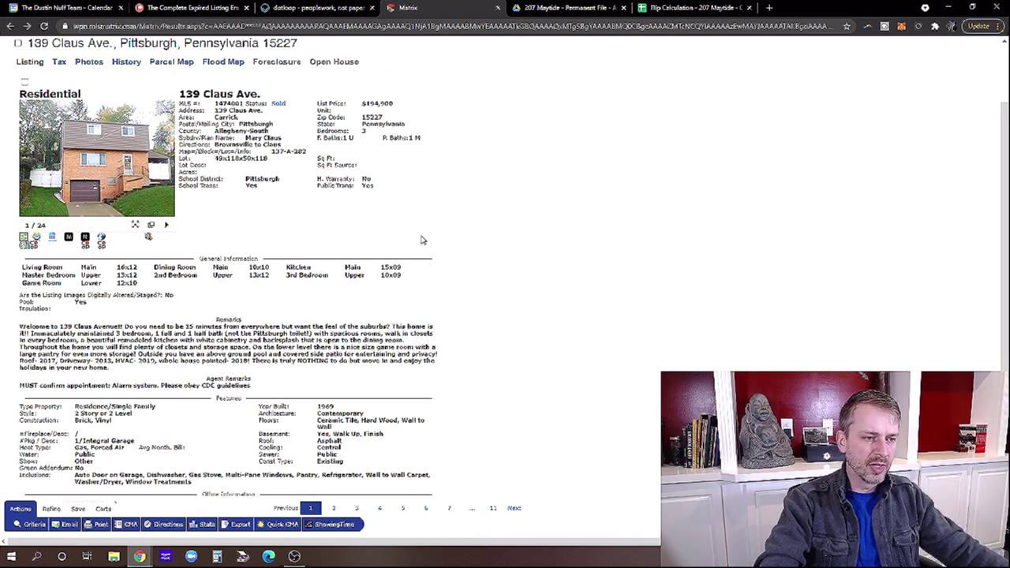
{"action": "scroll", "coordinate": [426, 241], "scroll_direction": "down", "scroll_amount": 4}
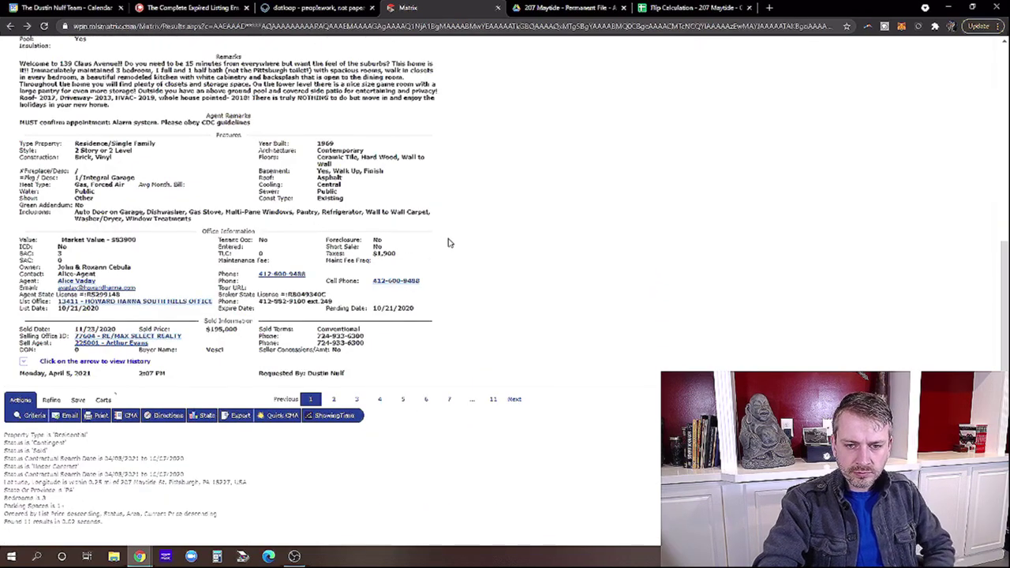
{"action": "scroll", "coordinate": [445, 244], "scroll_direction": "up", "scroll_amount": 3}
{"action": "scroll", "coordinate": [446, 242], "scroll_direction": "up", "scroll_amount": 2}
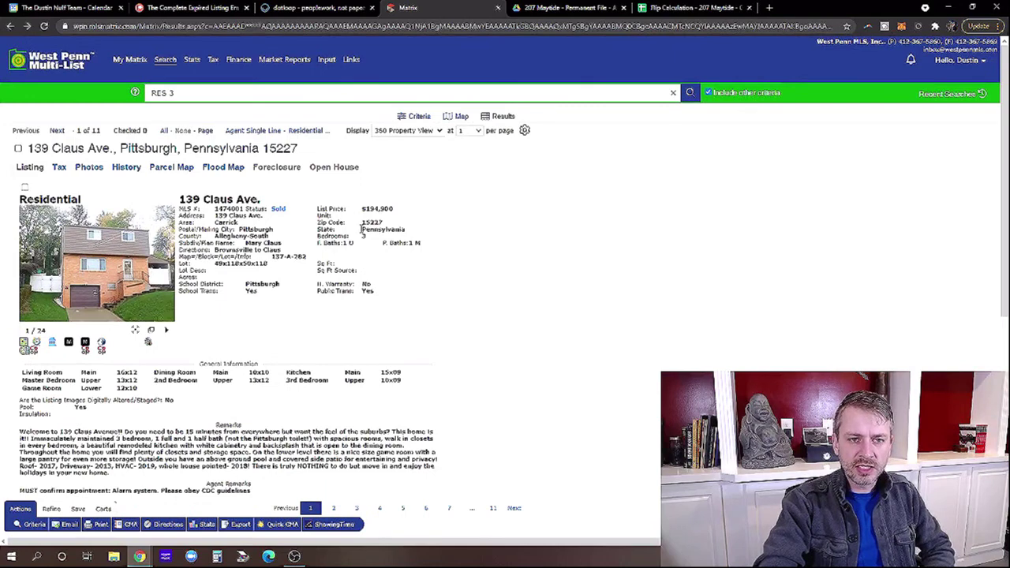
{"action": "left_click", "coordinate": [56, 131]}
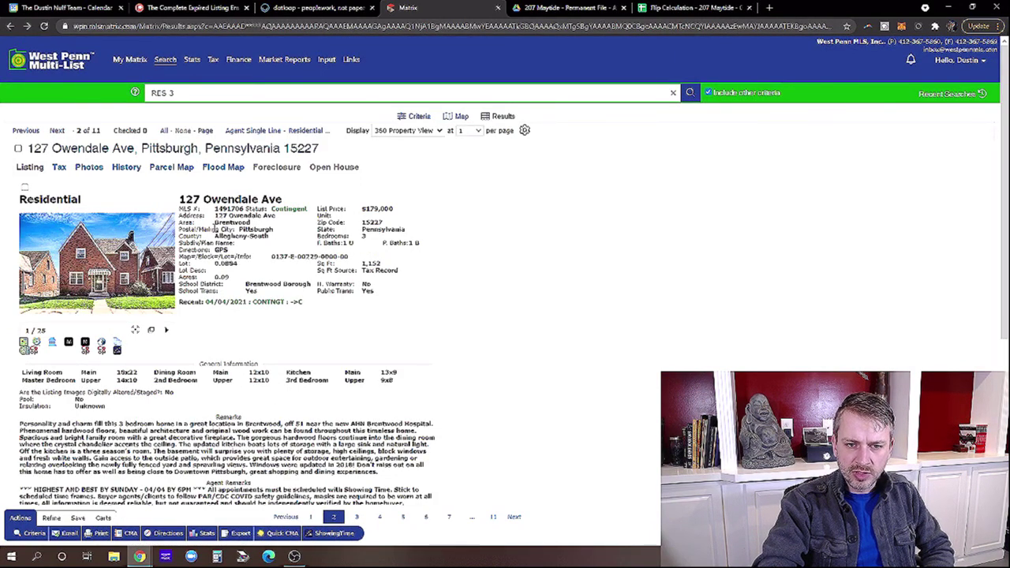
{"action": "left_click_drag", "start_coordinate": [215, 222], "coordinate": [243, 227]}
{"action": "left_click", "coordinate": [243, 229]}
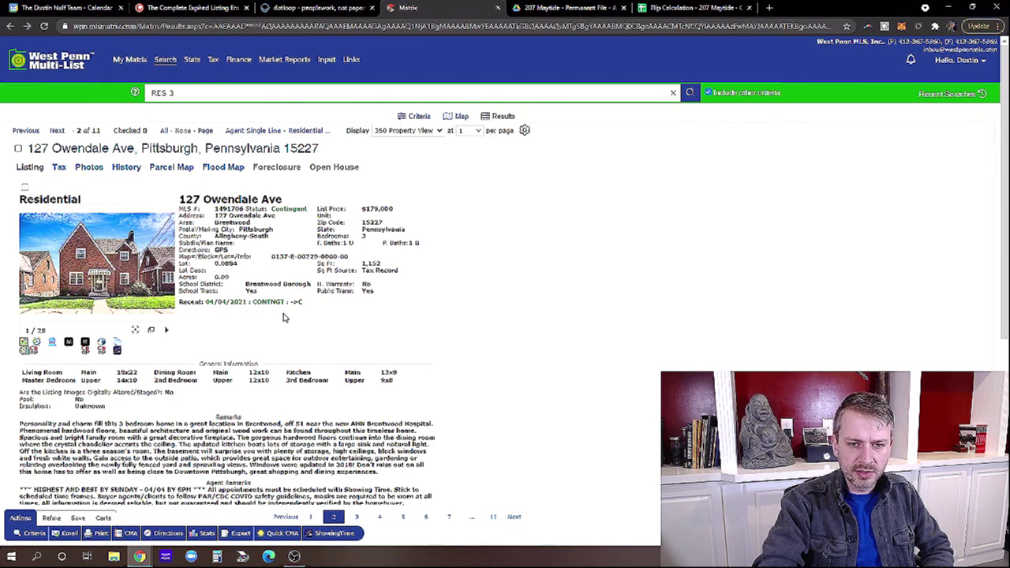
{"action": "left_click", "coordinate": [102, 264]}
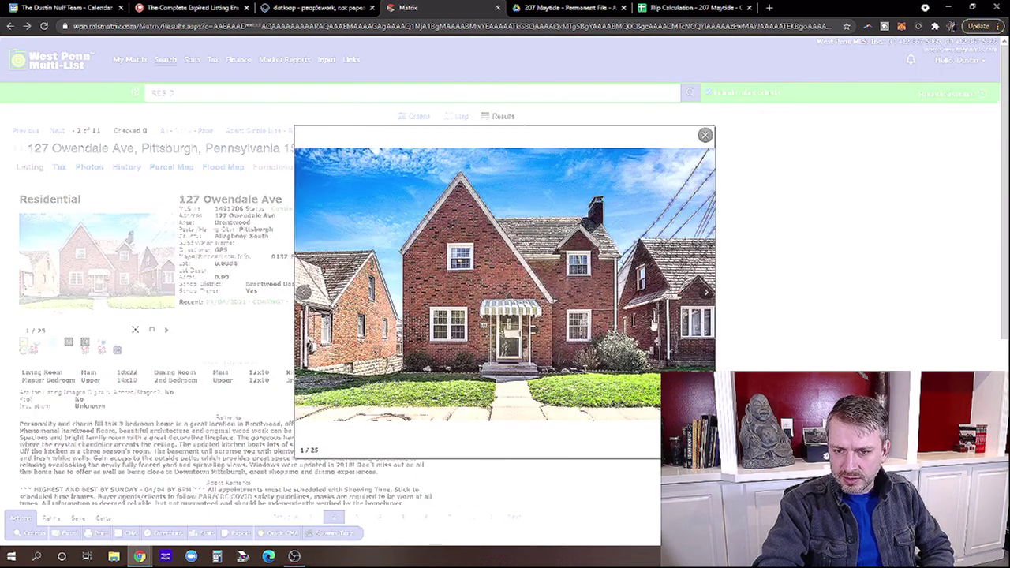
{"action": "left_click", "coordinate": [706, 292]}
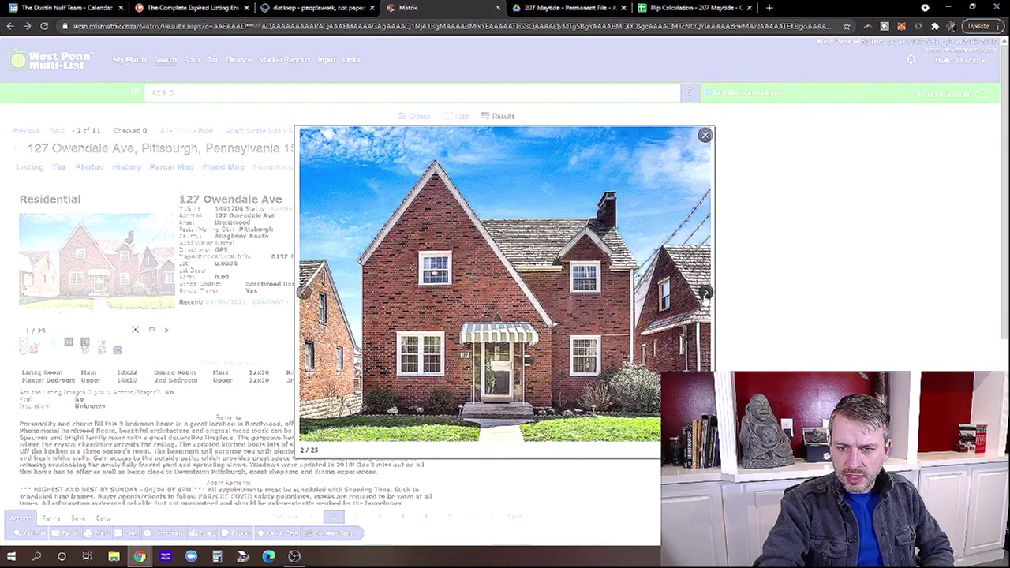
{"action": "left_click", "coordinate": [705, 292]}
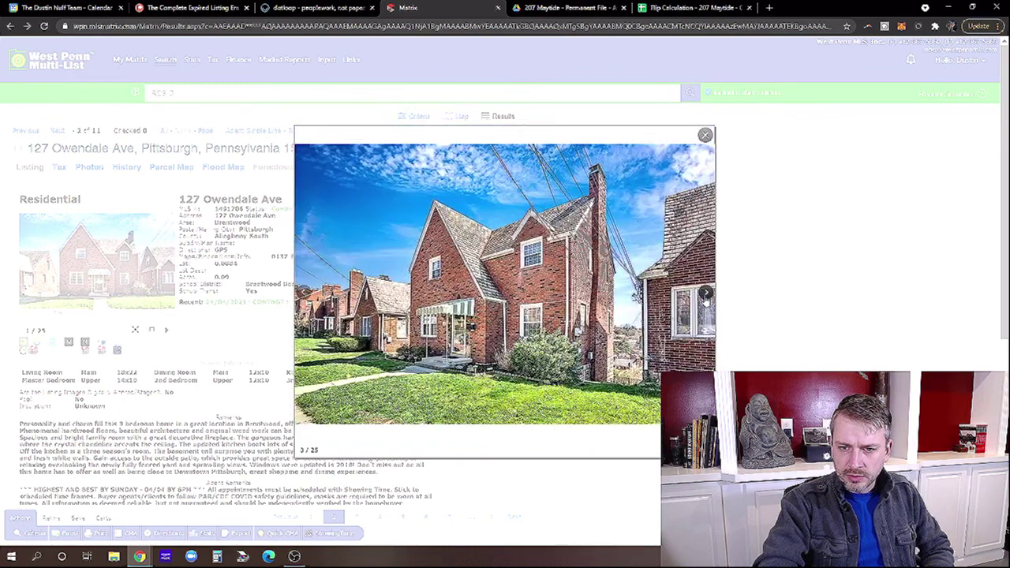
{"action": "left_click", "coordinate": [706, 293]}
{"action": "left_click", "coordinate": [706, 293]}
{"action": "left_click", "coordinate": [706, 294]}
{"action": "left_click", "coordinate": [706, 295]}
{"action": "left_click", "coordinate": [706, 295]}
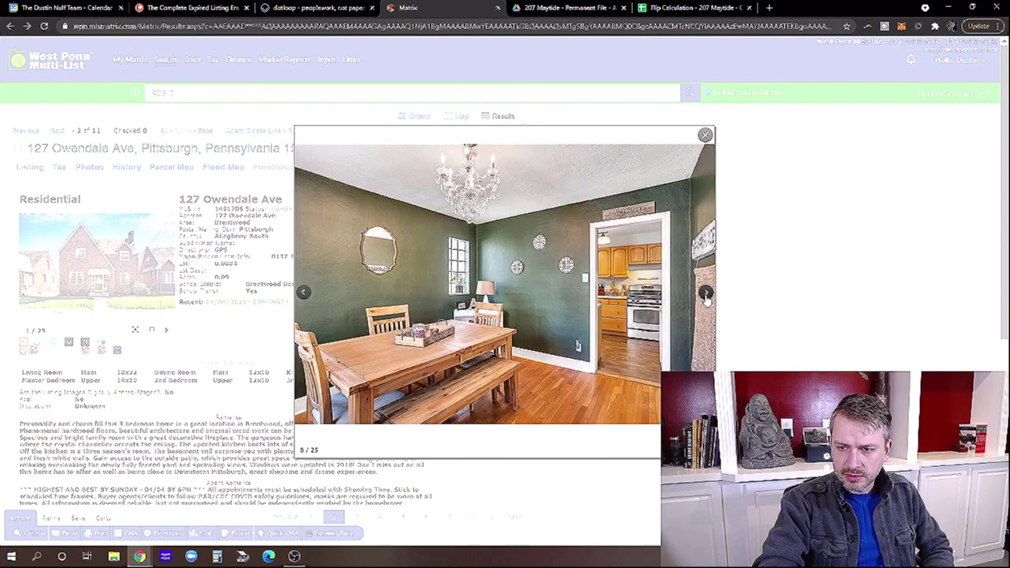
{"action": "left_click", "coordinate": [706, 294]}
{"action": "left_click", "coordinate": [706, 294]}
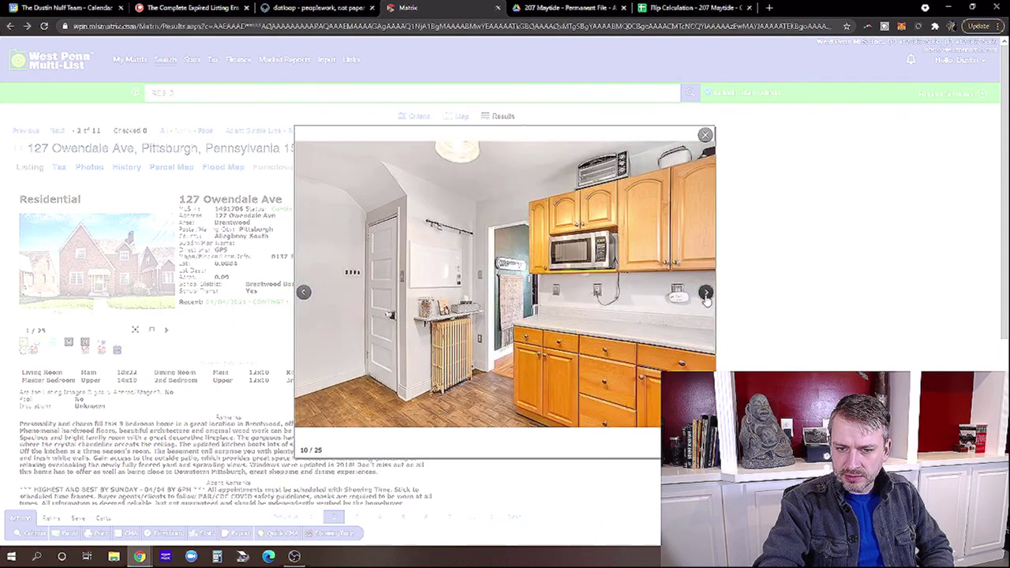
{"action": "left_click", "coordinate": [706, 294]}
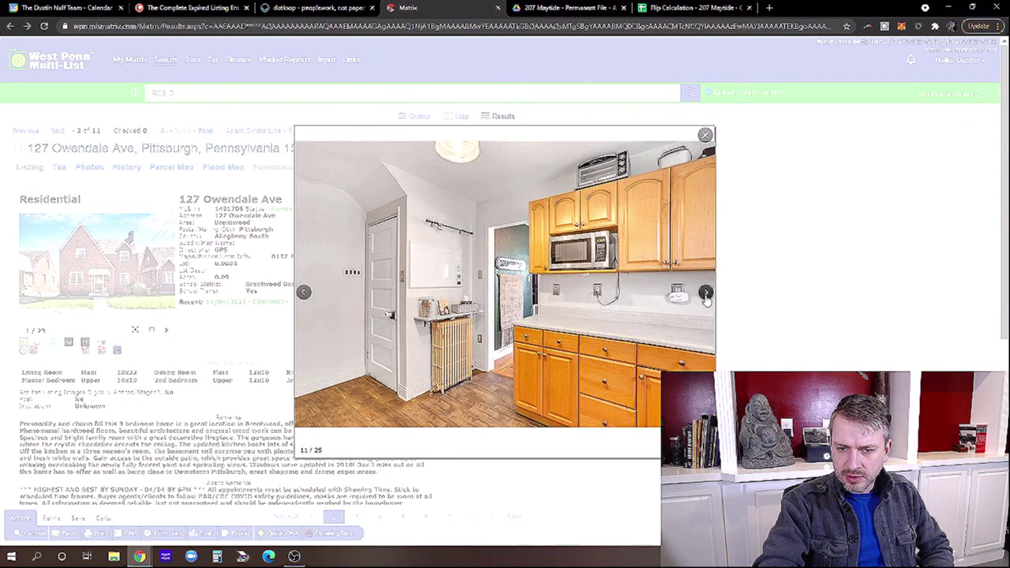
{"action": "left_click", "coordinate": [706, 293]}
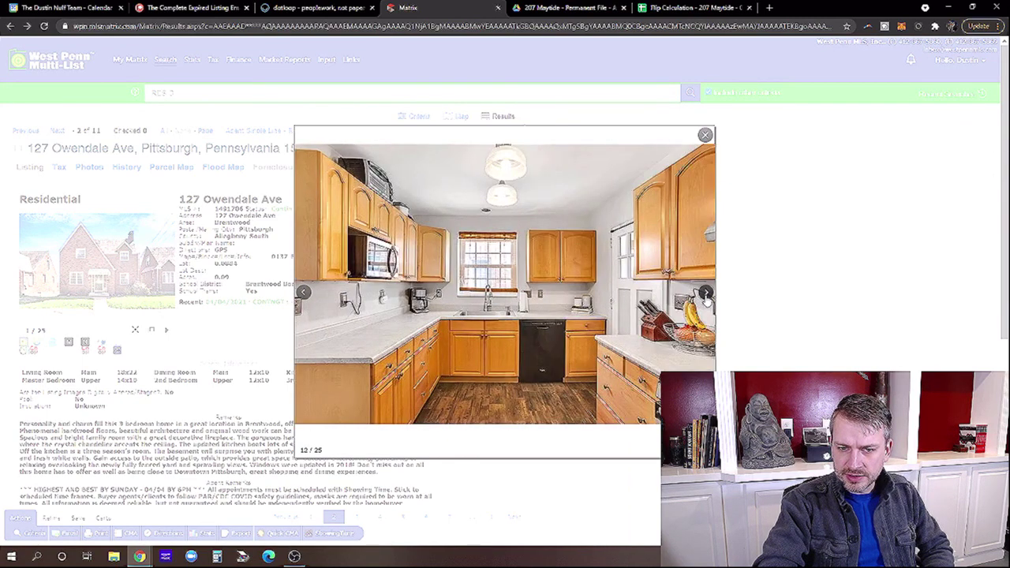
{"action": "left_click", "coordinate": [706, 293]}
{"action": "left_click", "coordinate": [706, 293]}
{"action": "left_click", "coordinate": [706, 294]}
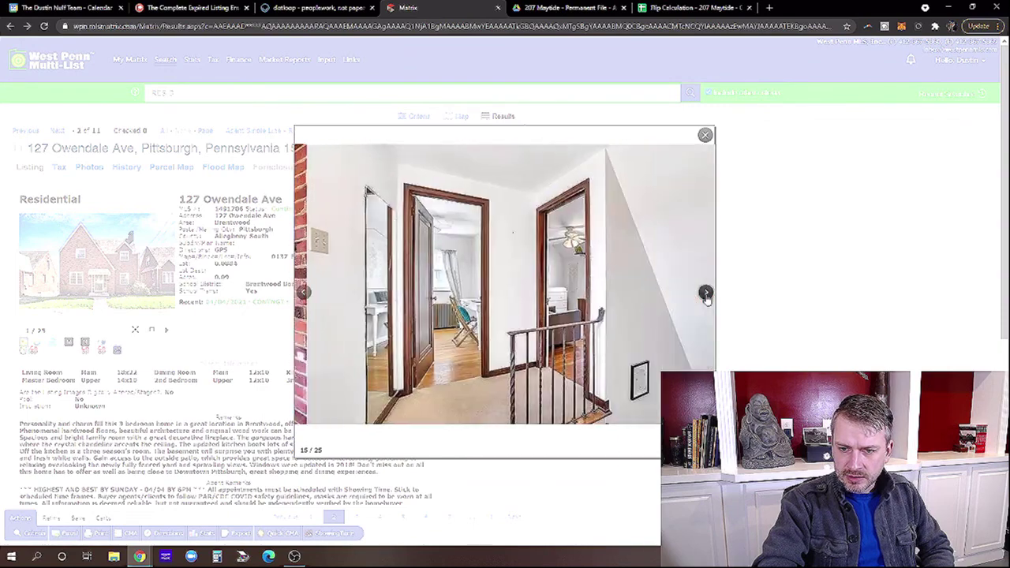
{"action": "left_click", "coordinate": [706, 293]}
{"action": "left_click", "coordinate": [706, 294]}
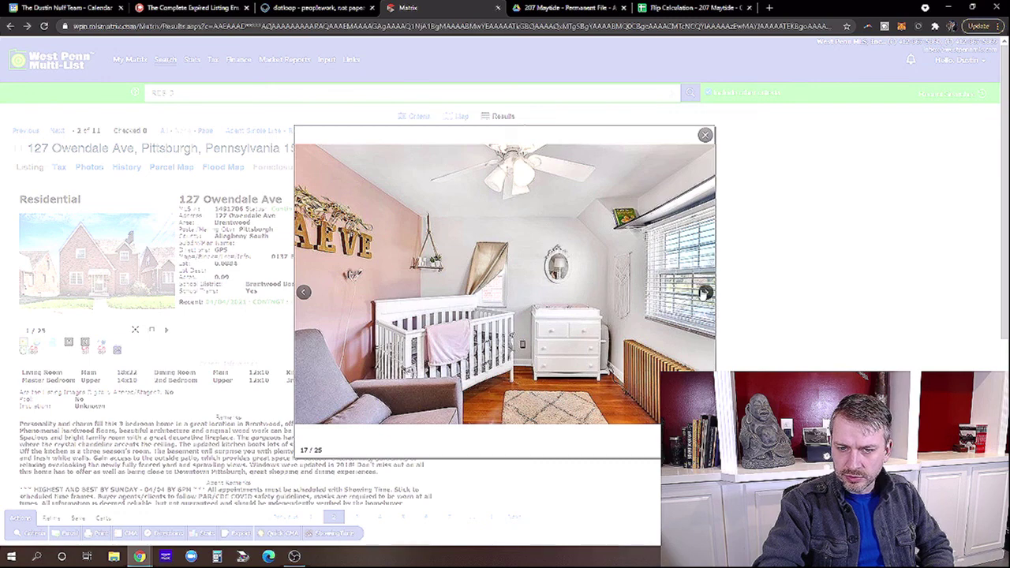
{"action": "left_click", "coordinate": [706, 293]}
{"action": "left_click", "coordinate": [706, 293]}
{"action": "left_click", "coordinate": [706, 292]}
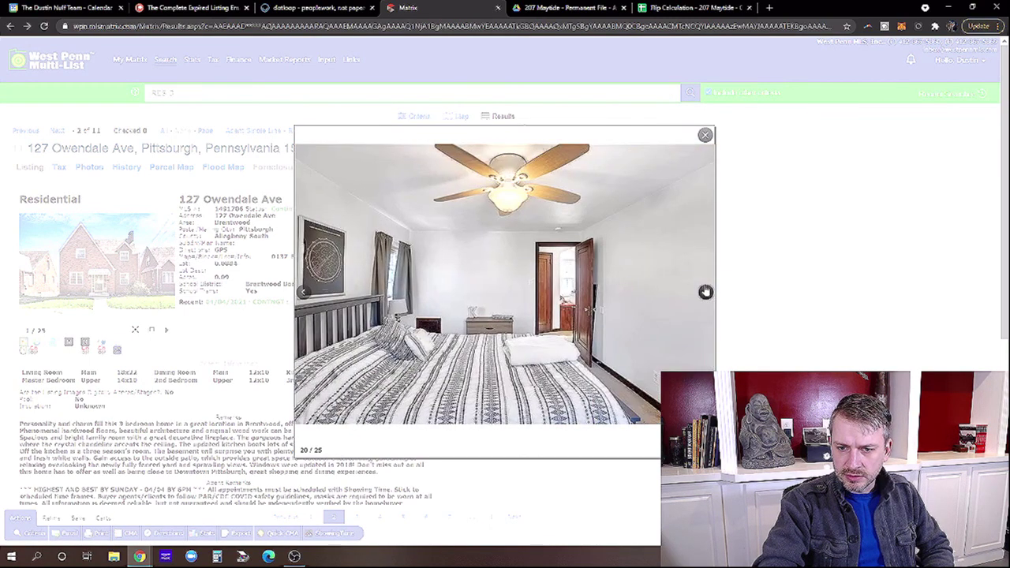
{"action": "left_click", "coordinate": [706, 292]}
{"action": "left_click", "coordinate": [705, 291]}
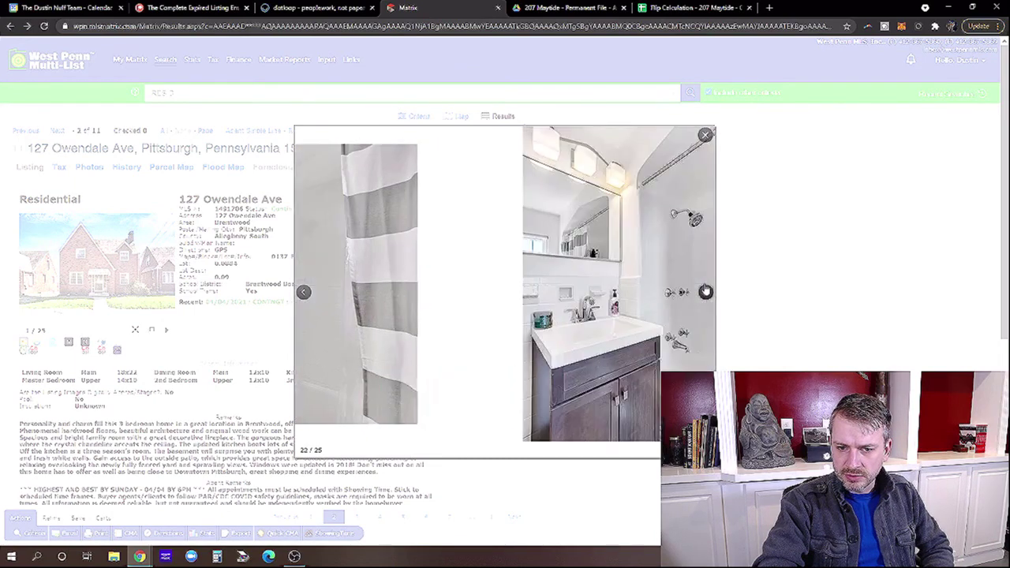
{"action": "left_click", "coordinate": [705, 292]}
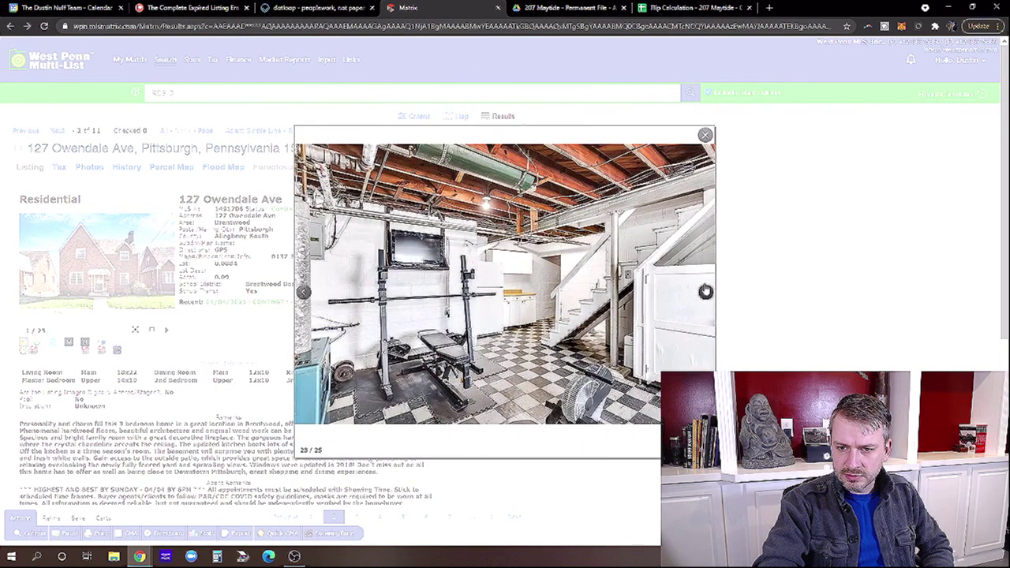
{"action": "left_click", "coordinate": [705, 292]}
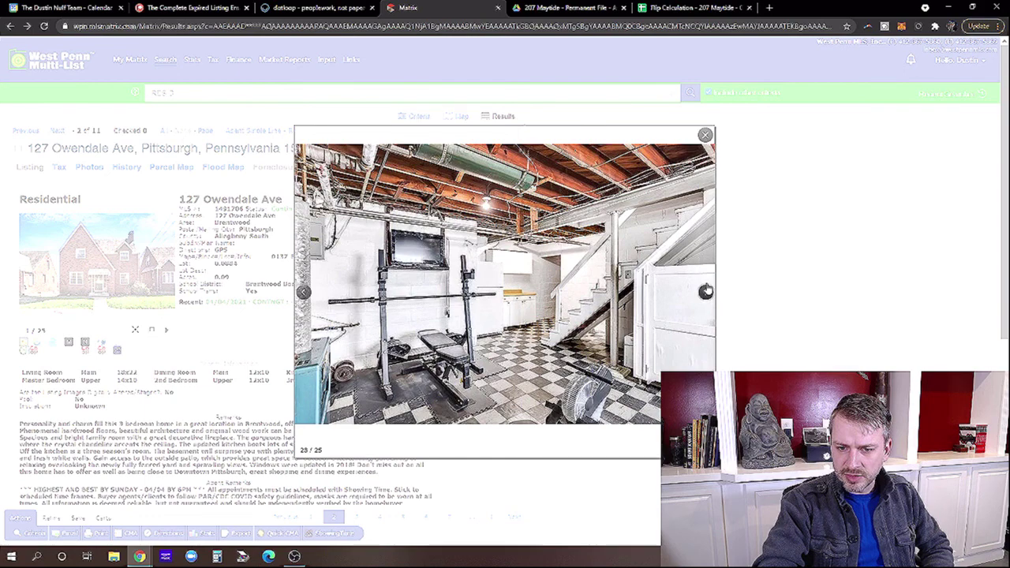
{"action": "left_click", "coordinate": [705, 292]}
{"action": "left_click", "coordinate": [706, 292]}
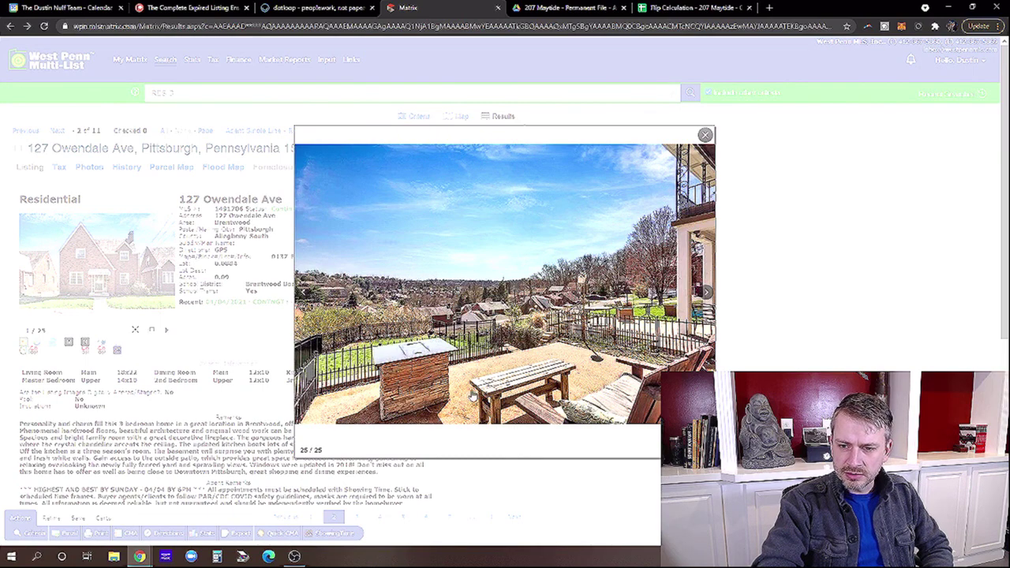
{"action": "left_click", "coordinate": [700, 132]}
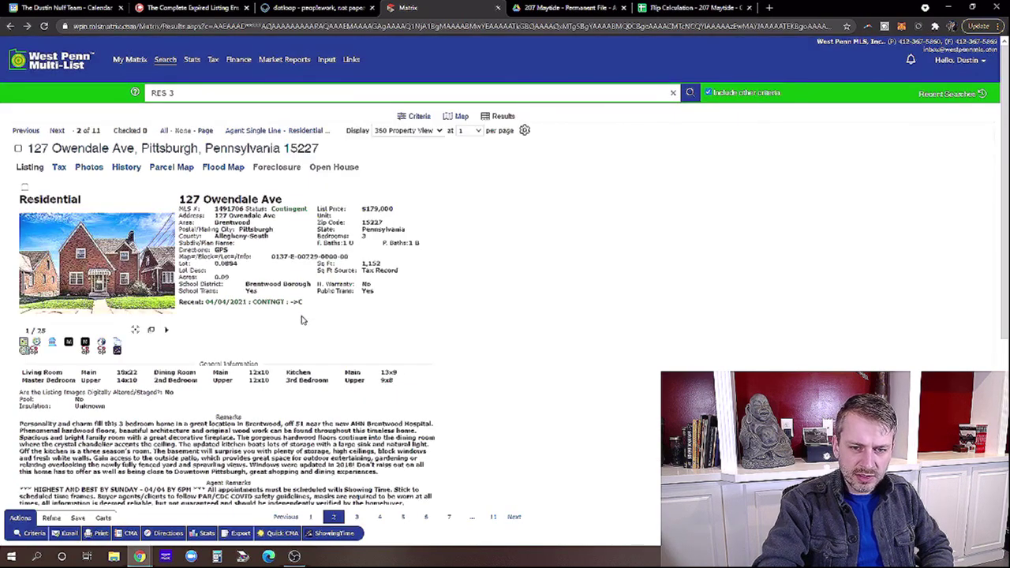
{"action": "scroll", "coordinate": [326, 306], "scroll_direction": "down", "scroll_amount": 3}
{"action": "left_click_drag", "start_coordinate": [415, 415], "coordinate": [374, 409]}
{"action": "left_click", "coordinate": [366, 417]}
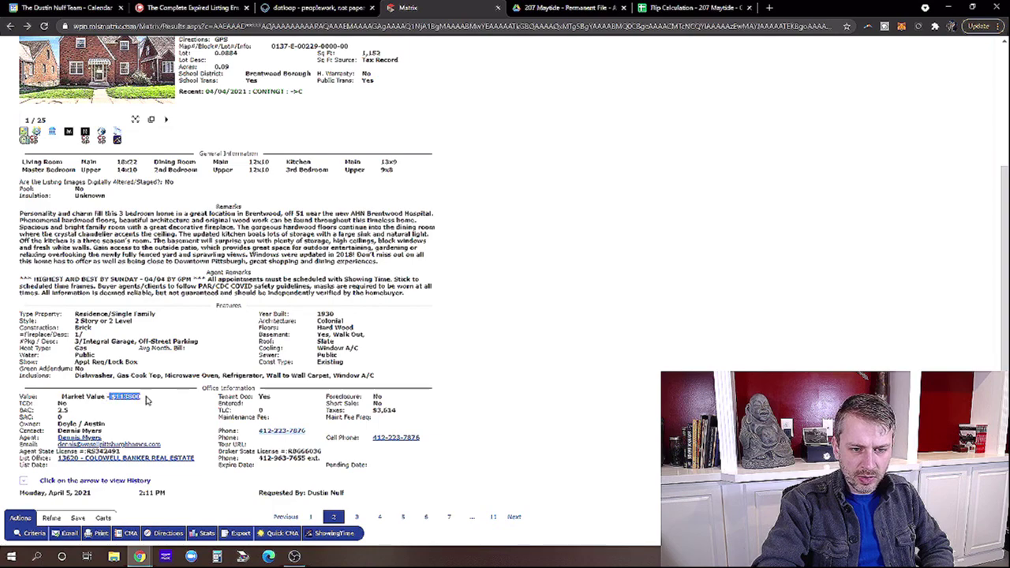
{"action": "scroll", "coordinate": [300, 347], "scroll_direction": "up", "scroll_amount": 4}
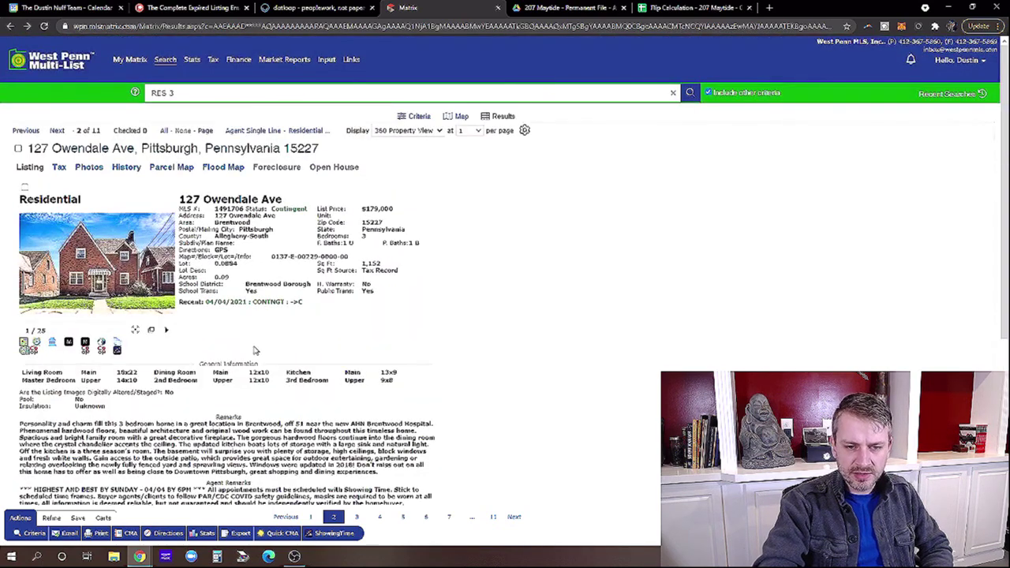
{"action": "scroll", "coordinate": [348, 331], "scroll_direction": "down", "scroll_amount": 4}
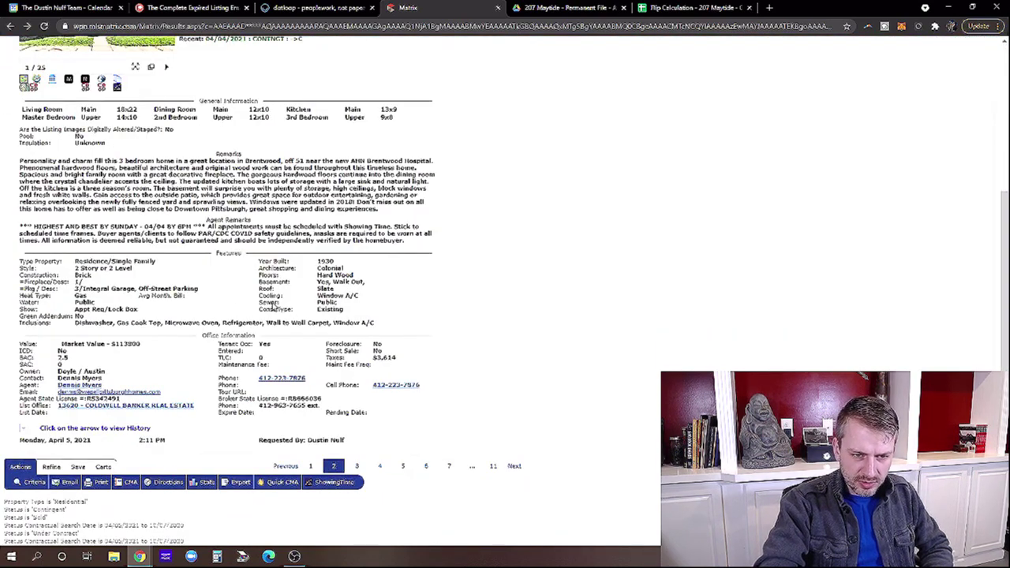
{"action": "scroll", "coordinate": [239, 307], "scroll_direction": "up", "scroll_amount": 4}
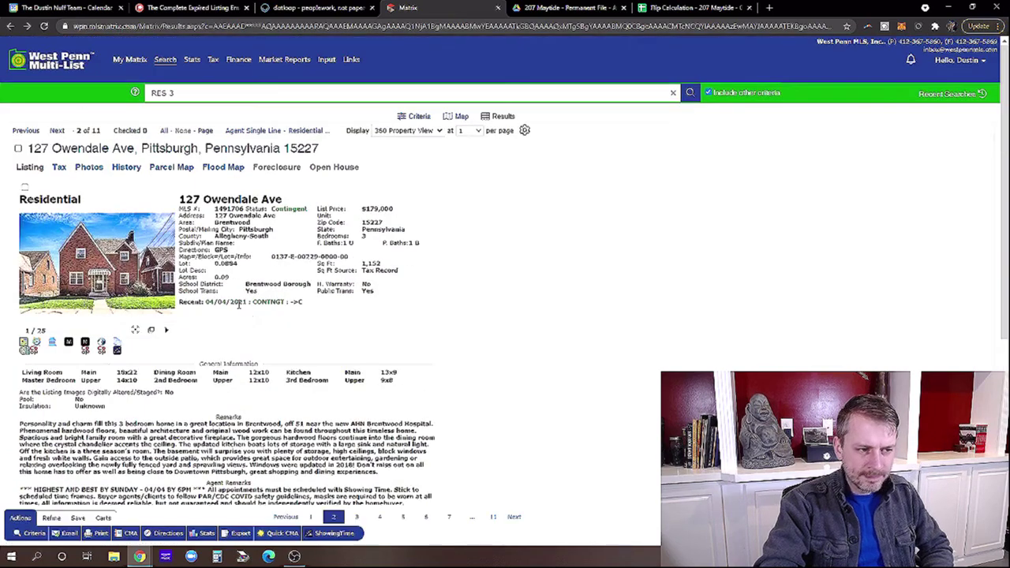
{"action": "left_click", "coordinate": [57, 131]}
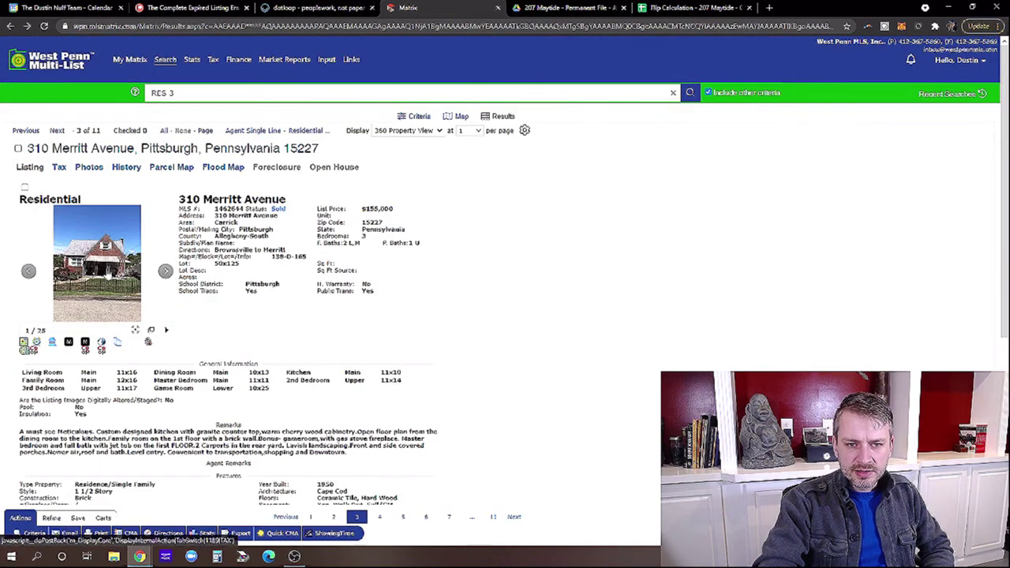
{"action": "left_click", "coordinate": [108, 272]}
{"action": "left_click", "coordinate": [705, 293]}
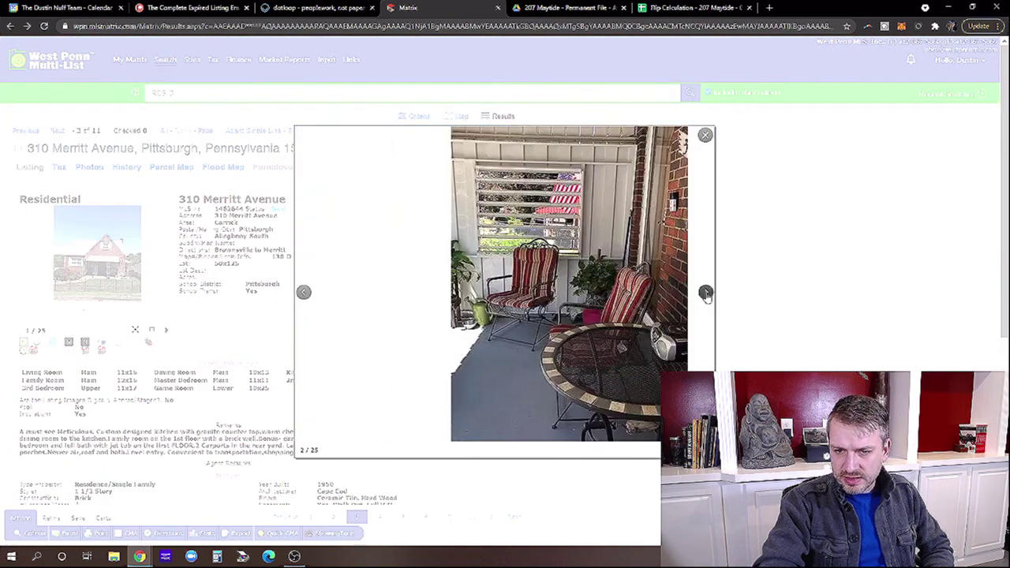
{"action": "left_click", "coordinate": [304, 292]}
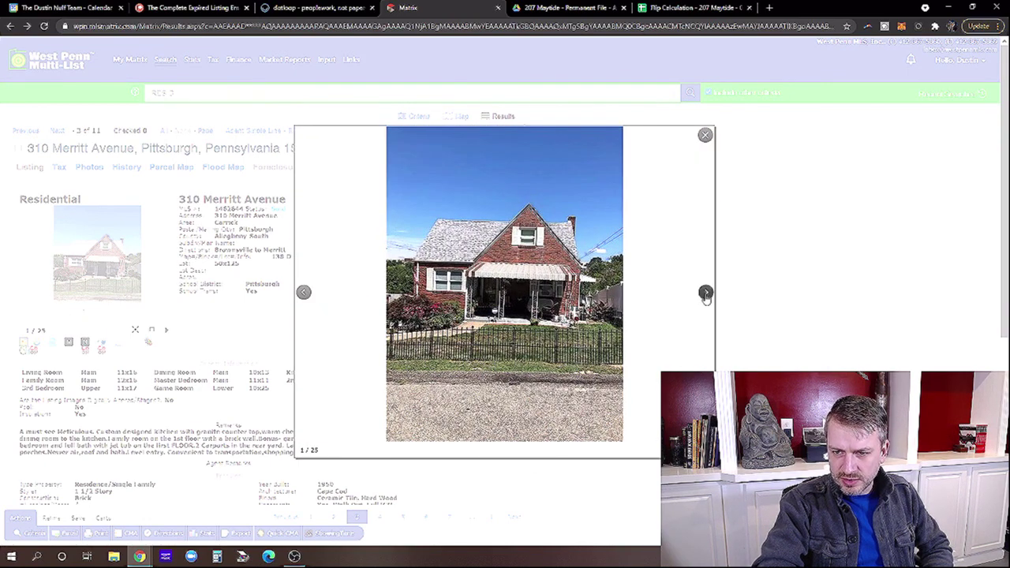
{"action": "left_click", "coordinate": [705, 293]}
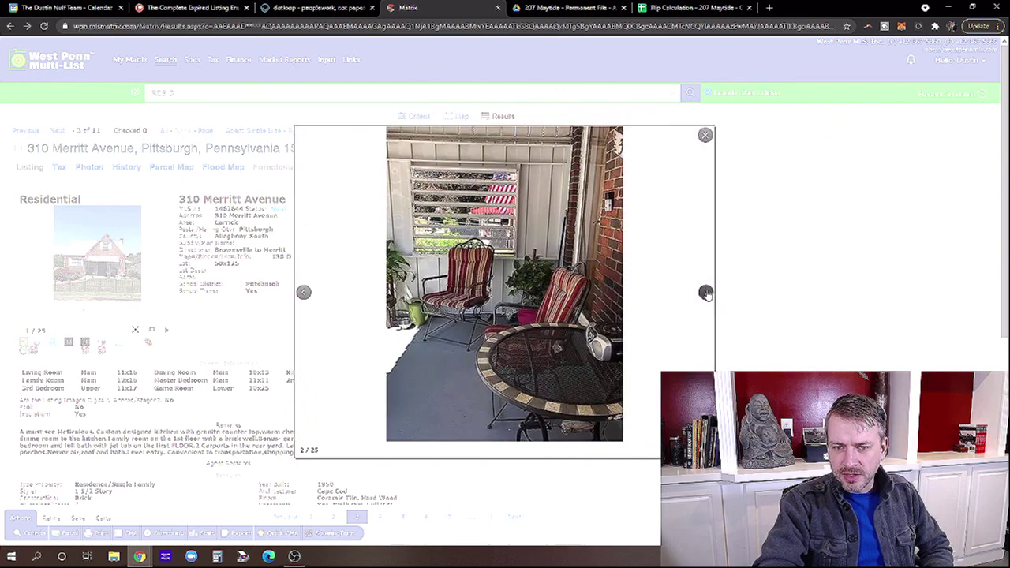
{"action": "left_click", "coordinate": [705, 293]}
{"action": "left_click", "coordinate": [705, 294]}
{"action": "left_click", "coordinate": [705, 294]}
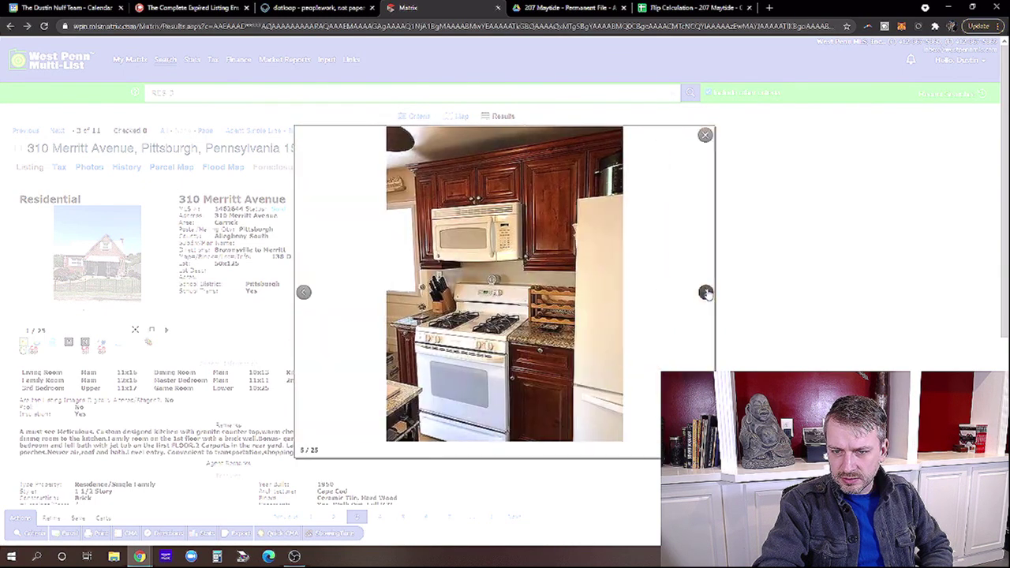
View the bedroom and bathroom photos, close the gallery, and step back through the previous listings.
{"action": "left_click", "coordinate": [705, 293]}
{"action": "left_click", "coordinate": [705, 294]}
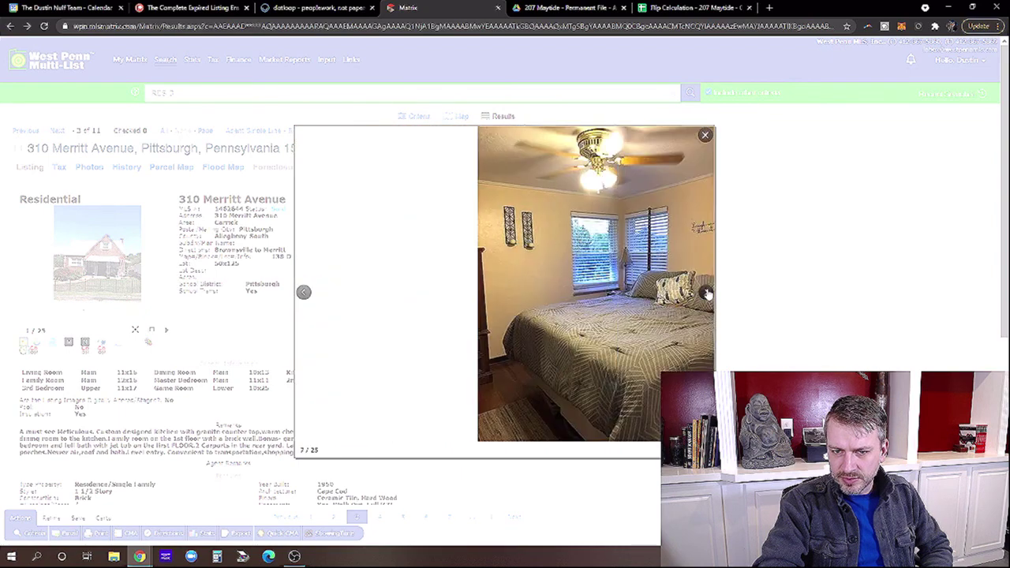
{"action": "left_click", "coordinate": [706, 294]}
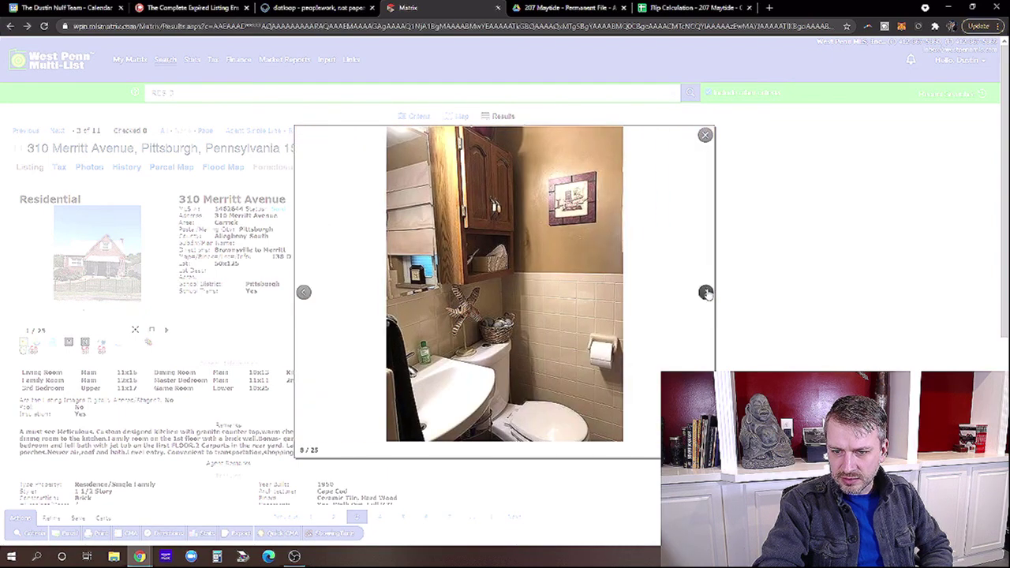
{"action": "left_click", "coordinate": [706, 294]}
{"action": "left_click", "coordinate": [706, 293]}
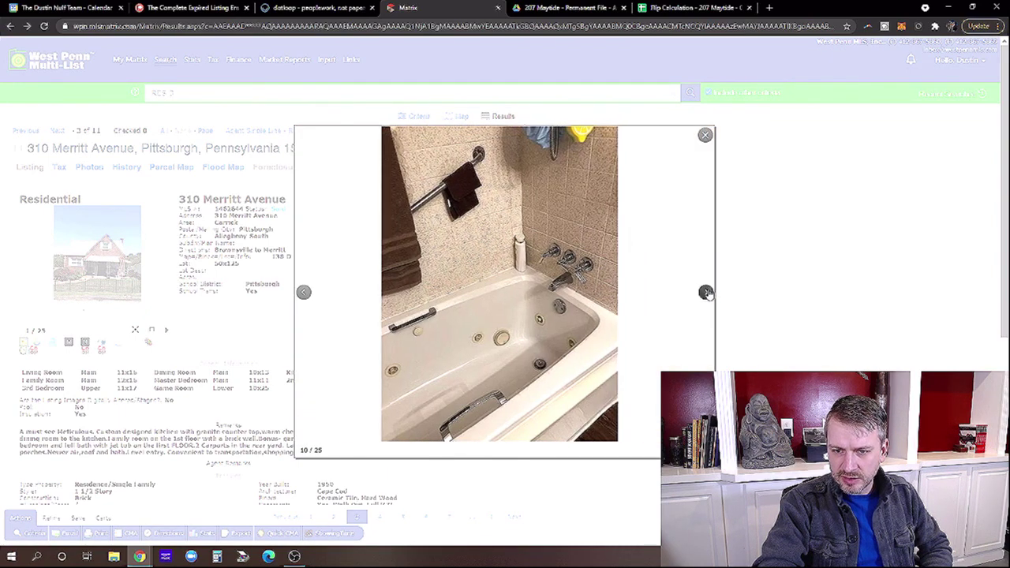
{"action": "left_click", "coordinate": [706, 294]}
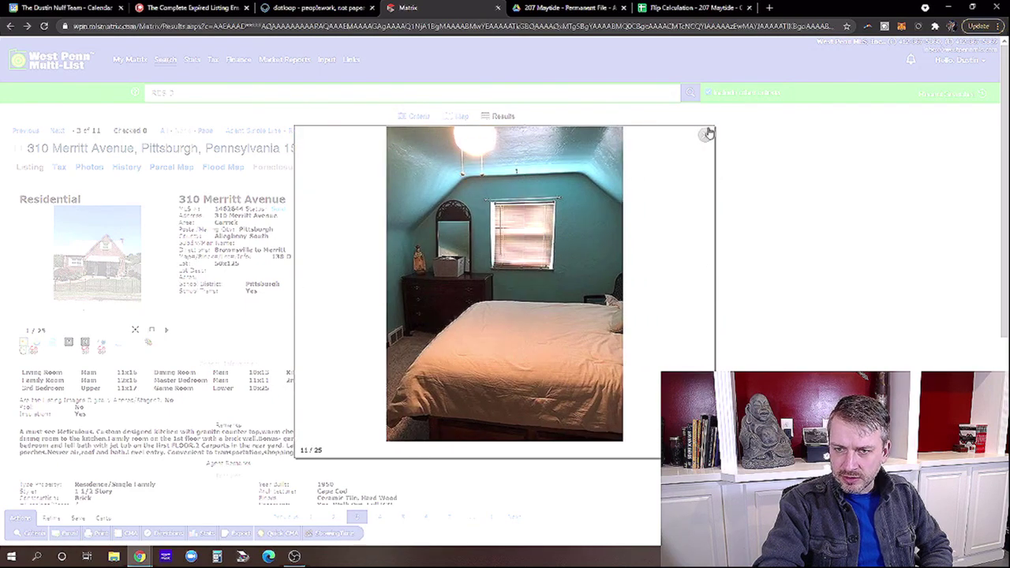
{"action": "left_click", "coordinate": [705, 134]}
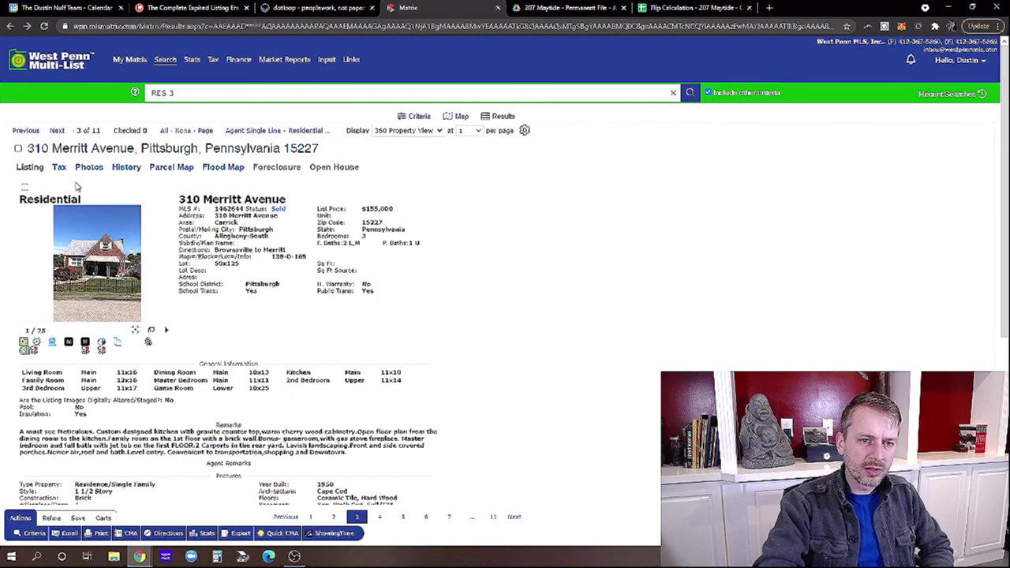
{"action": "left_click", "coordinate": [25, 130]}
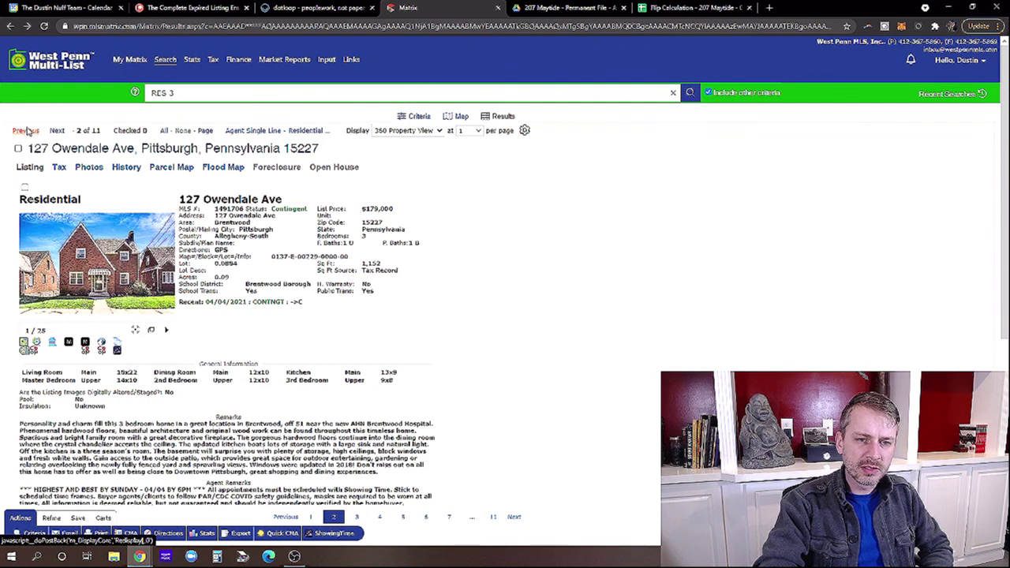
{"action": "left_click", "coordinate": [26, 131]}
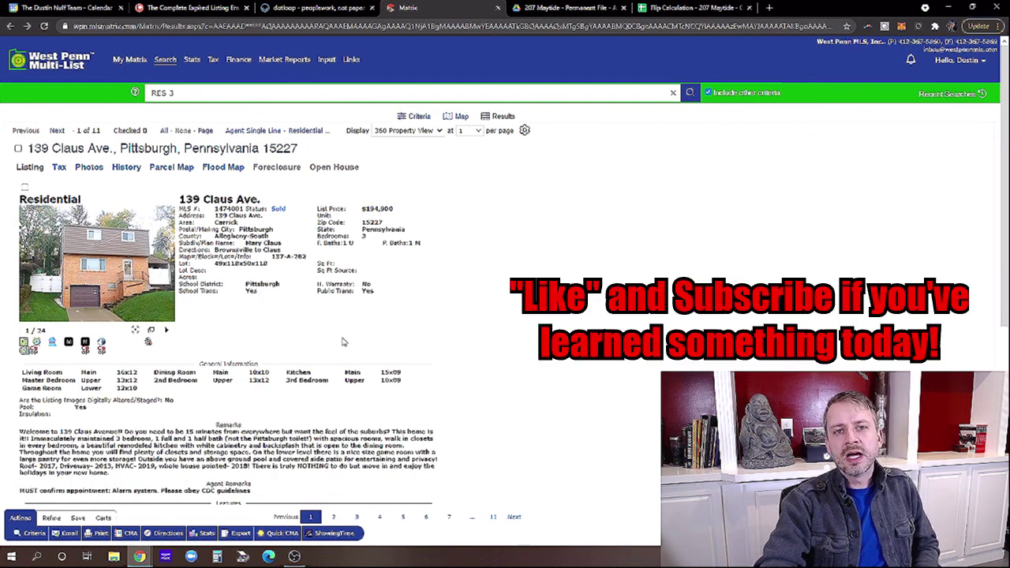
Change the search radius to within 0.5 miles and show the 29 resulting listings.
{"action": "left_click", "coordinate": [418, 117]}
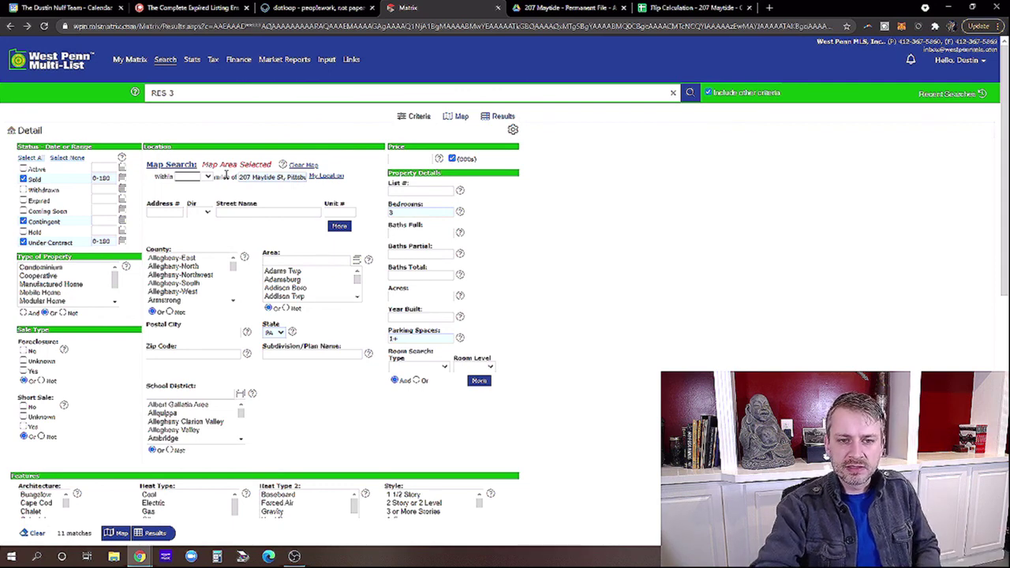
{"action": "left_click", "coordinate": [206, 180]}
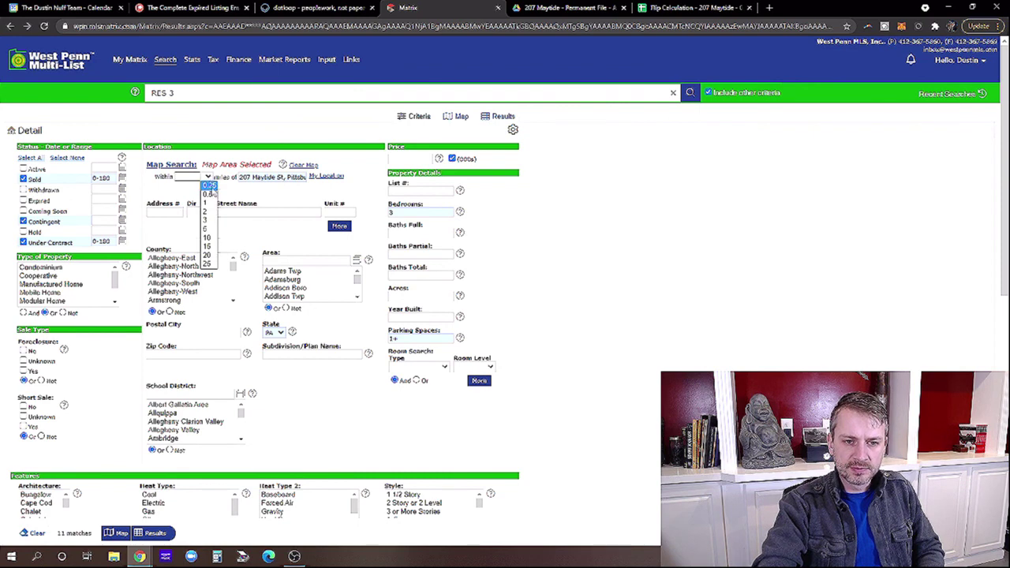
{"action": "left_click", "coordinate": [213, 198]}
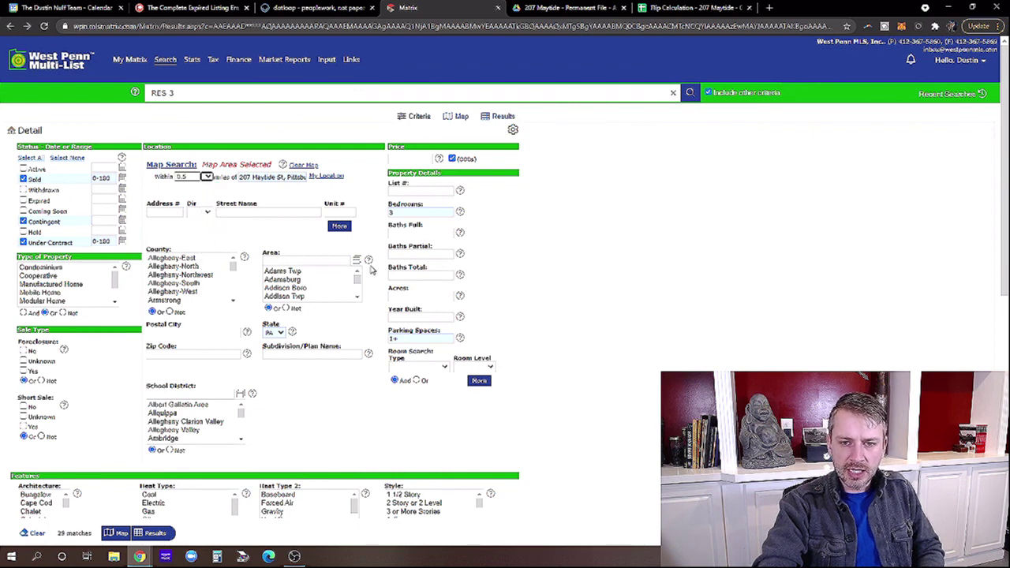
{"action": "left_click", "coordinate": [156, 534]}
{"action": "left_click", "coordinate": [389, 132]}
{"action": "left_click", "coordinate": [391, 140]}
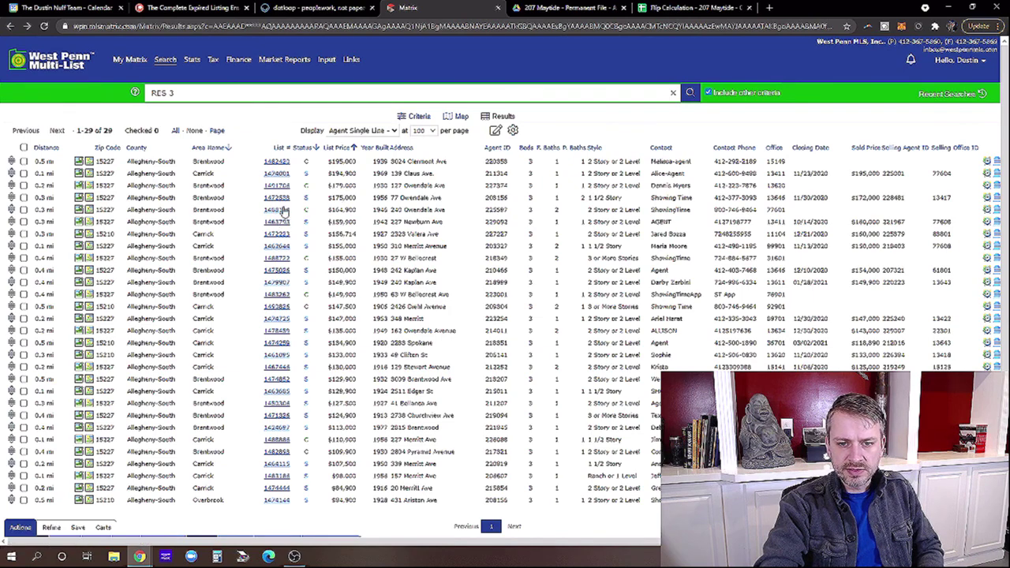
{"action": "left_click", "coordinate": [270, 163]}
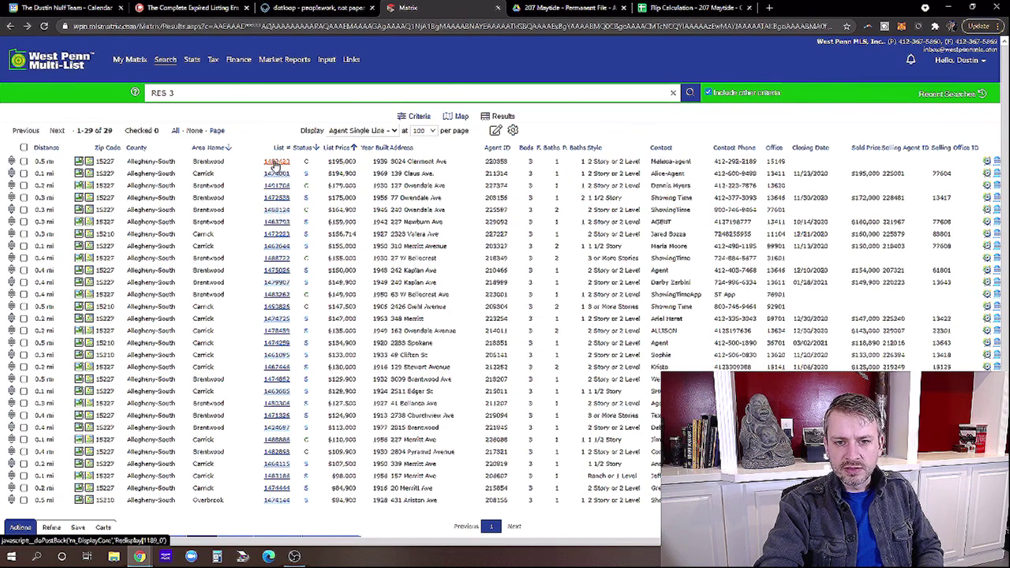
{"action": "left_click", "coordinate": [95, 260]}
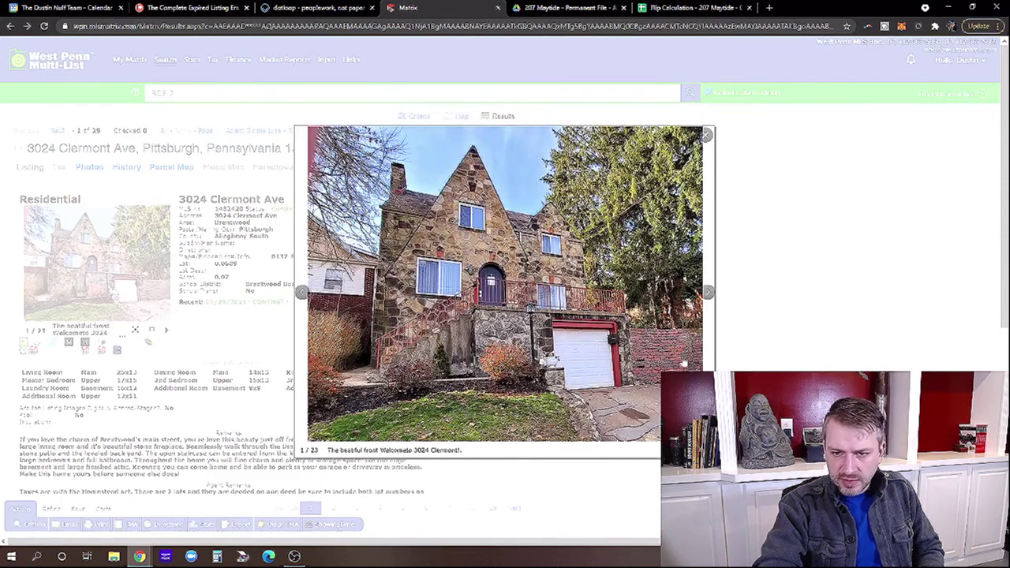
Page through all 23 photos, front entrance to storage room, then close the photo viewer.
{"action": "left_click", "coordinate": [705, 292]}
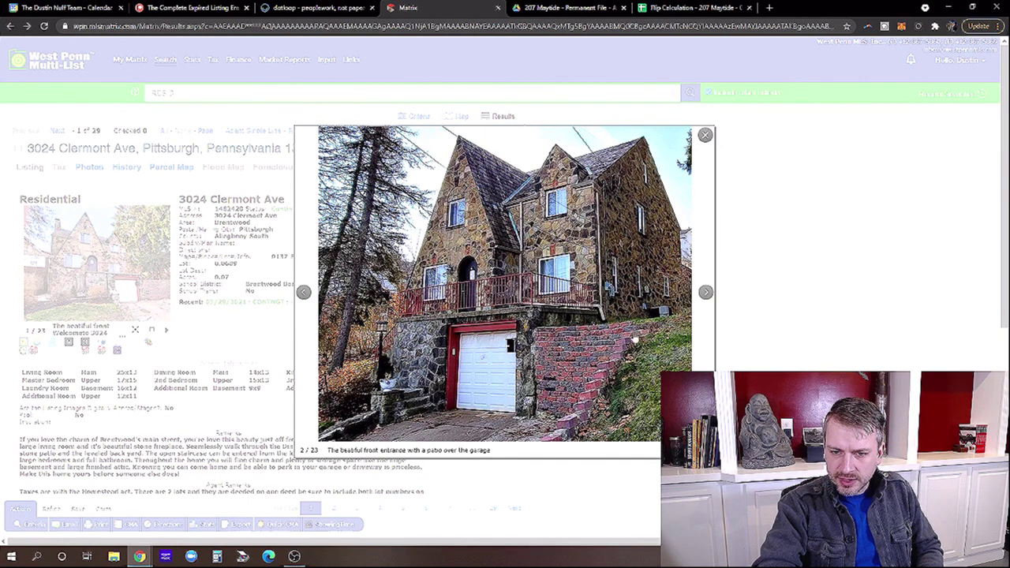
{"action": "left_click", "coordinate": [705, 292]}
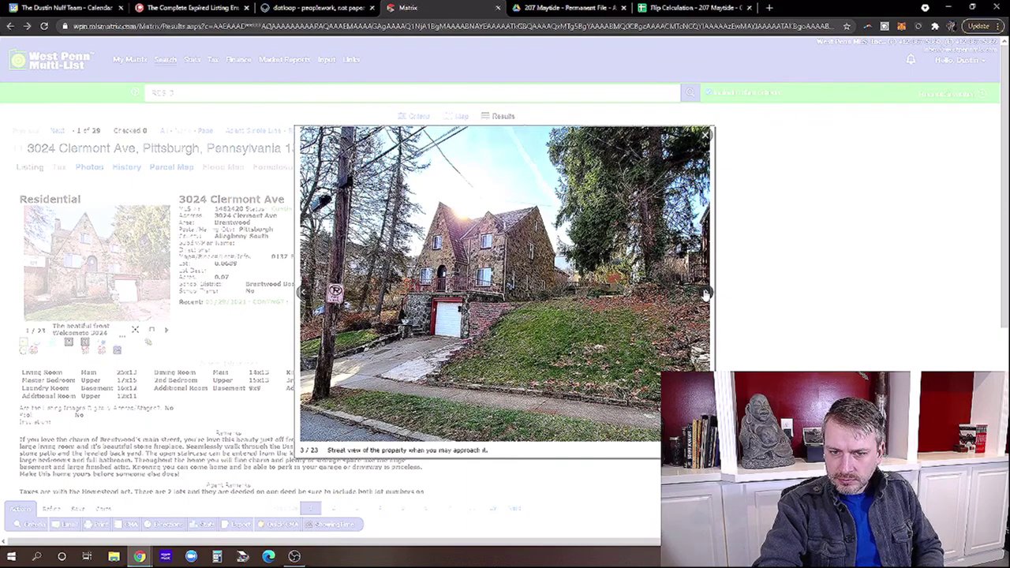
{"action": "left_click", "coordinate": [706, 292]}
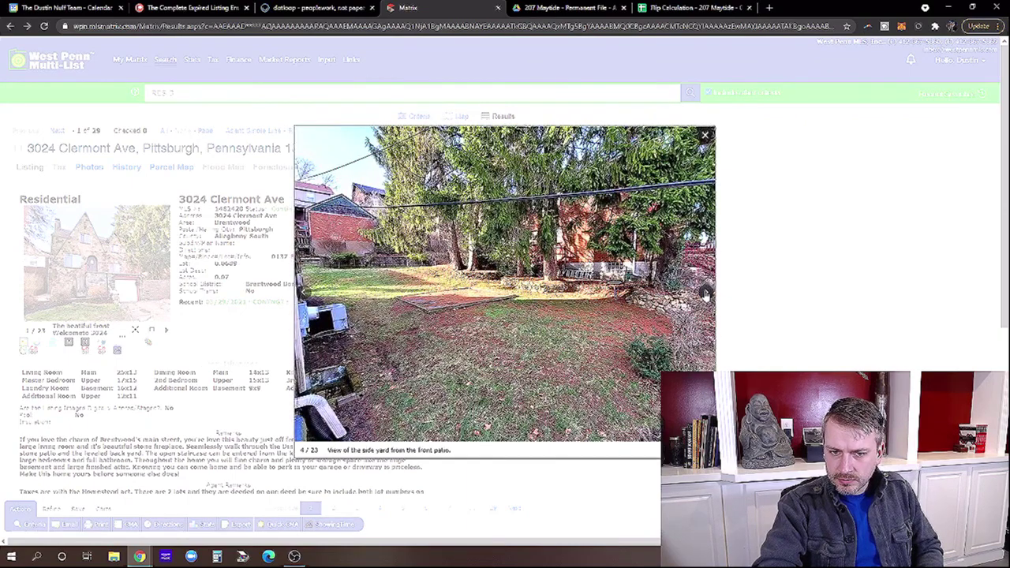
{"action": "left_click", "coordinate": [706, 293]}
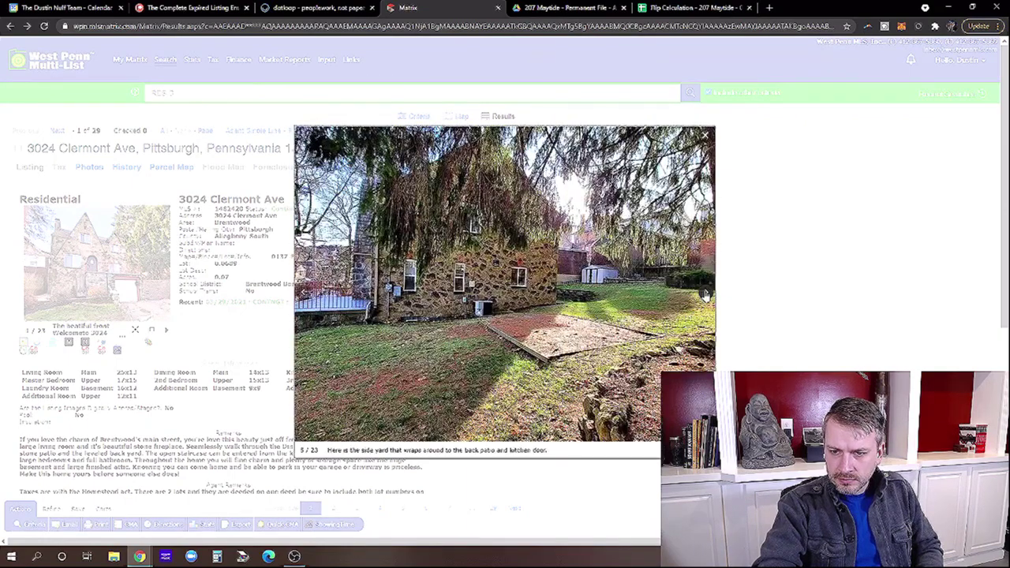
{"action": "left_click", "coordinate": [706, 293]}
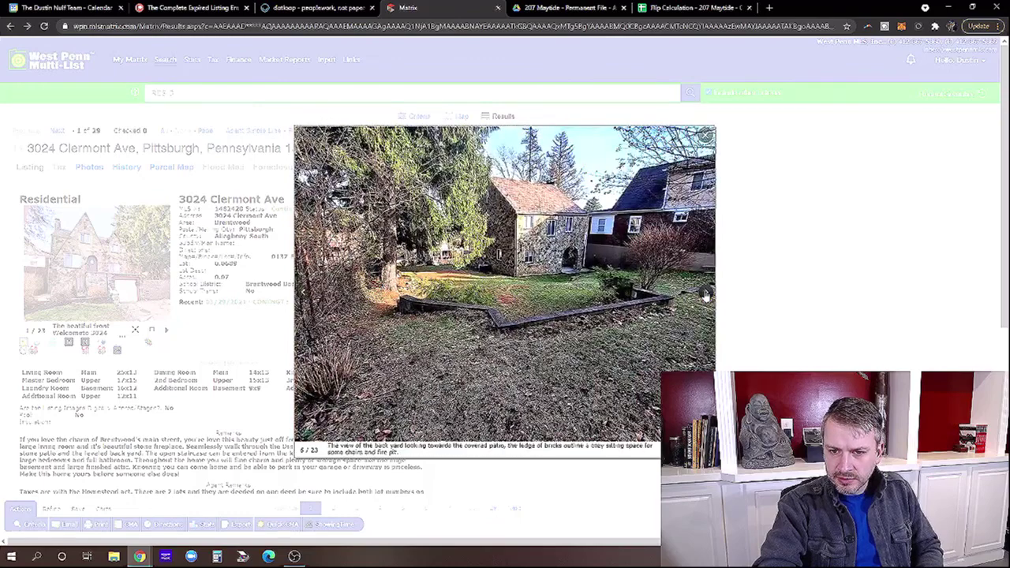
{"action": "left_click", "coordinate": [706, 293]}
{"action": "left_click", "coordinate": [706, 293]}
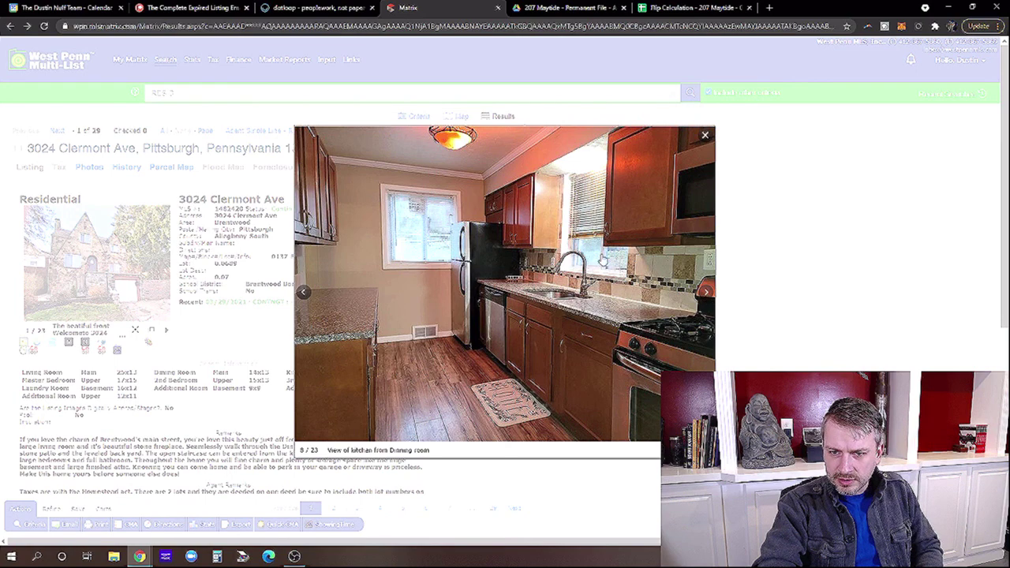
{"action": "mouse_move", "coordinate": [706, 296]}
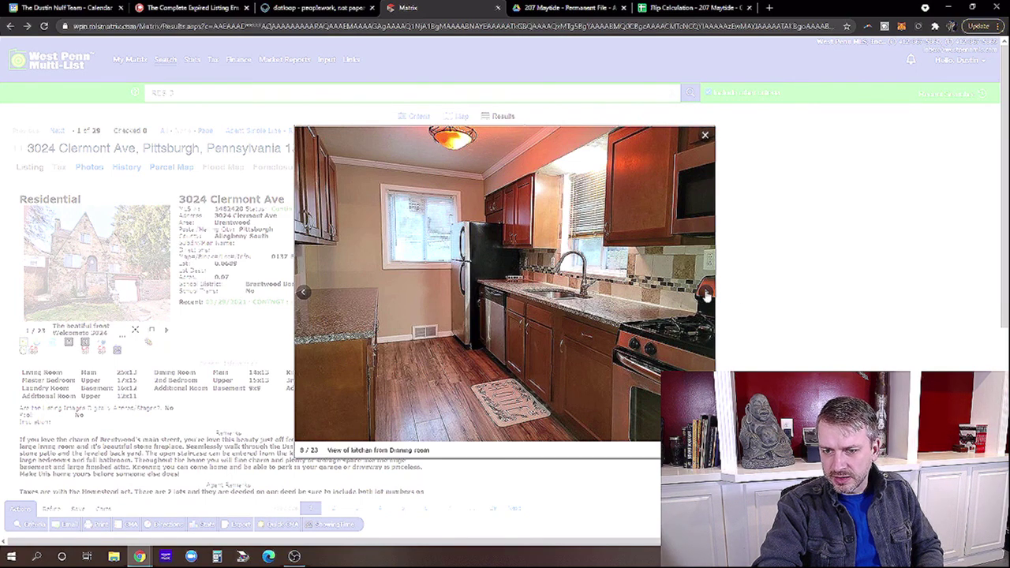
{"action": "left_click", "coordinate": [705, 296]}
{"action": "left_click", "coordinate": [706, 295]}
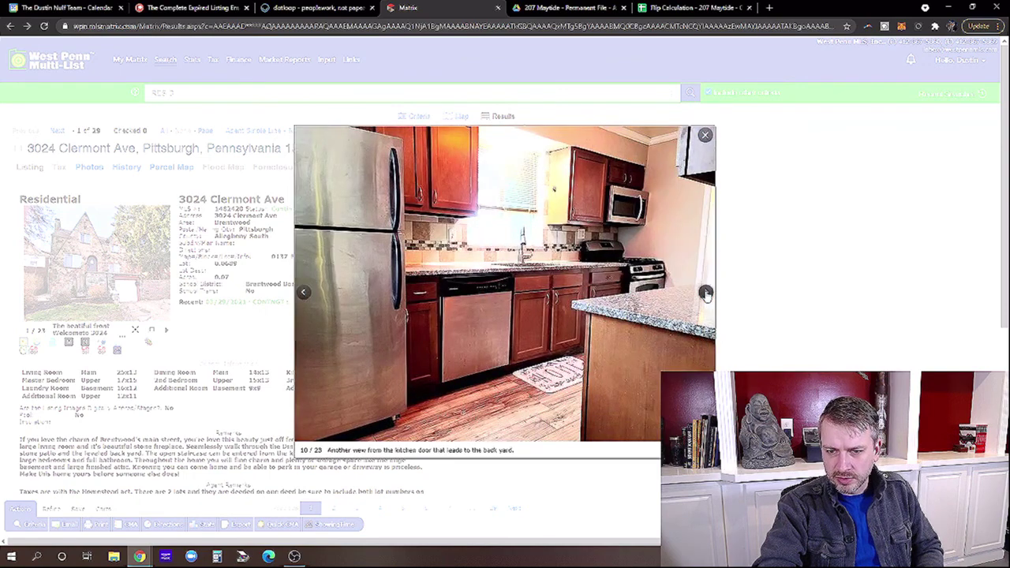
{"action": "left_click", "coordinate": [705, 294]}
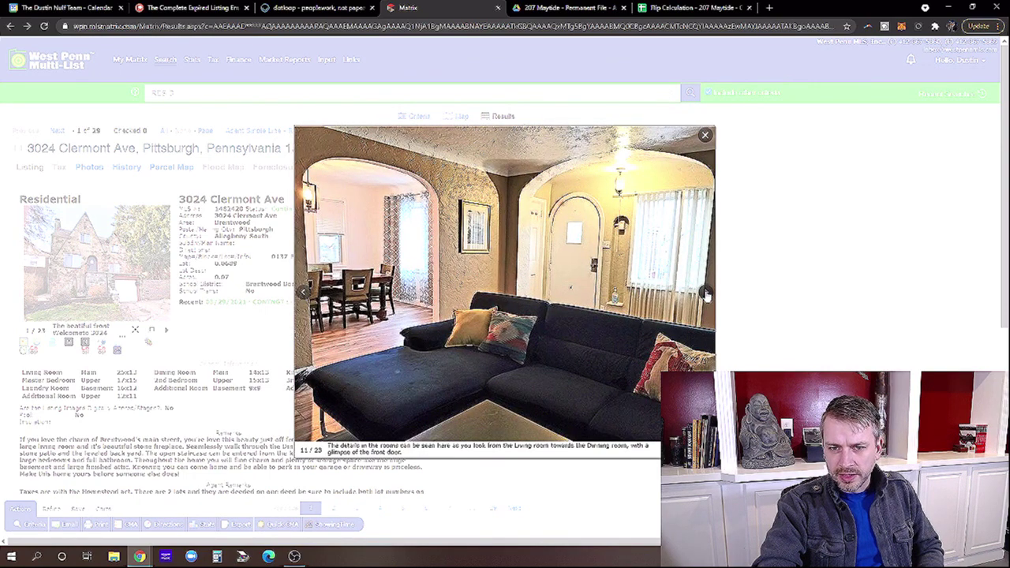
{"action": "left_click", "coordinate": [706, 294]}
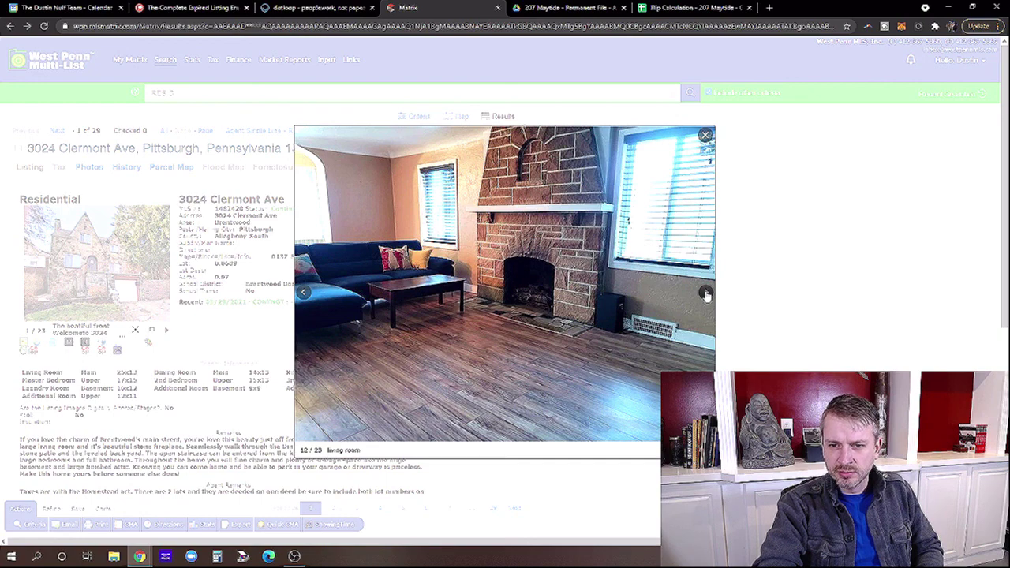
{"action": "left_click", "coordinate": [706, 293]}
{"action": "left_click", "coordinate": [706, 295]}
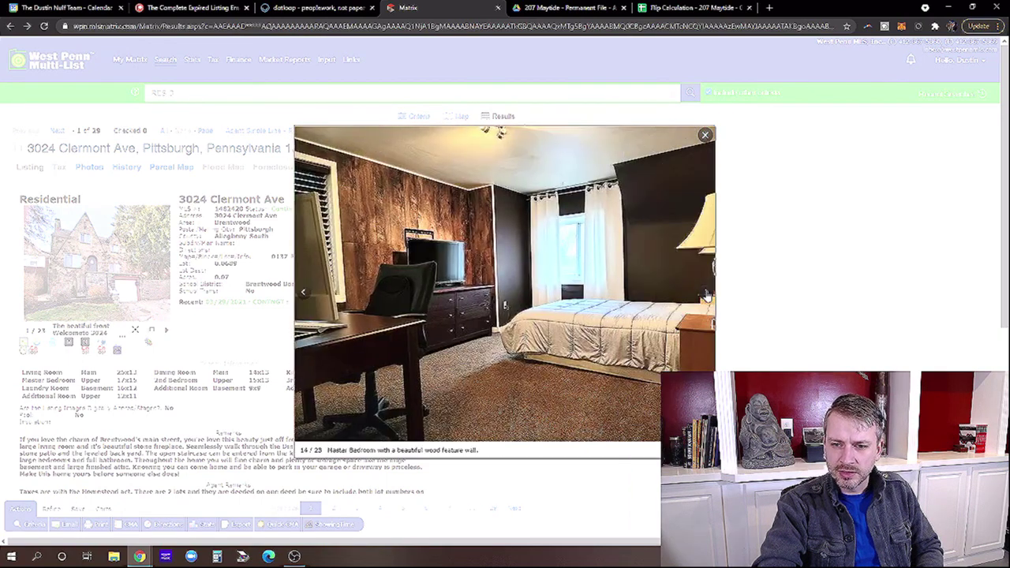
{"action": "left_click", "coordinate": [706, 293]}
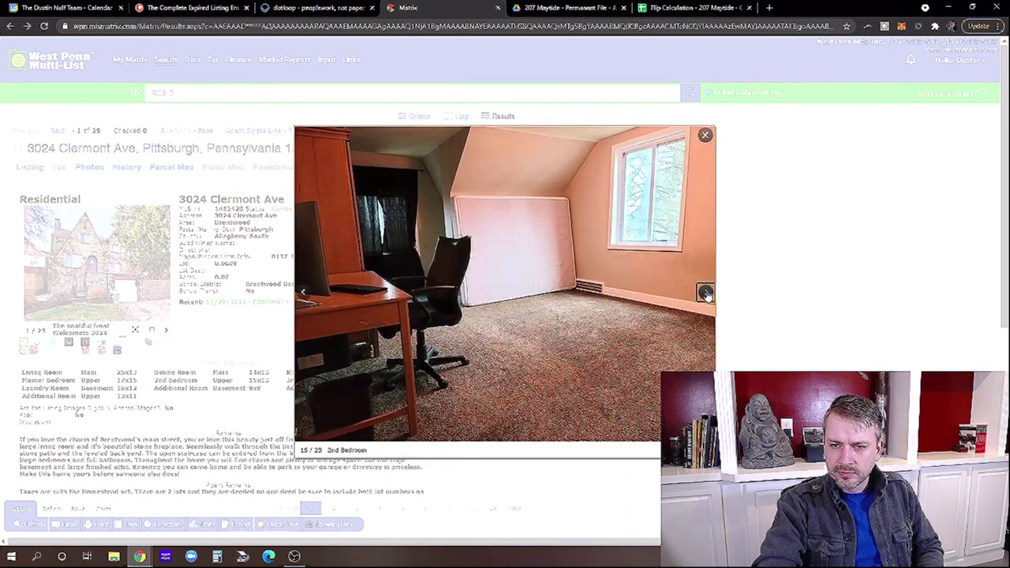
{"action": "left_click", "coordinate": [706, 293]}
{"action": "left_click", "coordinate": [706, 294]}
{"action": "left_click", "coordinate": [706, 293]}
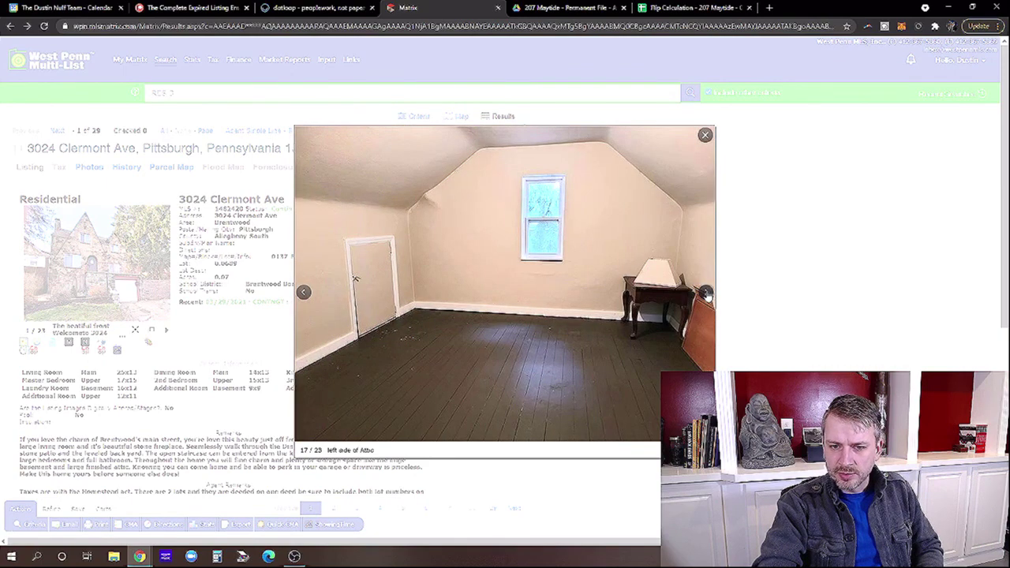
{"action": "left_click", "coordinate": [706, 294]}
{"action": "left_click", "coordinate": [706, 293]}
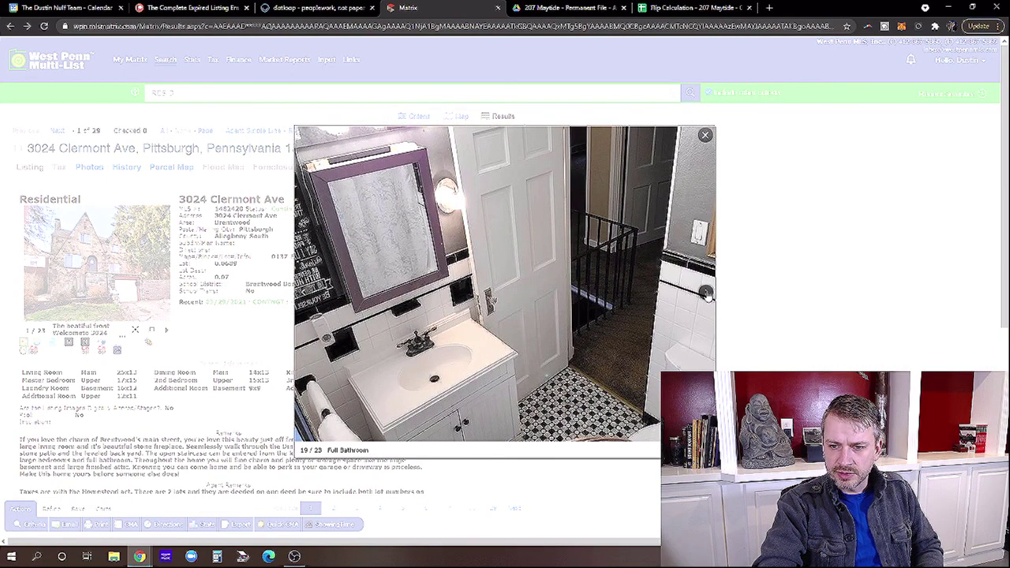
{"action": "left_click", "coordinate": [705, 293]}
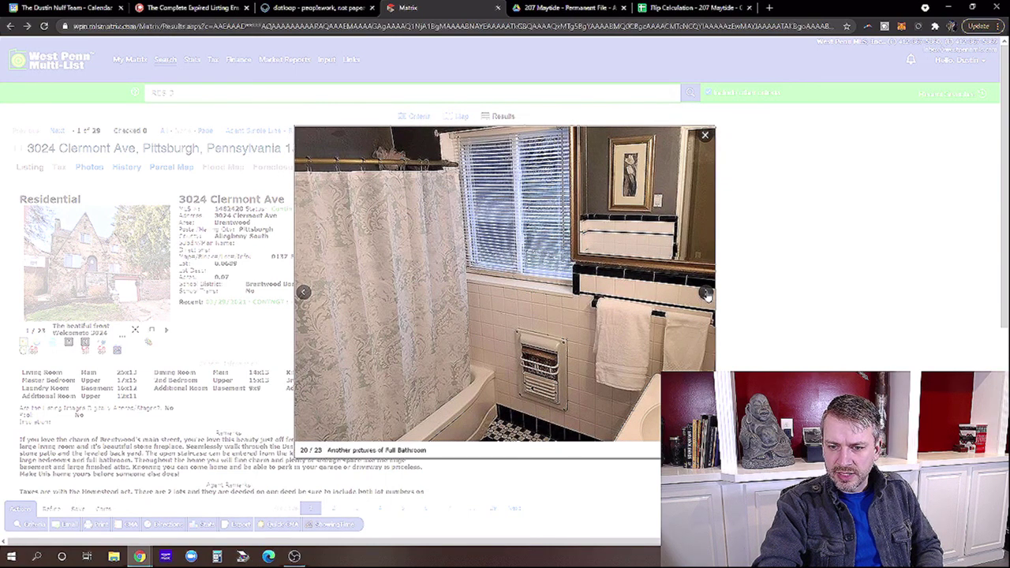
{"action": "left_click", "coordinate": [706, 294]}
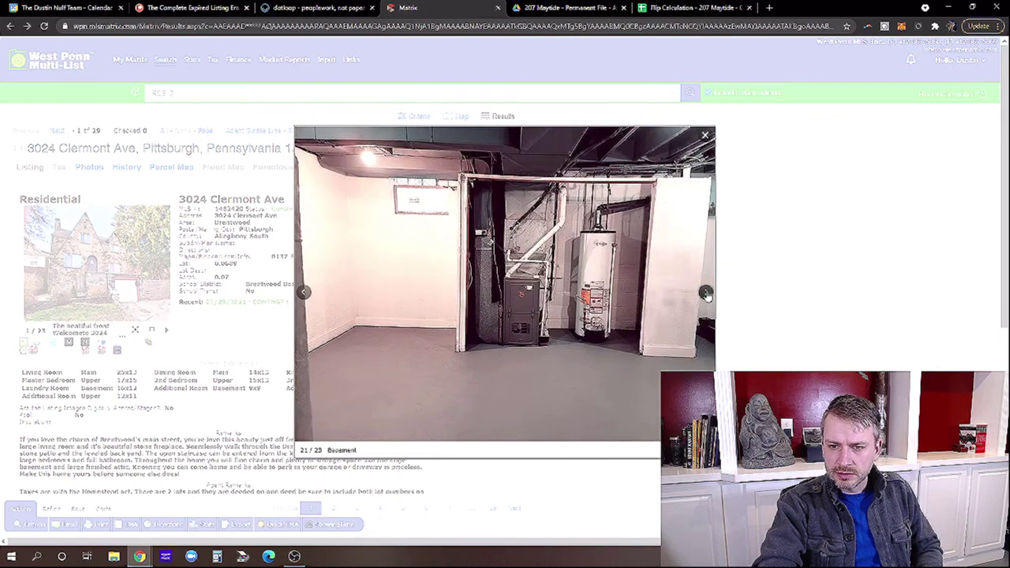
{"action": "left_click", "coordinate": [706, 293]}
{"action": "left_click", "coordinate": [706, 293]}
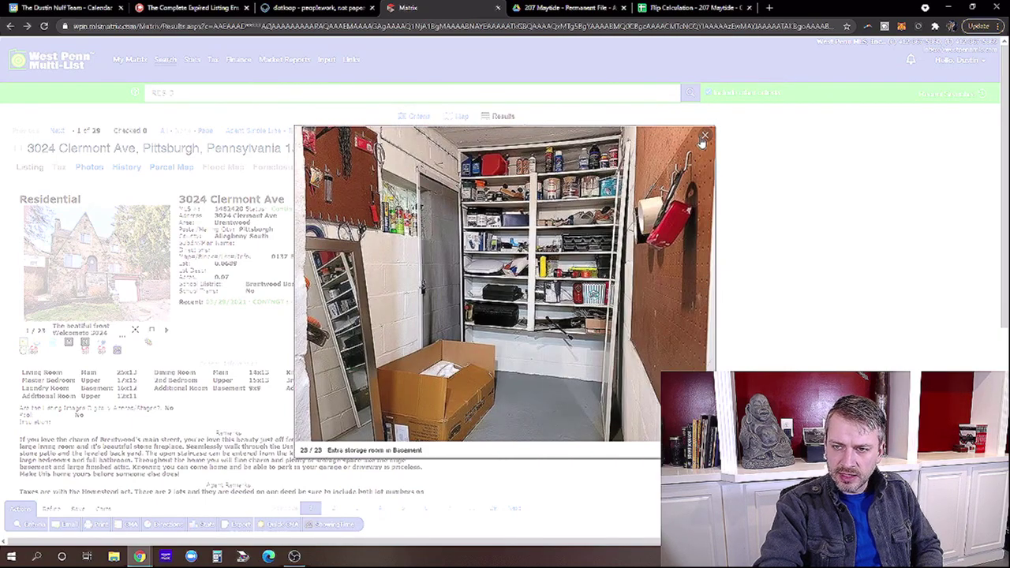
{"action": "left_click", "coordinate": [704, 135]}
{"action": "left_click", "coordinate": [57, 131]}
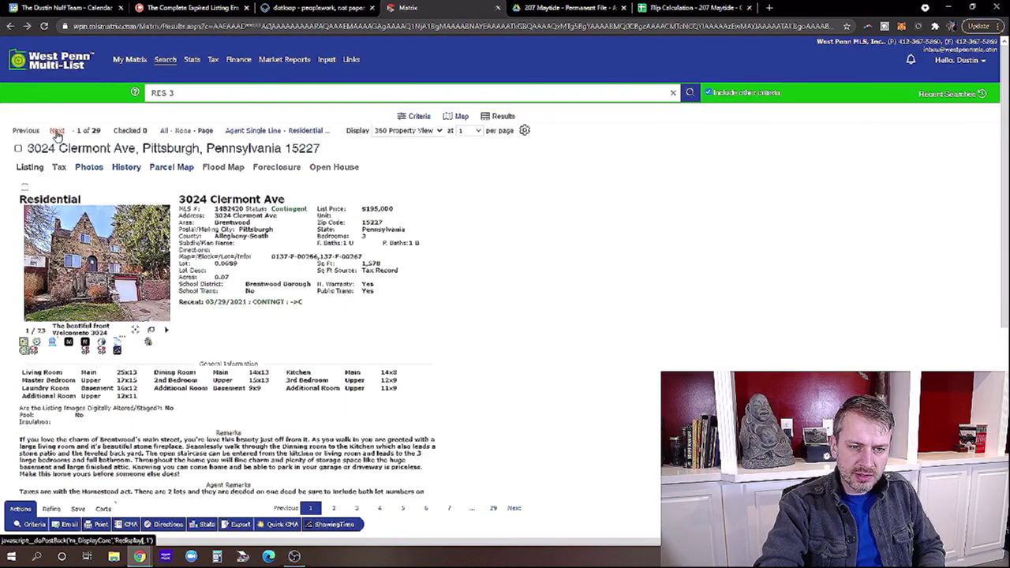
{"action": "left_click", "coordinate": [26, 131]}
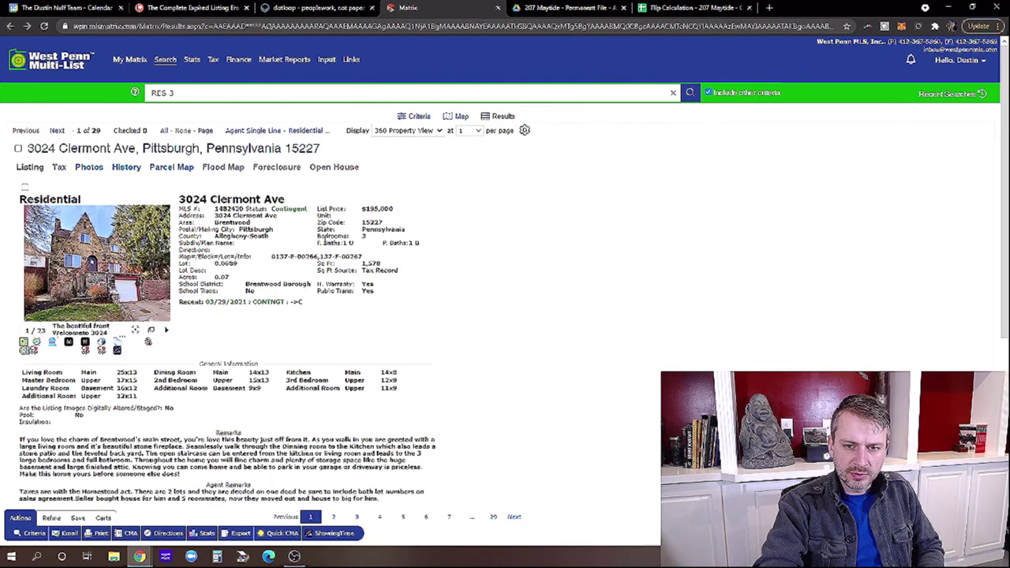
{"action": "scroll", "coordinate": [323, 237], "scroll_direction": "down", "scroll_amount": 3}
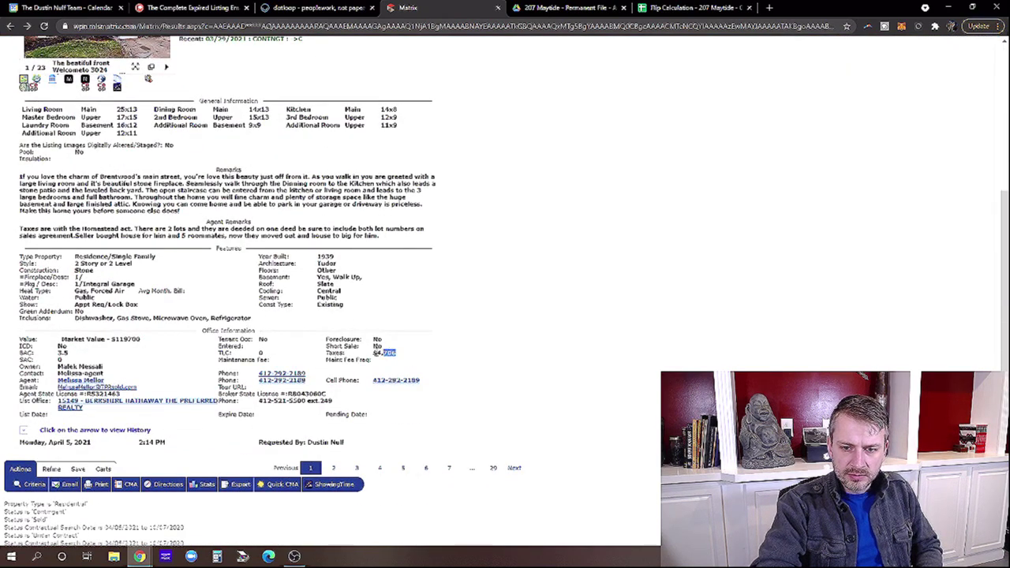
{"action": "scroll", "coordinate": [198, 266], "scroll_direction": "up", "scroll_amount": 2}
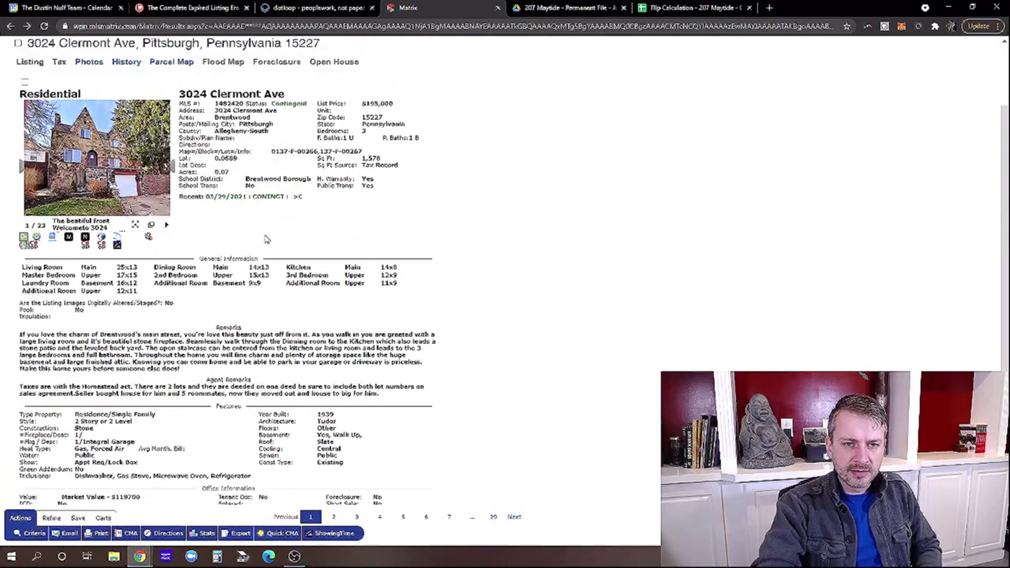
{"action": "scroll", "coordinate": [258, 237], "scroll_direction": "up", "scroll_amount": 2}
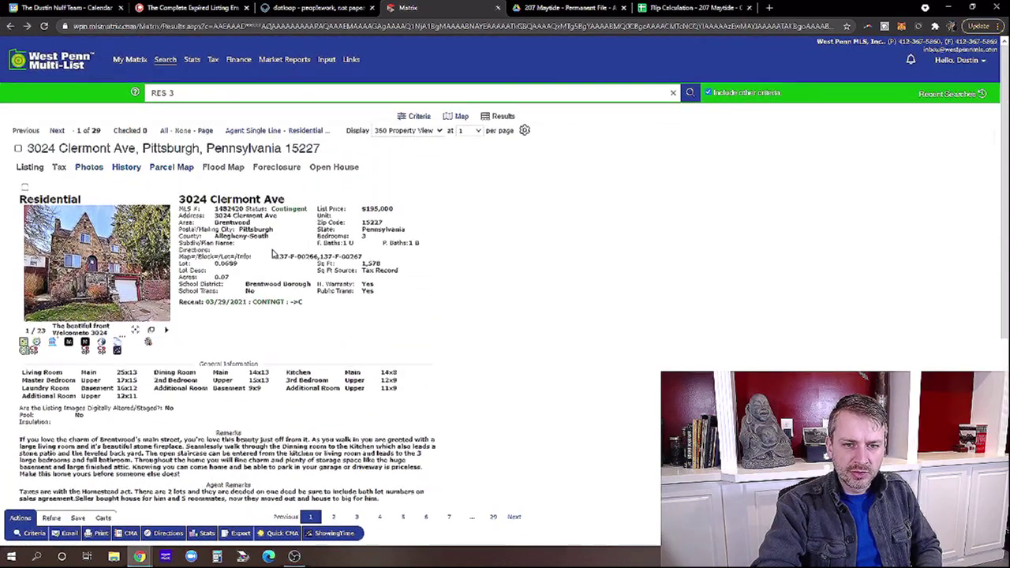
{"action": "left_click", "coordinate": [59, 132]}
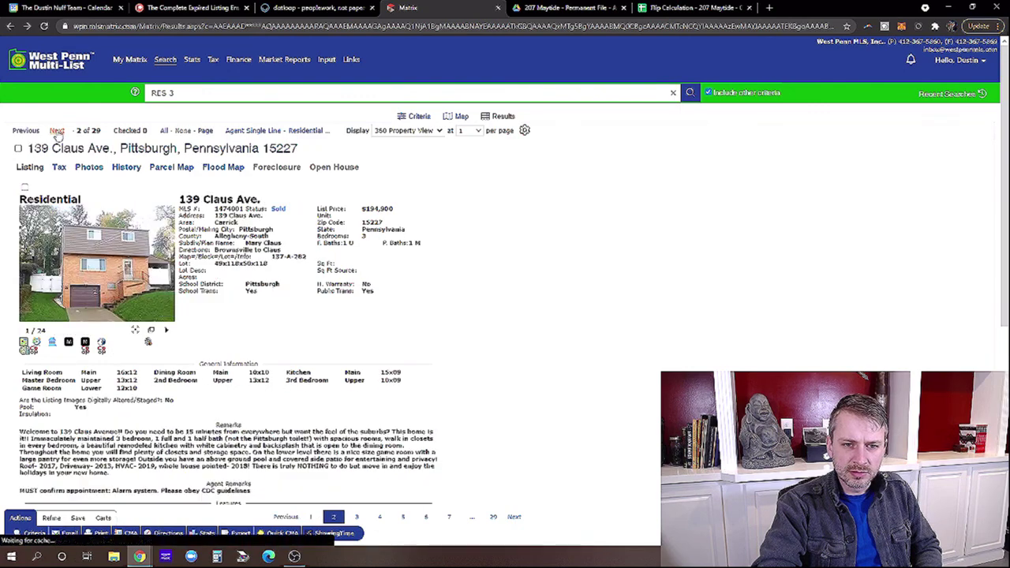
{"action": "scroll", "coordinate": [302, 227], "scroll_direction": "down", "scroll_amount": 1}
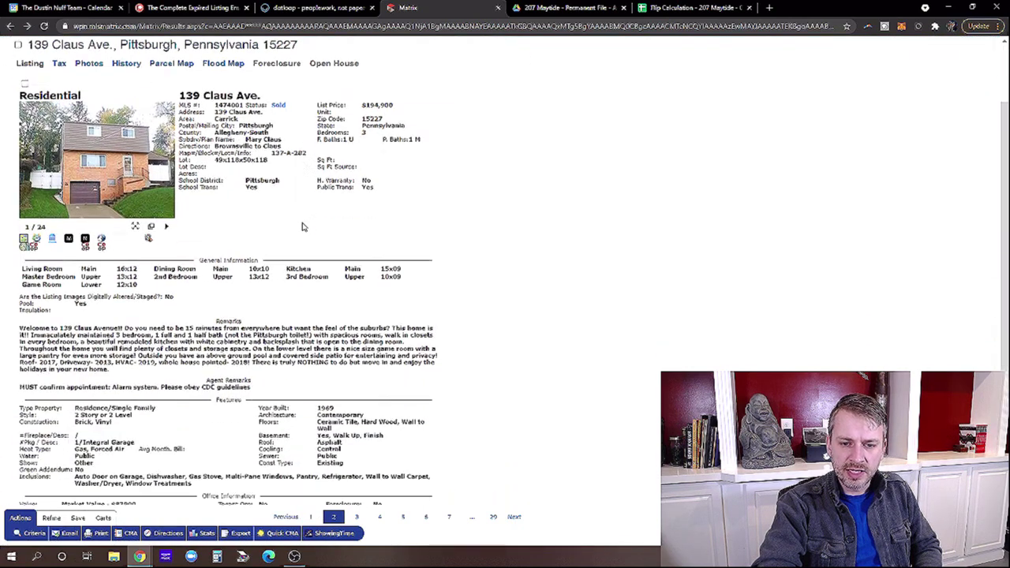
{"action": "scroll", "coordinate": [303, 237], "scroll_direction": "down", "scroll_amount": 2}
{"action": "left_click_drag", "start_coordinate": [408, 416], "coordinate": [371, 415]}
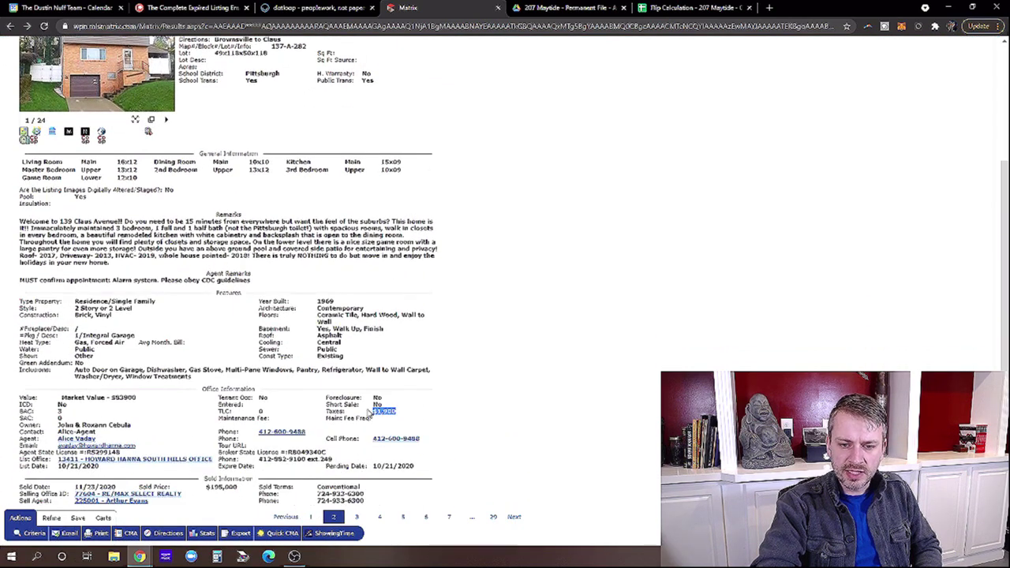
{"action": "left_click", "coordinate": [241, 321]}
{"action": "scroll", "coordinate": [240, 321], "scroll_direction": "up", "scroll_amount": 3}
{"action": "left_click", "coordinate": [57, 131]}
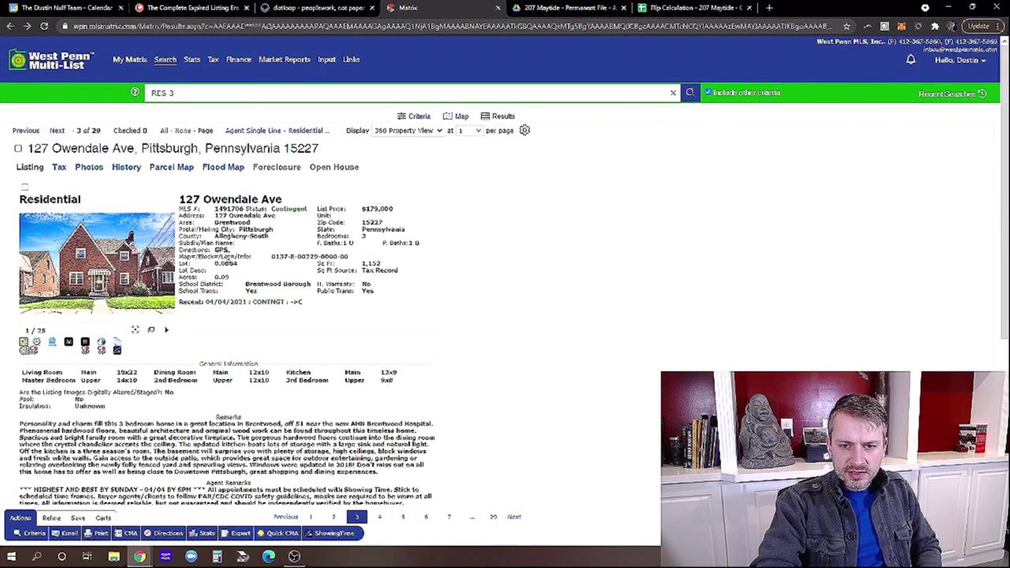
{"action": "left_click", "coordinate": [56, 131]}
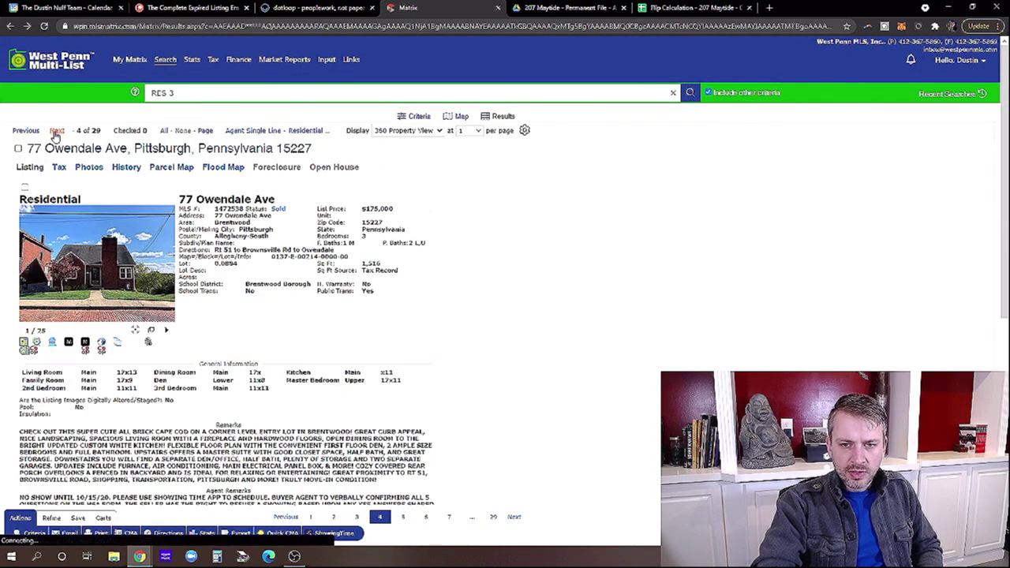
{"action": "left_click", "coordinate": [97, 263]}
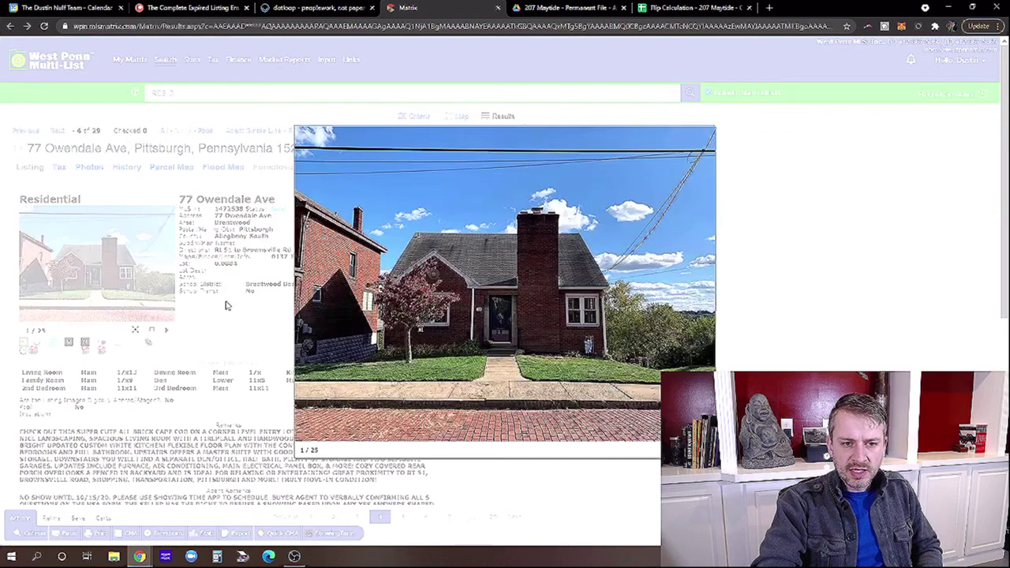
{"action": "left_click", "coordinate": [704, 293]}
{"action": "left_click", "coordinate": [704, 293]}
{"action": "left_click", "coordinate": [704, 293]}
{"action": "left_click", "coordinate": [705, 293]}
{"action": "left_click", "coordinate": [704, 292]}
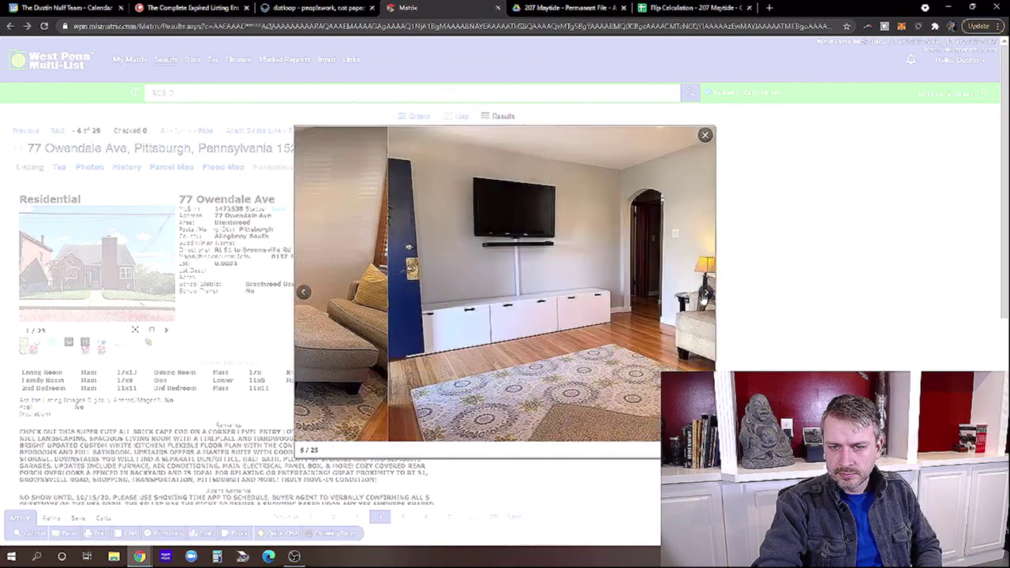
{"action": "left_click", "coordinate": [704, 292]}
{"action": "left_click", "coordinate": [704, 292]}
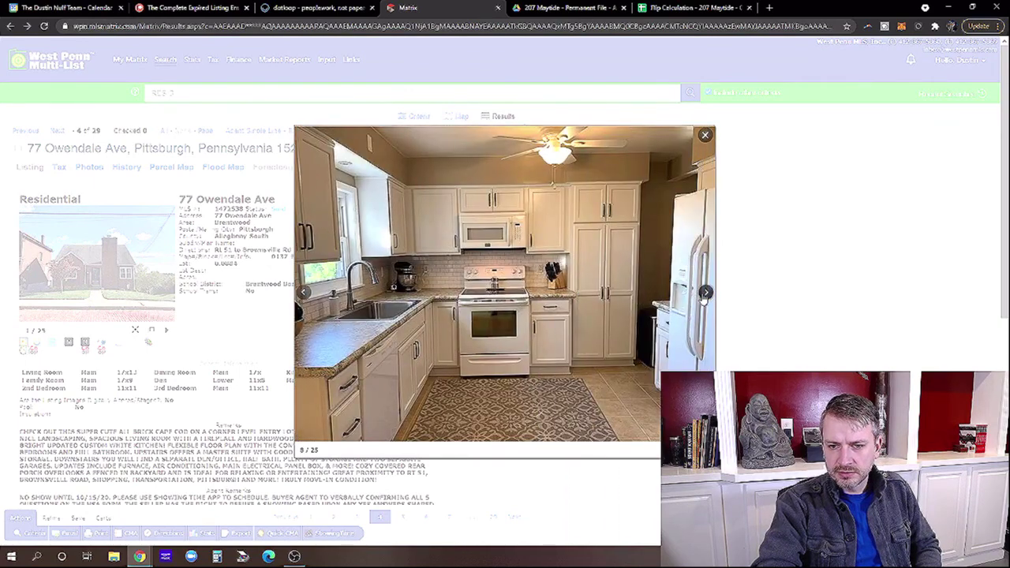
{"action": "left_click", "coordinate": [704, 293]}
{"action": "left_click", "coordinate": [705, 293]}
{"action": "left_click", "coordinate": [704, 293]}
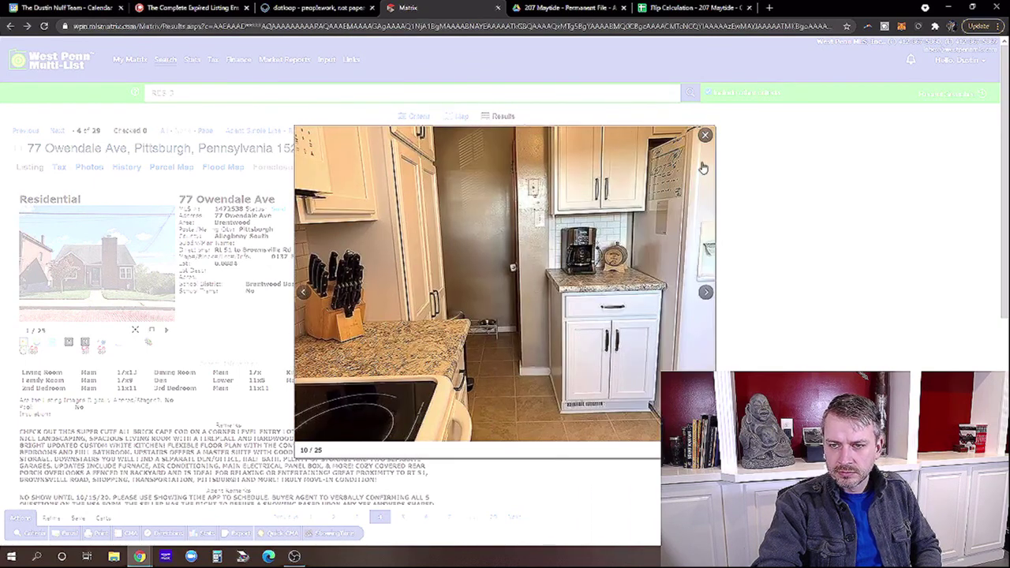
{"action": "left_click", "coordinate": [703, 135]}
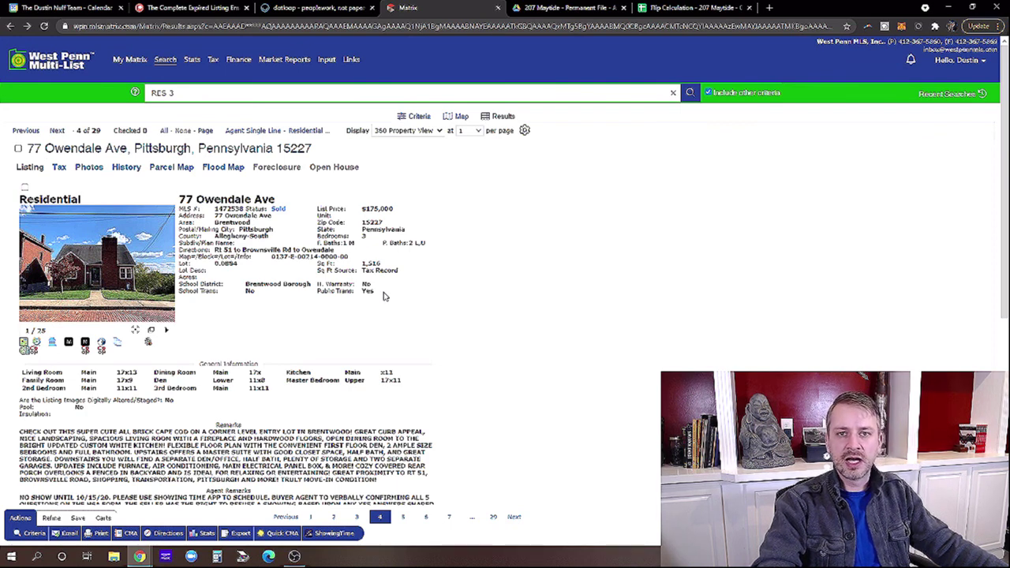
{"action": "scroll", "coordinate": [446, 289], "scroll_direction": "down", "scroll_amount": 2}
{"action": "scroll", "coordinate": [446, 290], "scroll_direction": "up", "scroll_amount": 2}
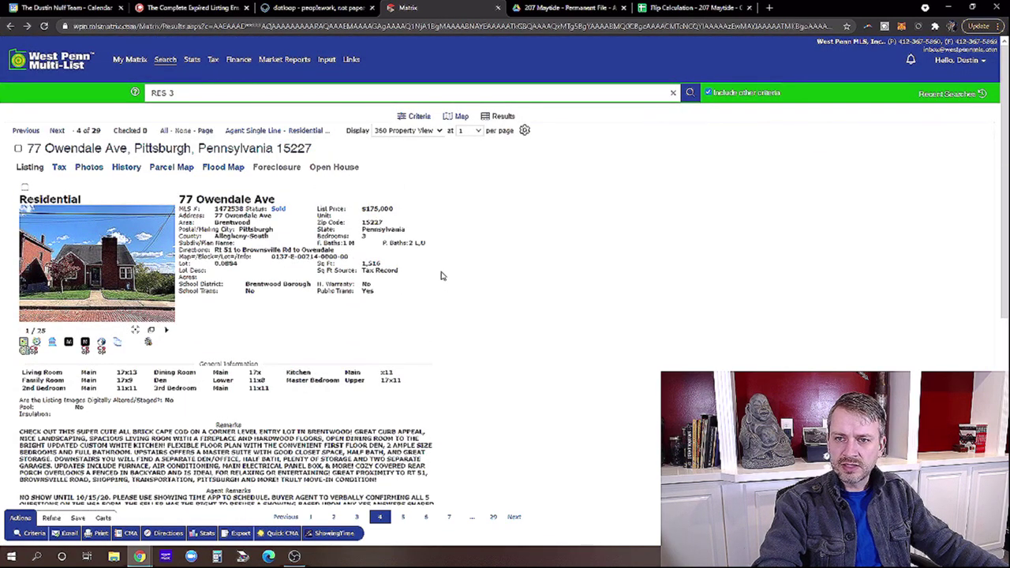
{"action": "left_click", "coordinate": [697, 8]}
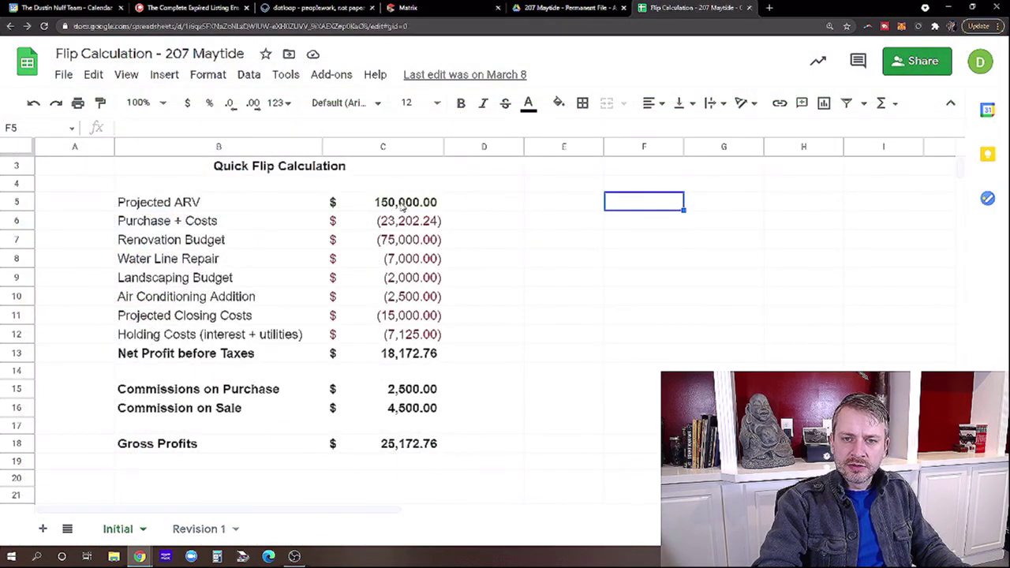
{"action": "left_click", "coordinate": [405, 203]}
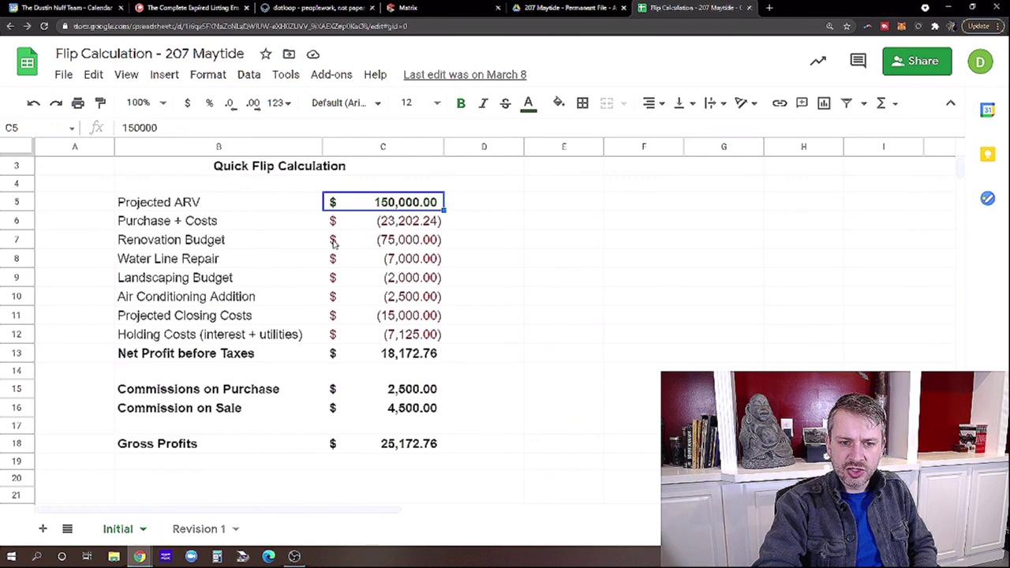
{"action": "left_click", "coordinate": [394, 260]}
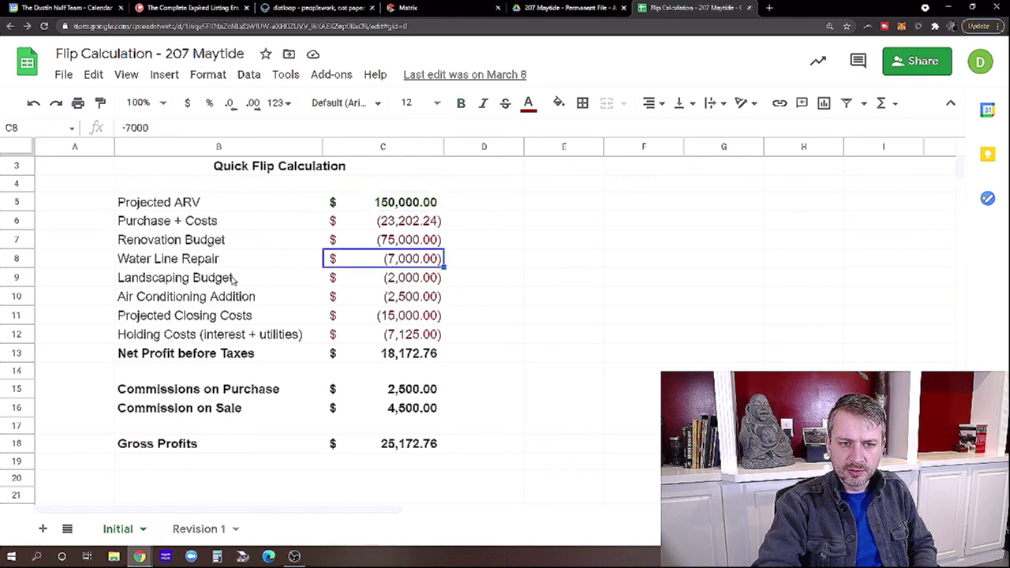
{"action": "left_click", "coordinate": [354, 282]}
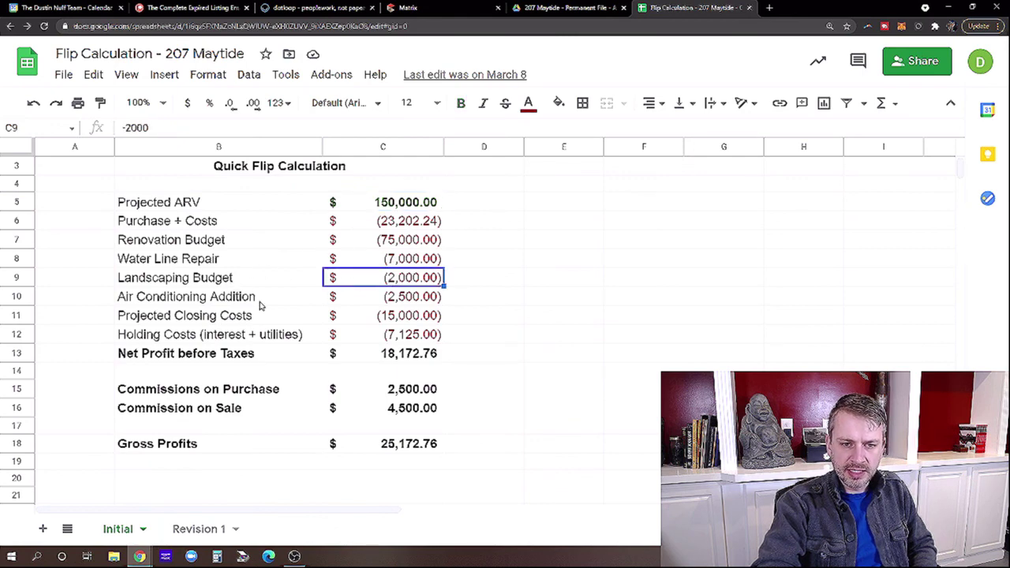
{"action": "left_click", "coordinate": [374, 300]}
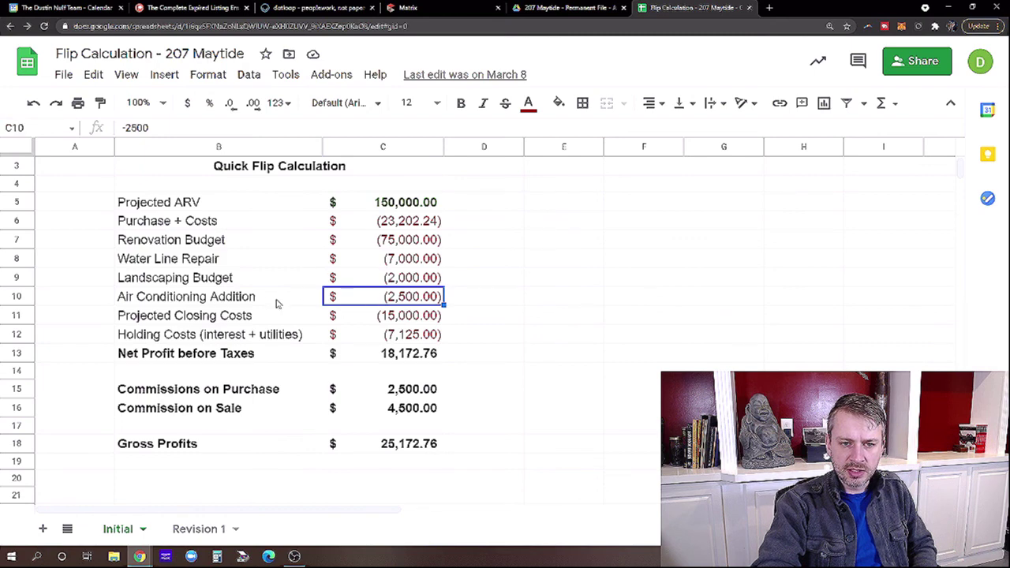
{"action": "left_click", "coordinate": [249, 300]}
{"action": "left_click", "coordinate": [375, 300]}
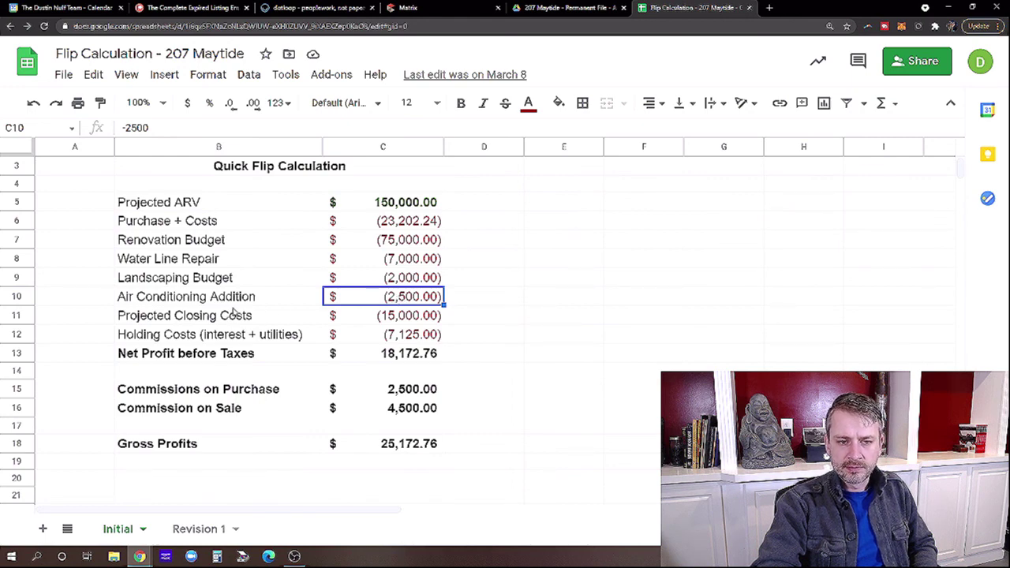
Open Revision 1 and check its 175,000 ARV, hot water tank cost and net profit formulas.
{"action": "left_click", "coordinate": [198, 529]}
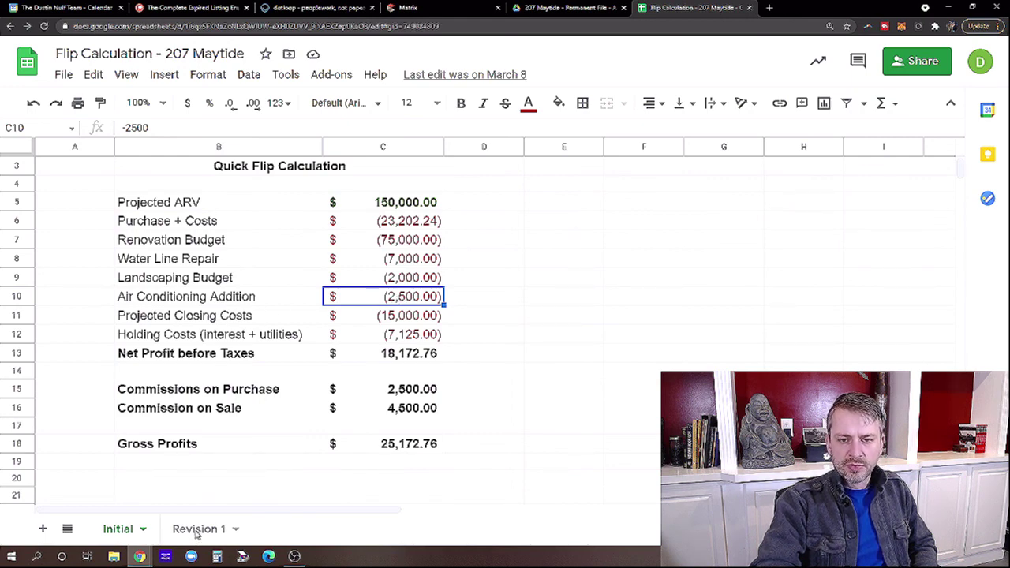
{"action": "scroll", "coordinate": [525, 244], "scroll_direction": "down", "scroll_amount": 1}
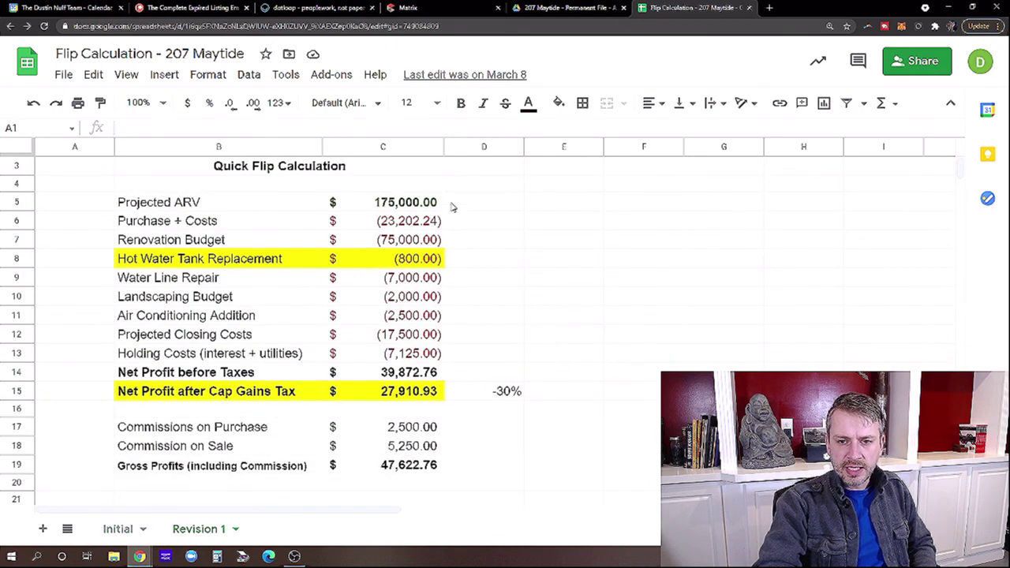
{"action": "left_click", "coordinate": [409, 204]}
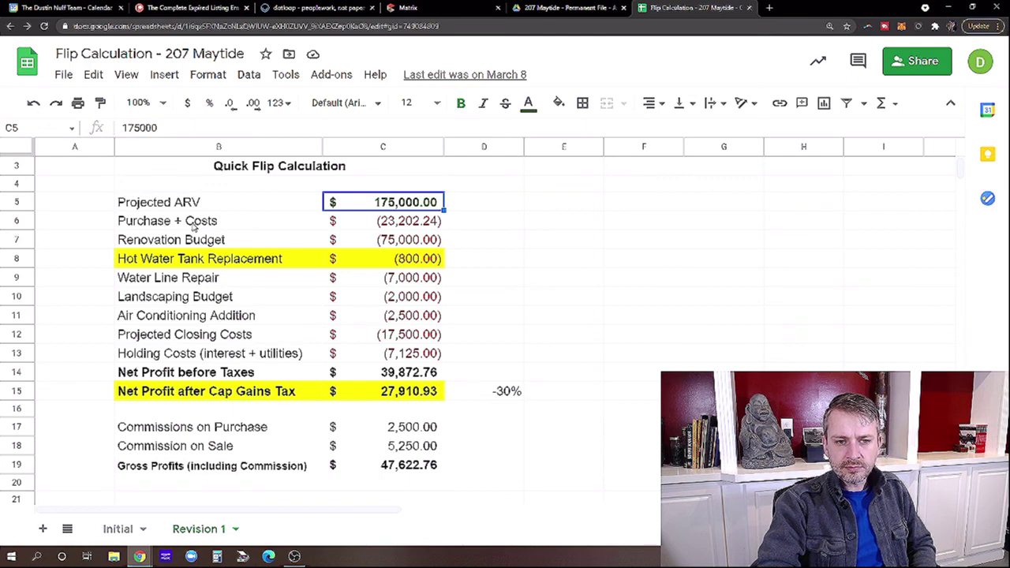
{"action": "left_click", "coordinate": [403, 261]}
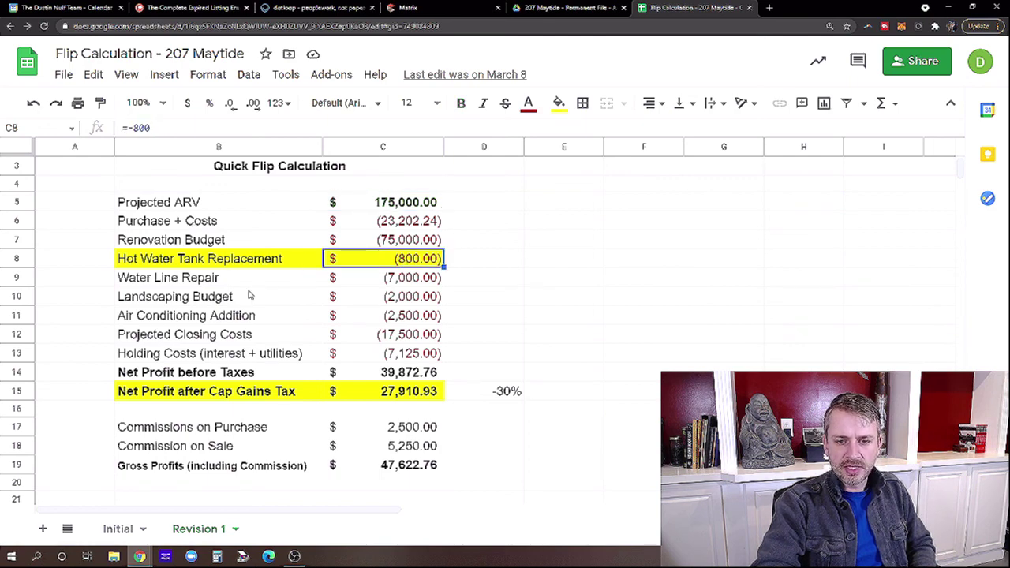
{"action": "left_click", "coordinate": [413, 395]}
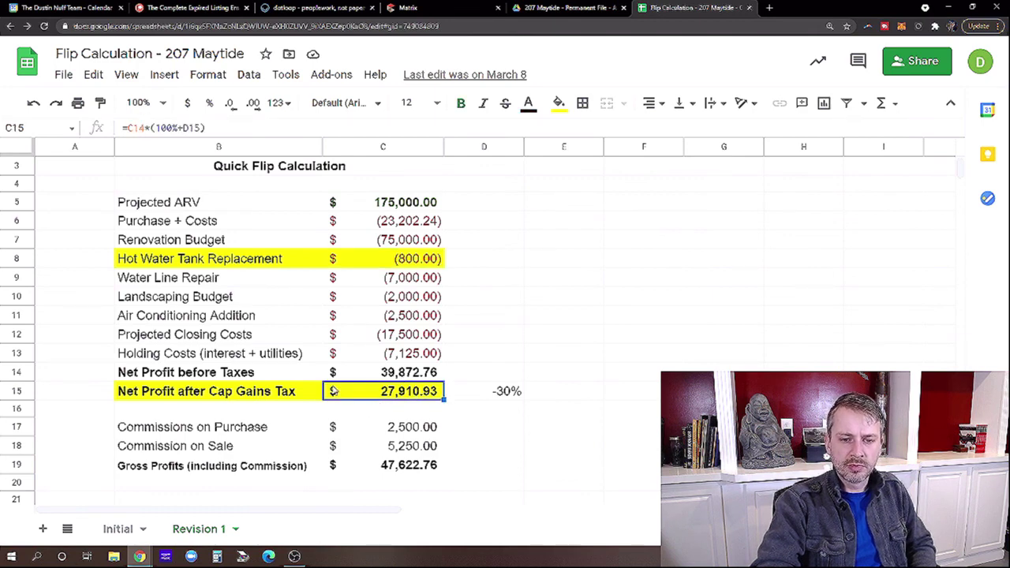
{"action": "left_click", "coordinate": [390, 379]}
{"action": "left_click", "coordinate": [392, 393]}
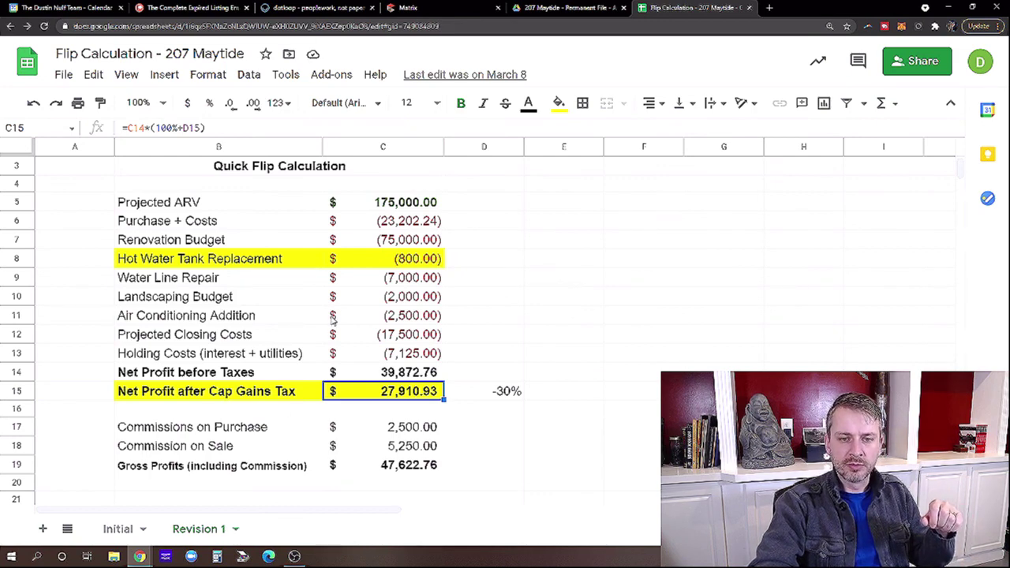
Check the Air Conditioning Addition amount and the Landscaping Budget label and amount.
{"action": "left_click", "coordinate": [350, 316]}
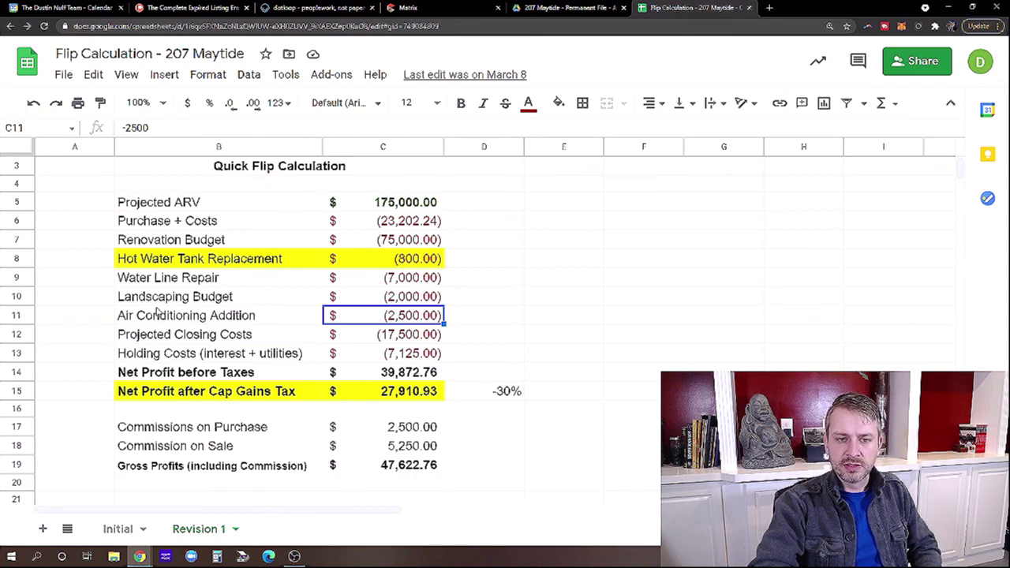
{"action": "left_click", "coordinate": [408, 298]}
{"action": "left_click", "coordinate": [293, 296]}
{"action": "left_click", "coordinate": [392, 296]}
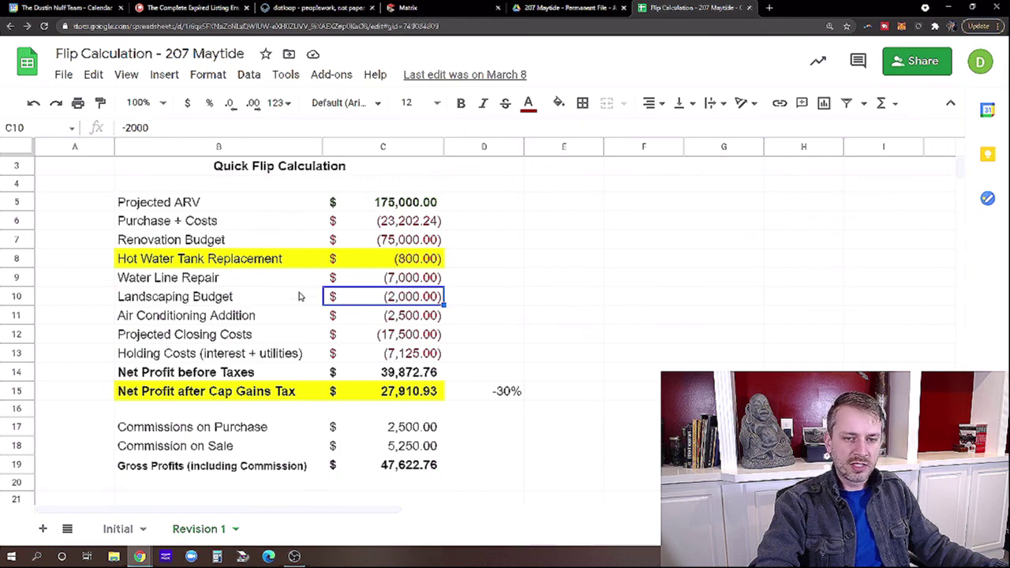
{"action": "left_click", "coordinate": [274, 301]}
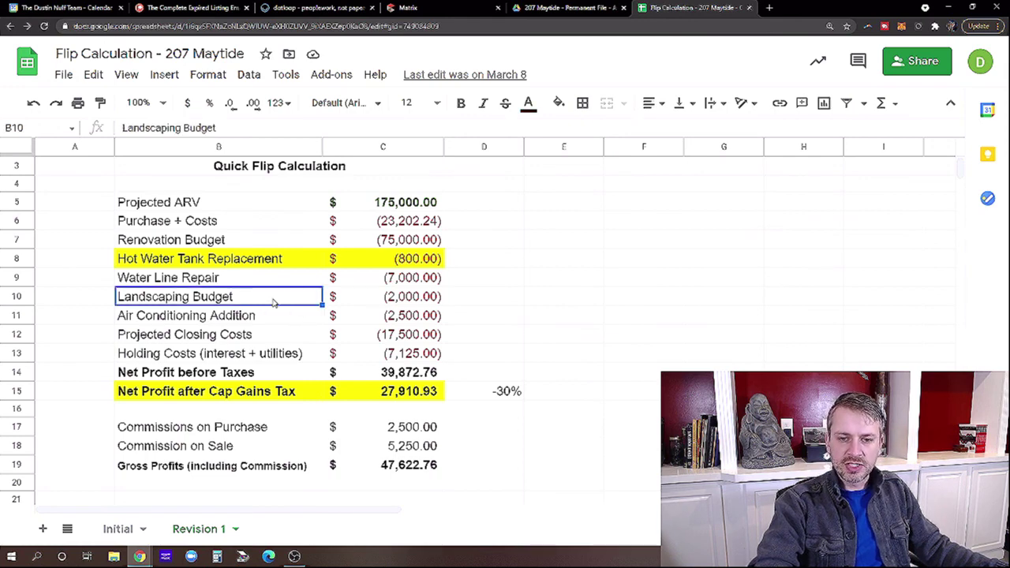
{"action": "left_click", "coordinate": [394, 303]}
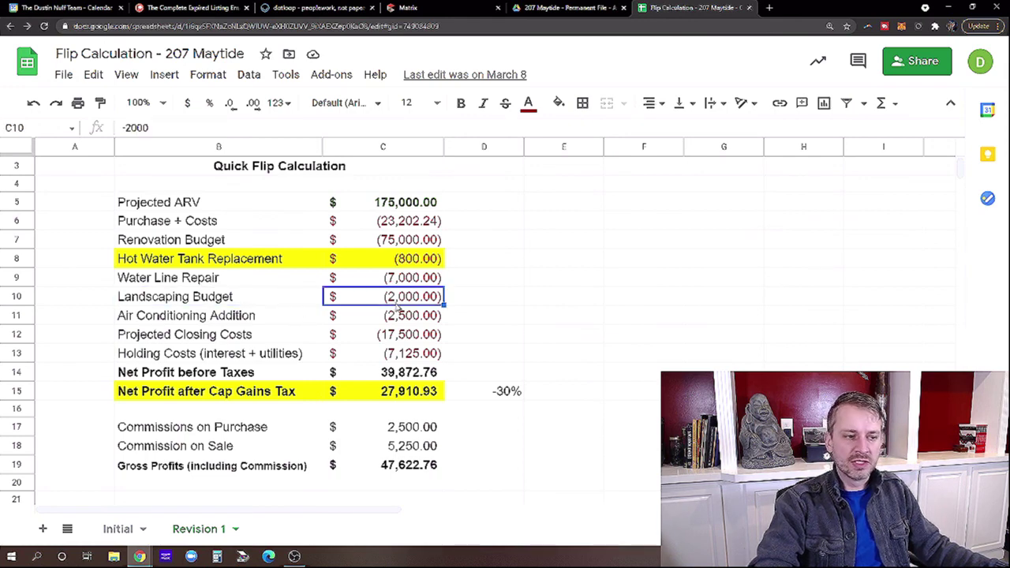
Review Revision 2's Air Conditioning label, 195,000 ARV, Purchase + Costs and Renovation Budget amounts.
{"action": "left_click", "coordinate": [263, 316]}
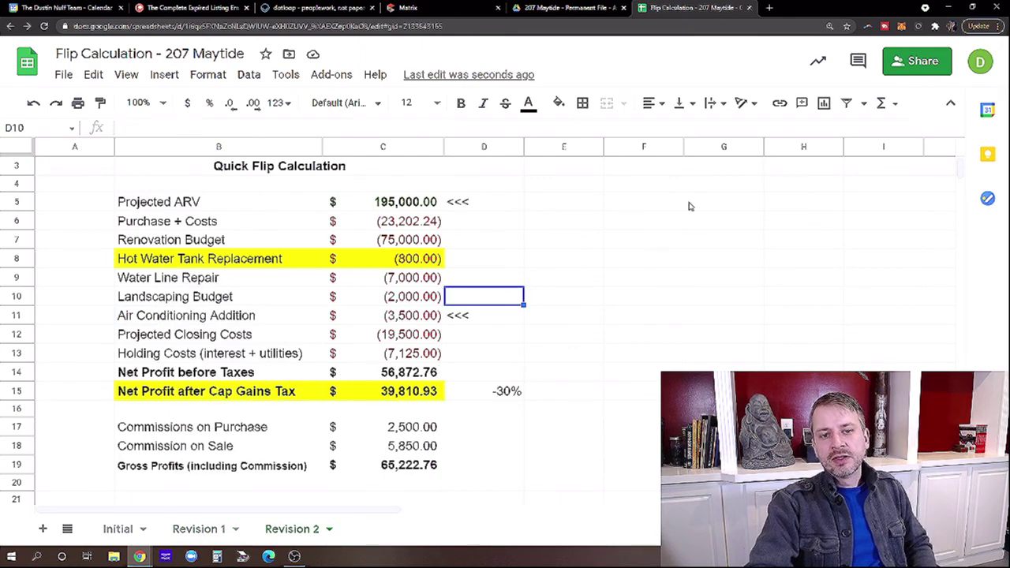
{"action": "left_click", "coordinate": [415, 207]}
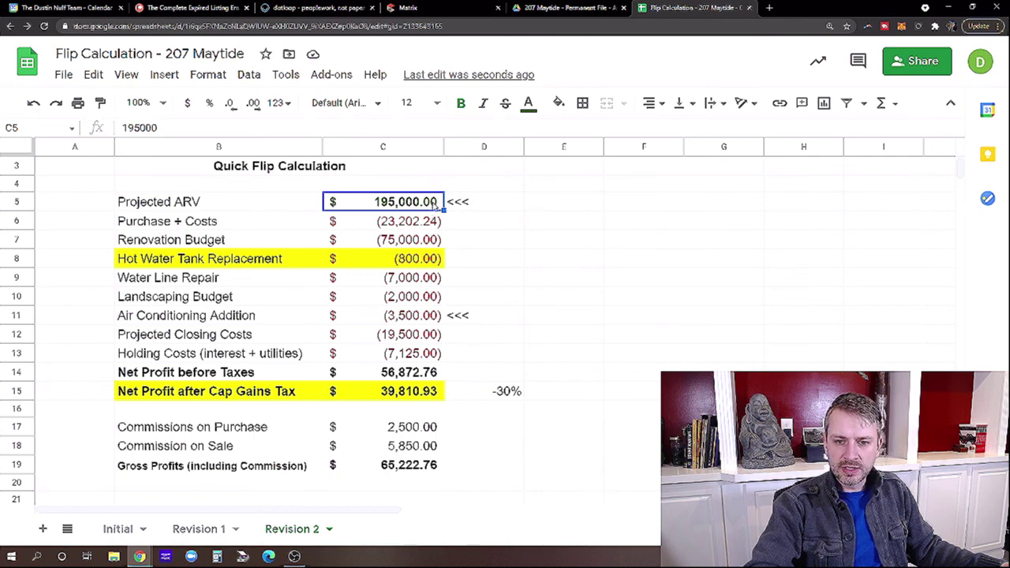
{"action": "left_click", "coordinate": [355, 225]}
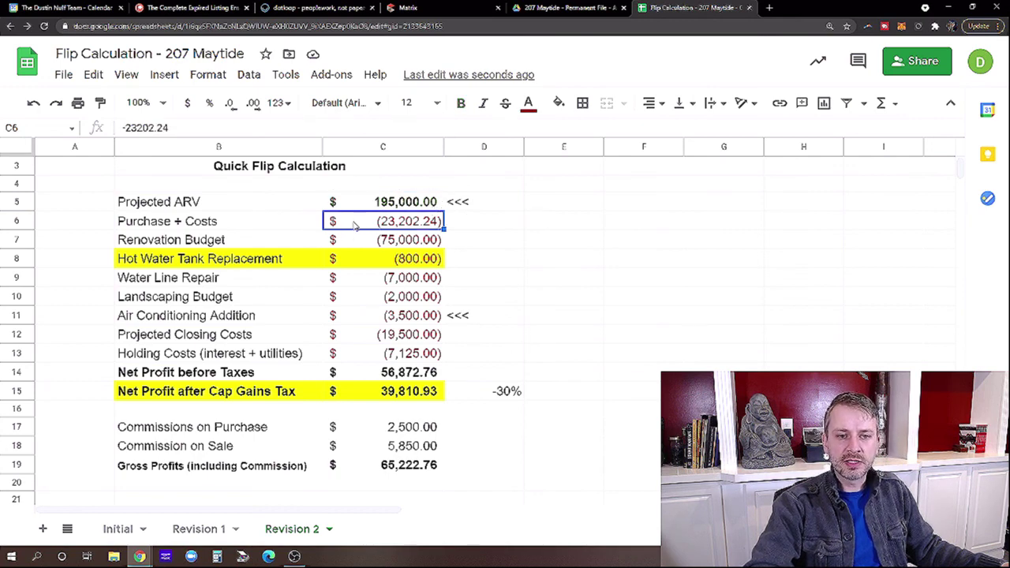
{"action": "left_click", "coordinate": [264, 227]}
{"action": "left_click", "coordinate": [372, 225]}
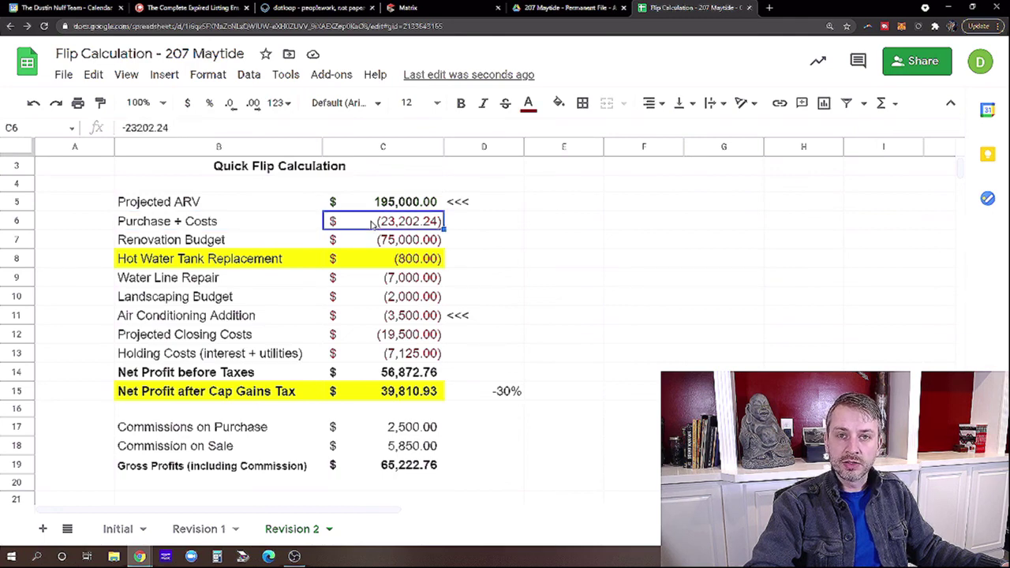
{"action": "left_click", "coordinate": [361, 246]}
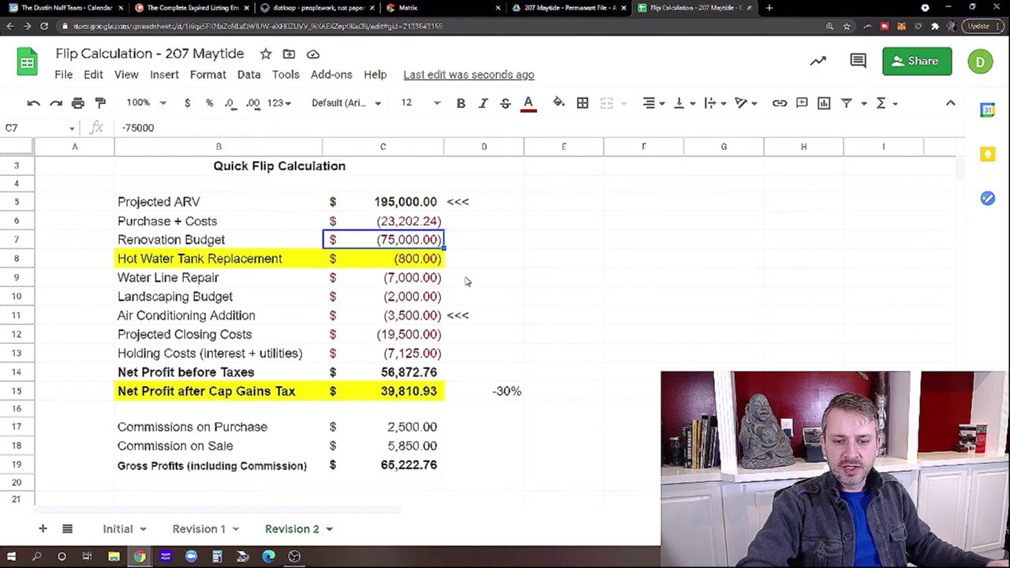
Insert one blank row below row 13, Holding Costs.
{"action": "left_click", "coordinate": [18, 352]}
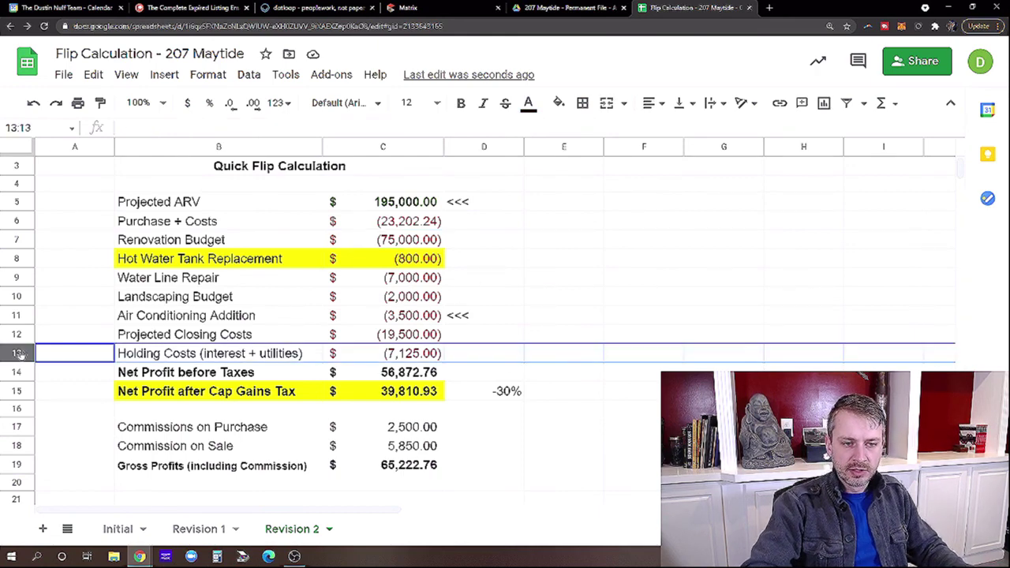
{"action": "right_click", "coordinate": [19, 353]}
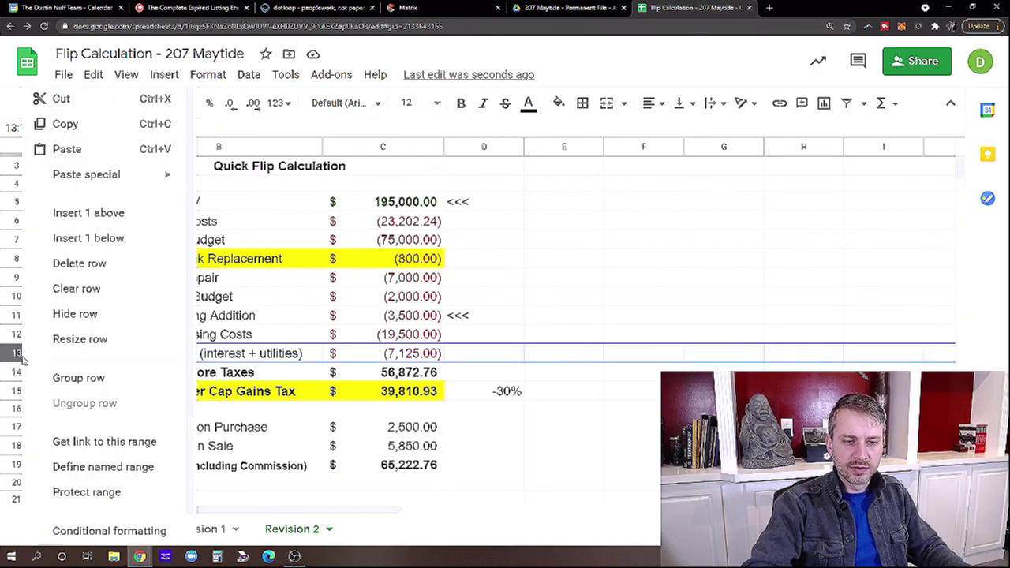
{"action": "left_click", "coordinate": [99, 237]}
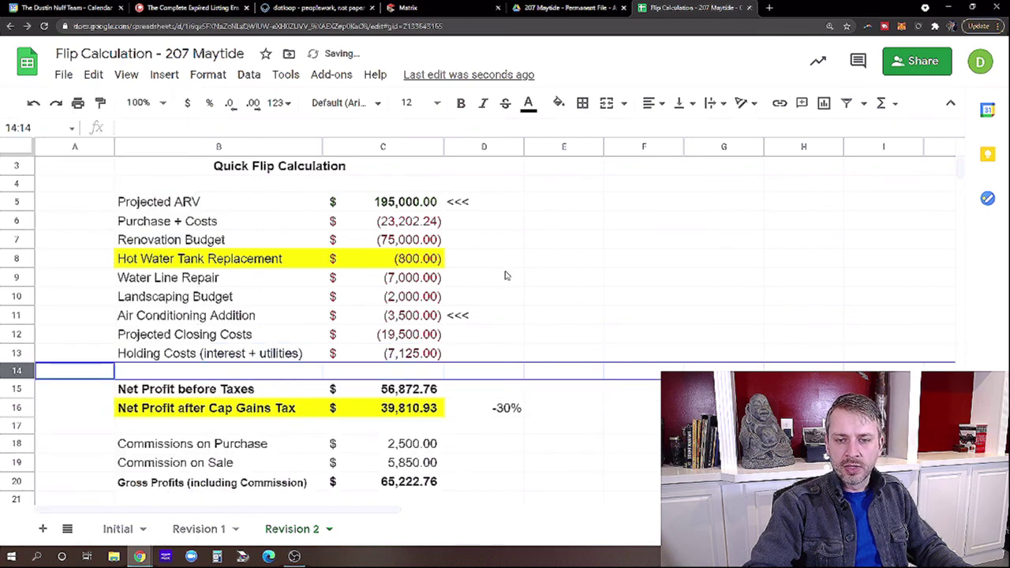
{"action": "left_click", "coordinate": [507, 275]}
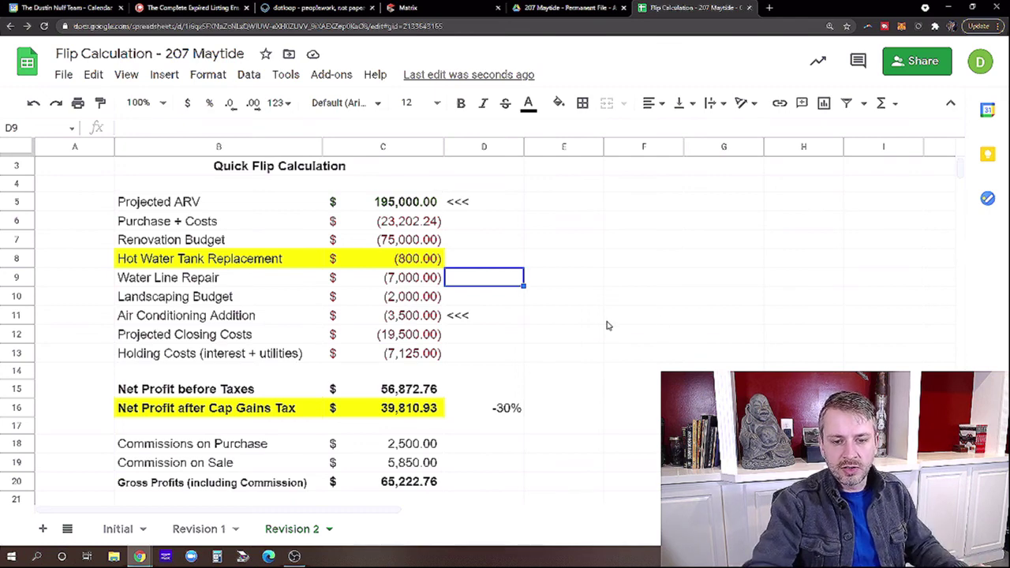
Label B14 'Inspection Repair Budget' and enter -2000 as its amount in C14.
{"action": "left_click", "coordinate": [286, 376]}
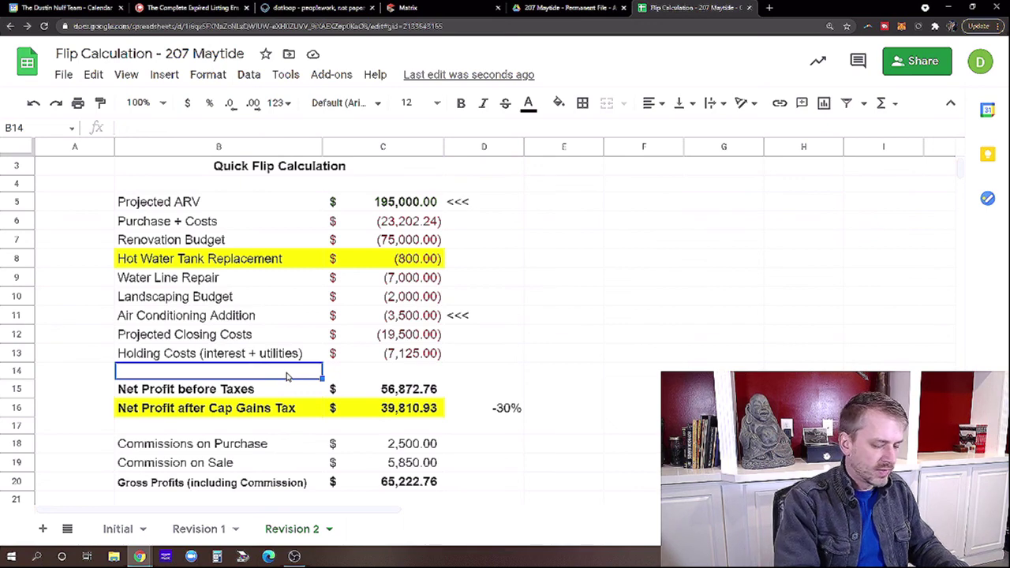
{"action": "type", "text": "In"}
{"action": "type", "text": "spection"}
{"action": "type", "text": " Bu"}
{"action": "key", "text": "BackSpace"}
{"action": "key", "text": "BackSpace"}
{"action": "type", "text": "Repair"}
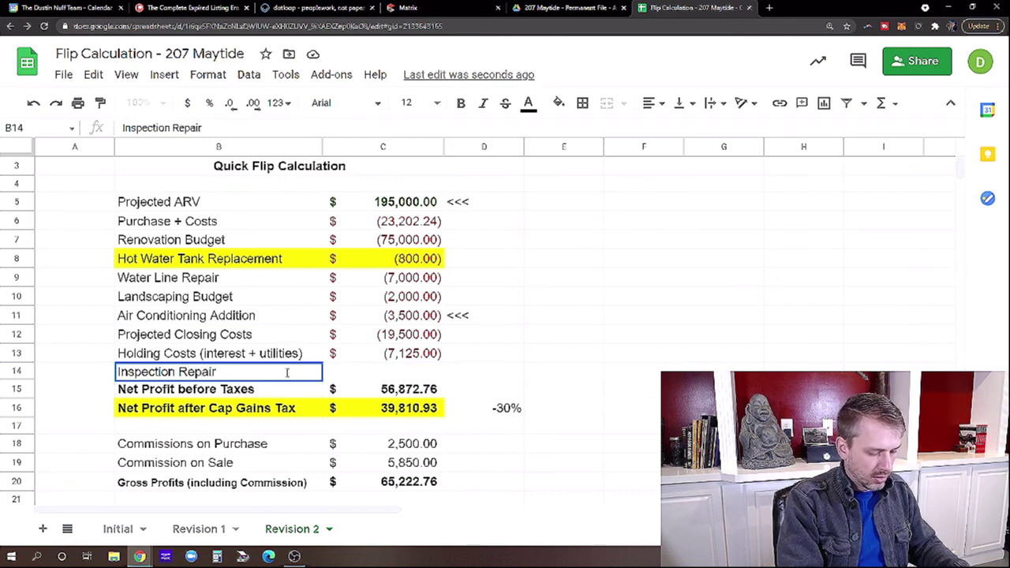
{"action": "type", "text": " Budget"}
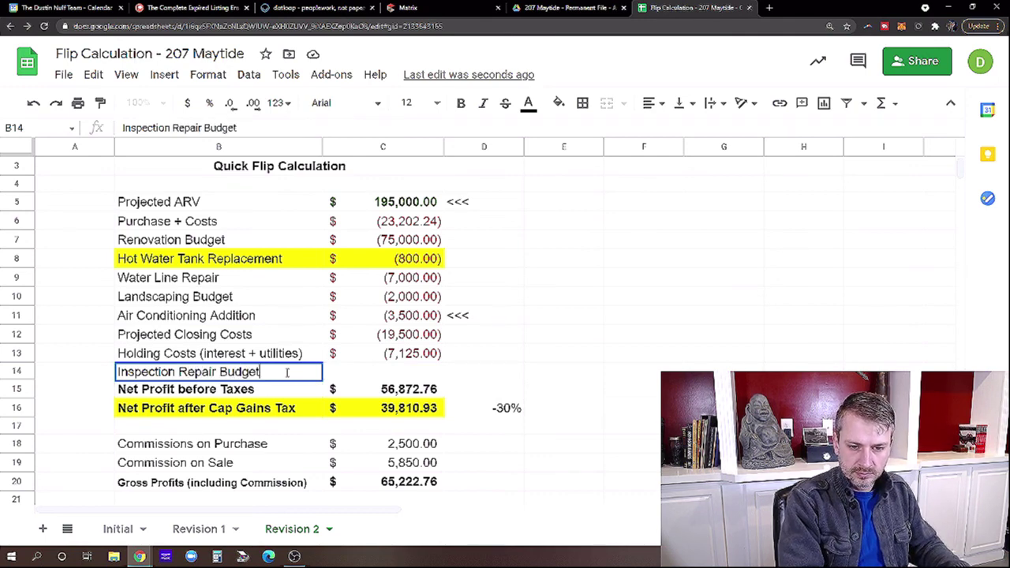
{"action": "key", "text": "Return"}
{"action": "key", "text": "Up"}
{"action": "key", "text": "Right"}
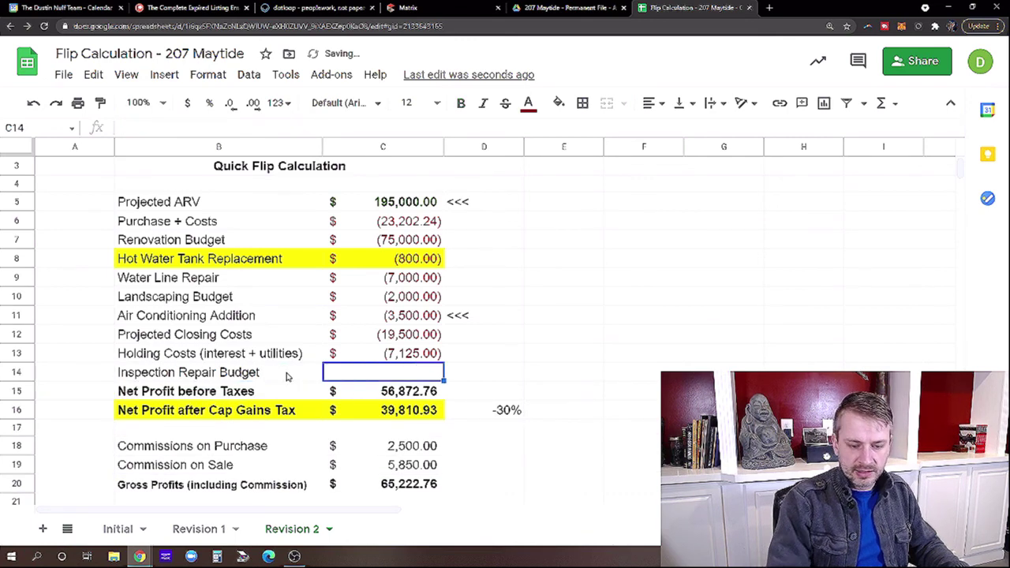
{"action": "type", "text": "-2000"}
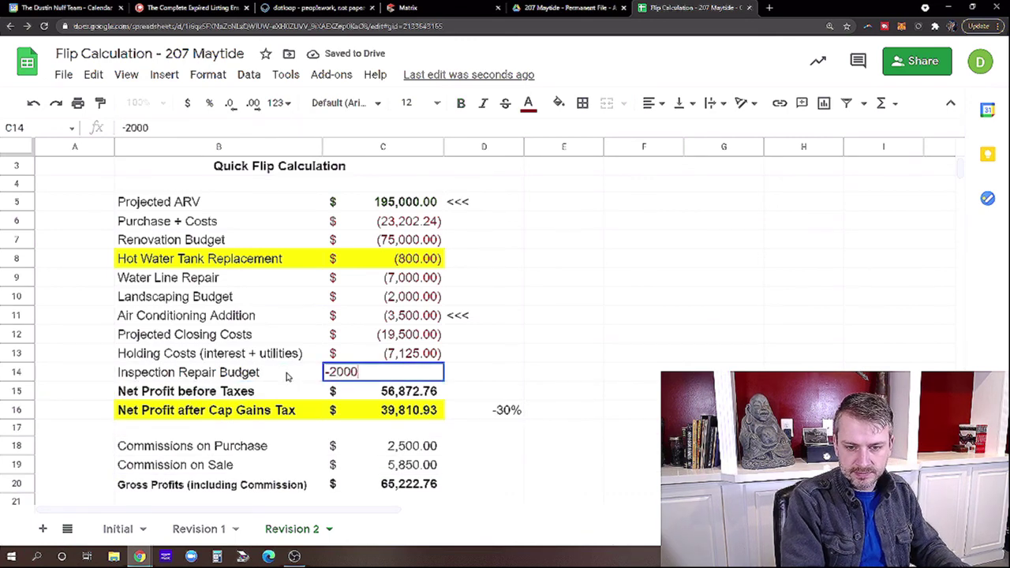
{"action": "key", "text": "Return"}
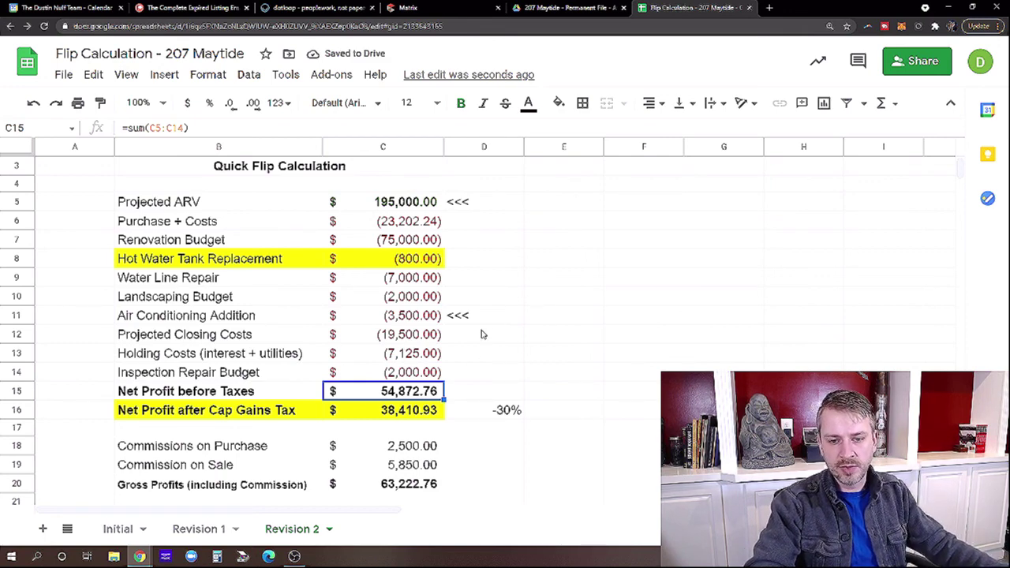
Check the Purchase + Costs, Hot Water Tank Replacement and Water Line Repair amounts.
{"action": "left_click", "coordinate": [415, 227]}
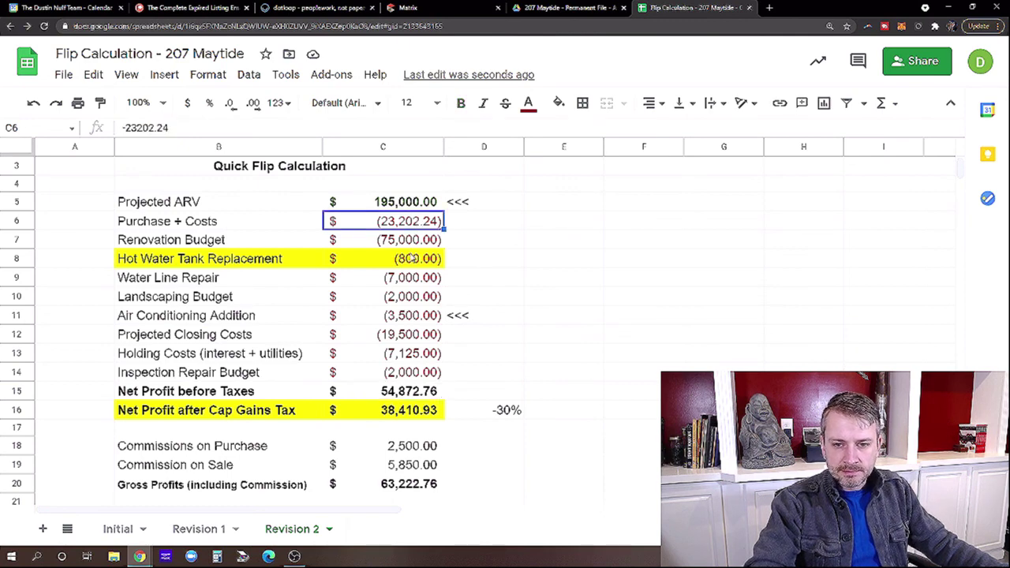
{"action": "left_click", "coordinate": [405, 262]}
{"action": "left_click", "coordinate": [399, 284]}
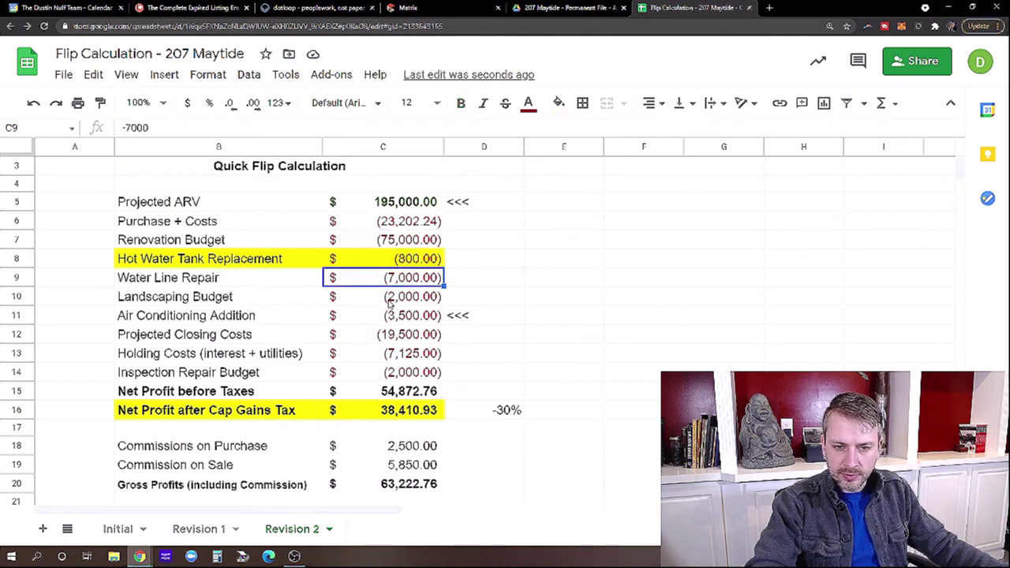
Rename the 'Water Line Repair' label to 'Water Line Replaced' and recheck the Air Conditioning amount.
{"action": "left_click", "coordinate": [246, 284]}
{"action": "left_click", "coordinate": [187, 127]}
{"action": "key", "text": "BackSpace"}
{"action": "key", "text": "BackSpace"}
{"action": "key", "text": "BackSpace"}
{"action": "key", "text": "BackSpace"}
{"action": "key", "text": "BackSpace"}
{"action": "type", "text": "eplace"}
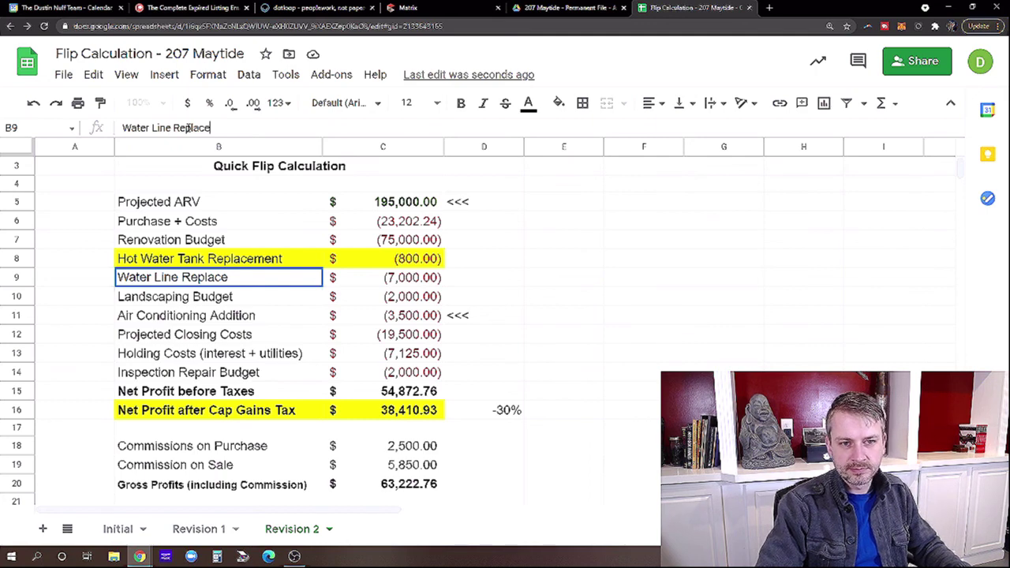
{"action": "type", "text": "d"}
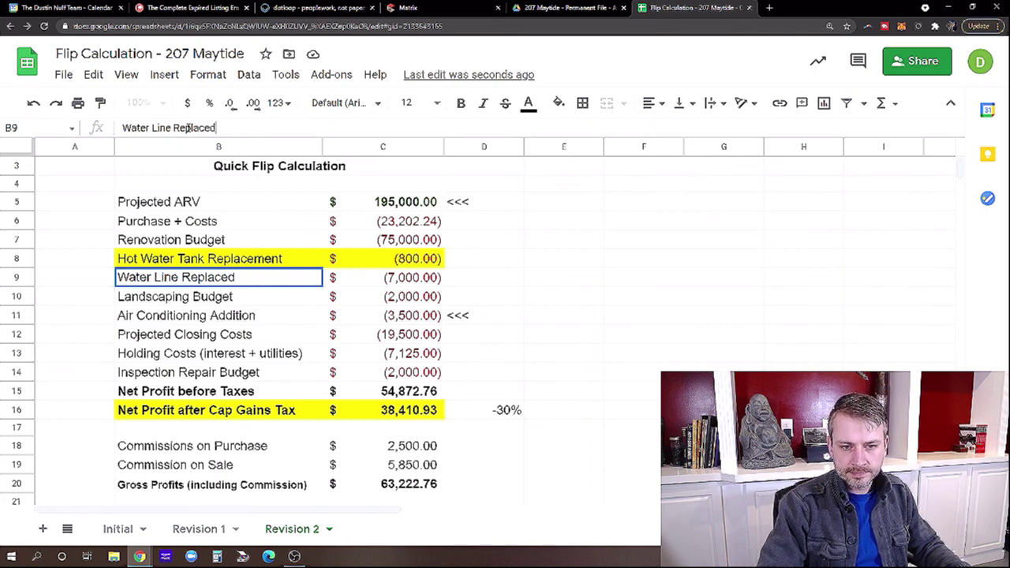
{"action": "key", "text": "Return"}
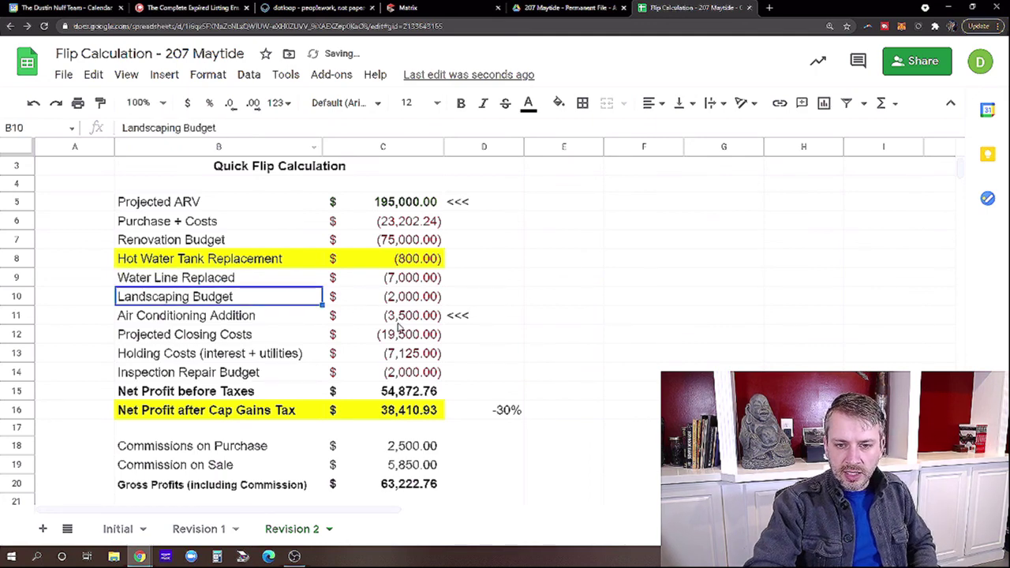
{"action": "left_click", "coordinate": [404, 320]}
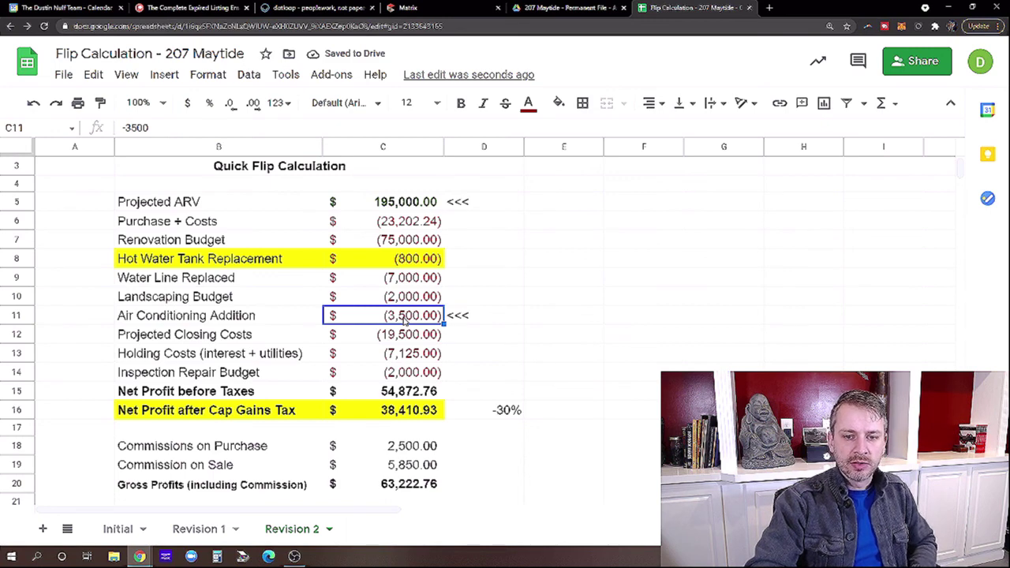
{"action": "left_click", "coordinate": [273, 322]}
{"action": "left_click", "coordinate": [373, 322]}
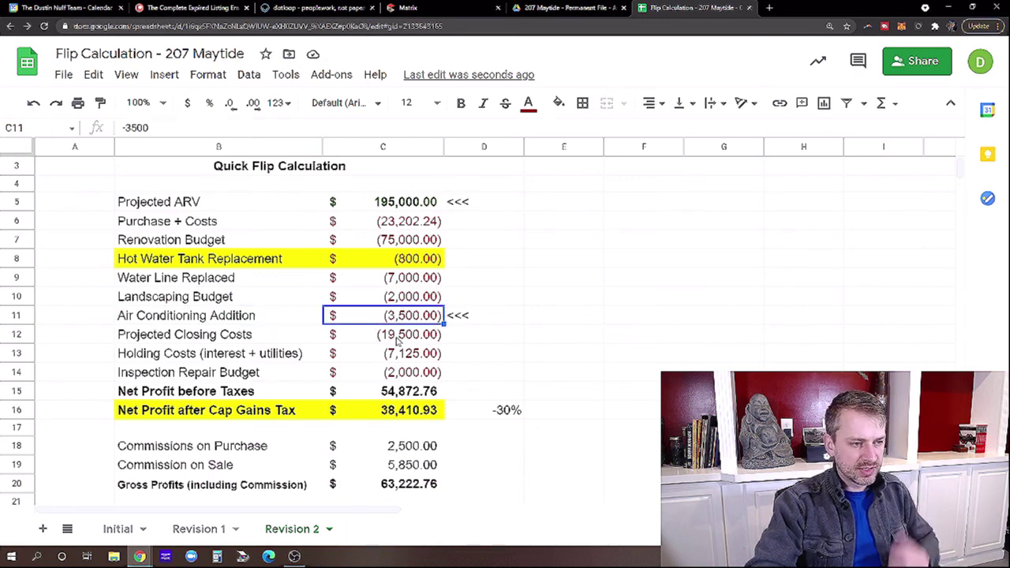
{"action": "left_click", "coordinate": [280, 336]}
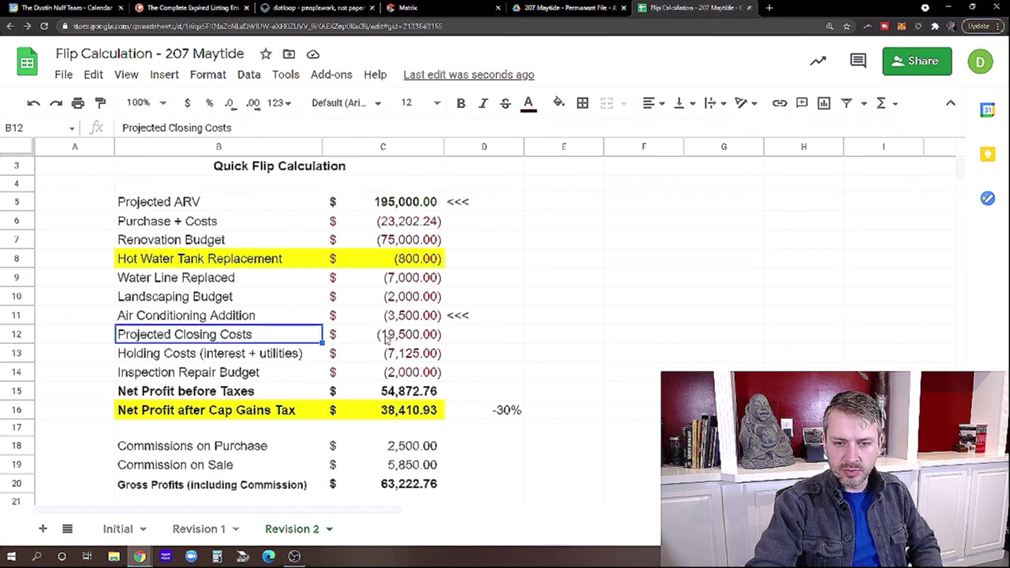
{"action": "left_click", "coordinate": [385, 338]}
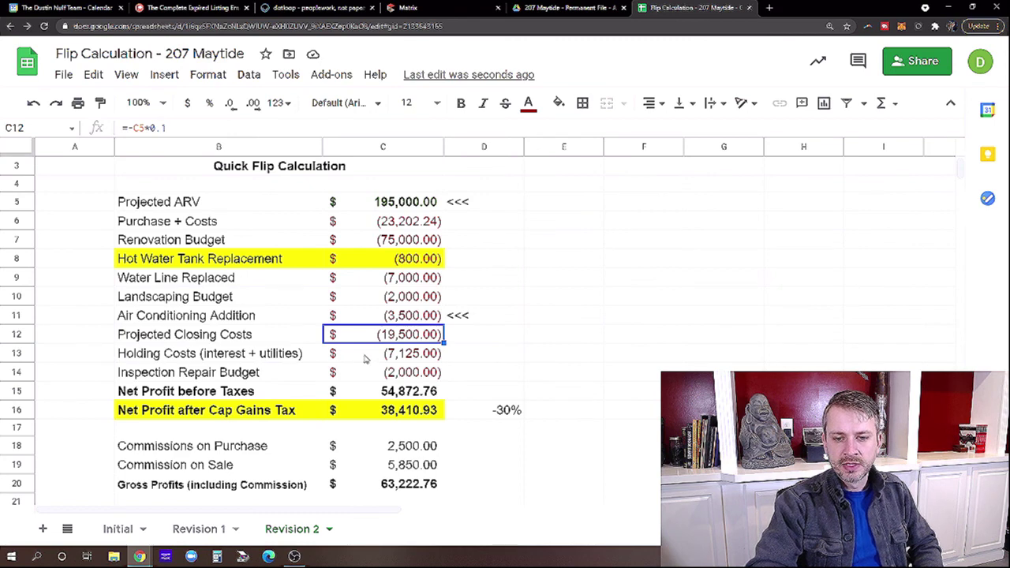
{"action": "left_click", "coordinate": [365, 358]}
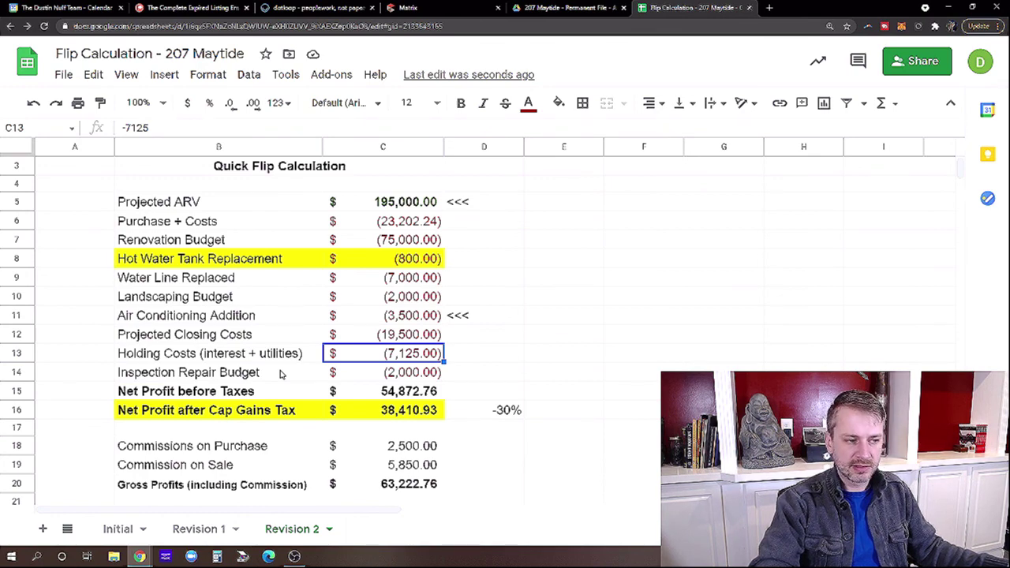
{"action": "left_click", "coordinate": [393, 376]}
{"action": "left_click", "coordinate": [396, 357]}
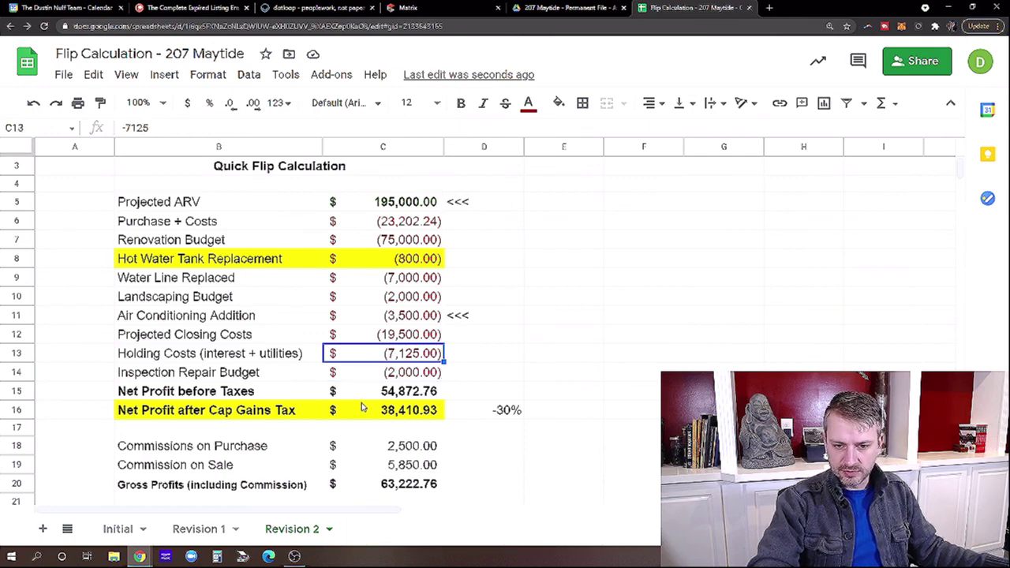
{"action": "left_click", "coordinate": [388, 375]}
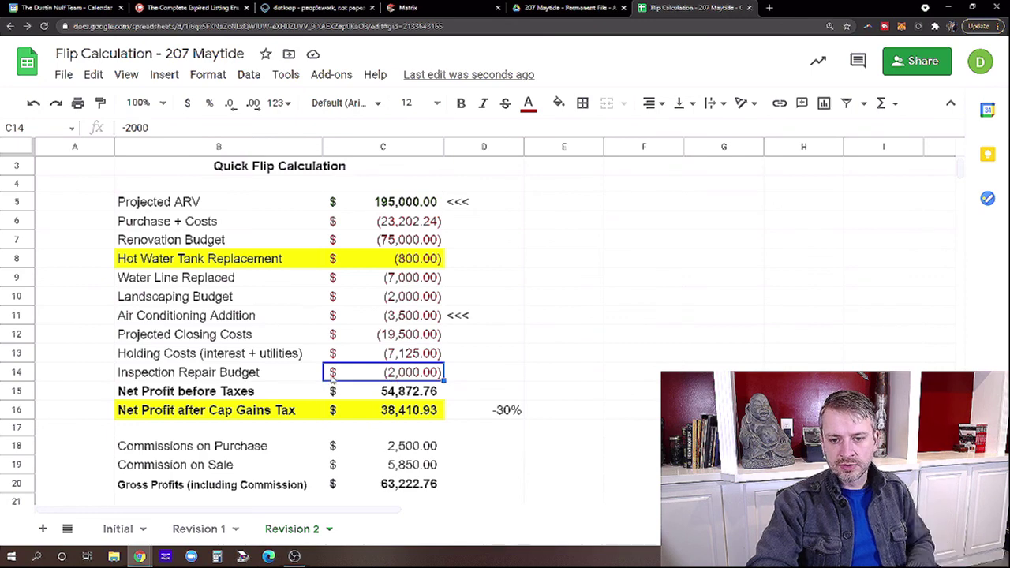
{"action": "left_click", "coordinate": [401, 397]}
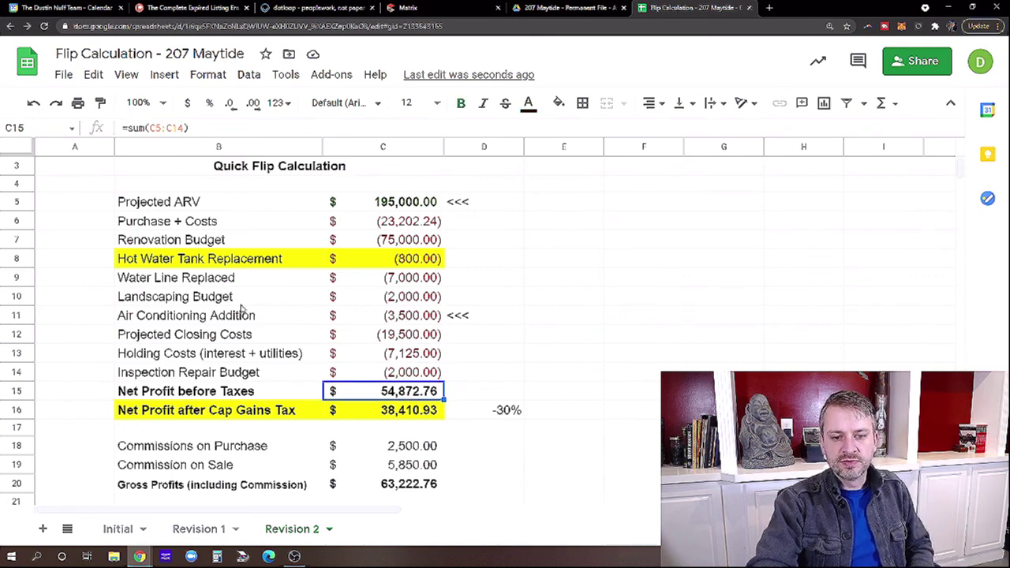
{"action": "scroll", "coordinate": [244, 307], "scroll_direction": "down", "scroll_amount": 1}
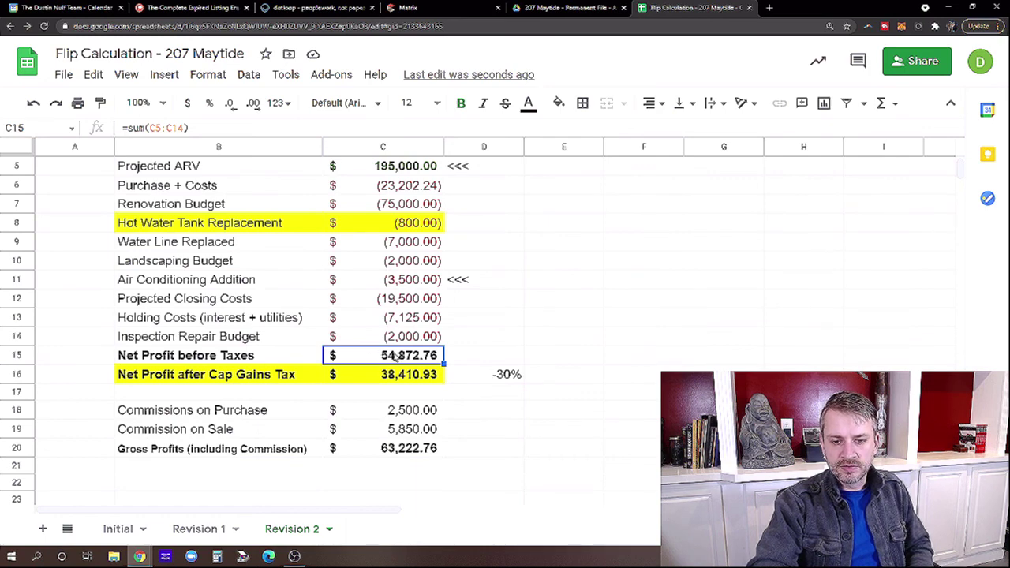
{"action": "left_click", "coordinate": [413, 378]}
{"action": "left_click", "coordinate": [515, 378]}
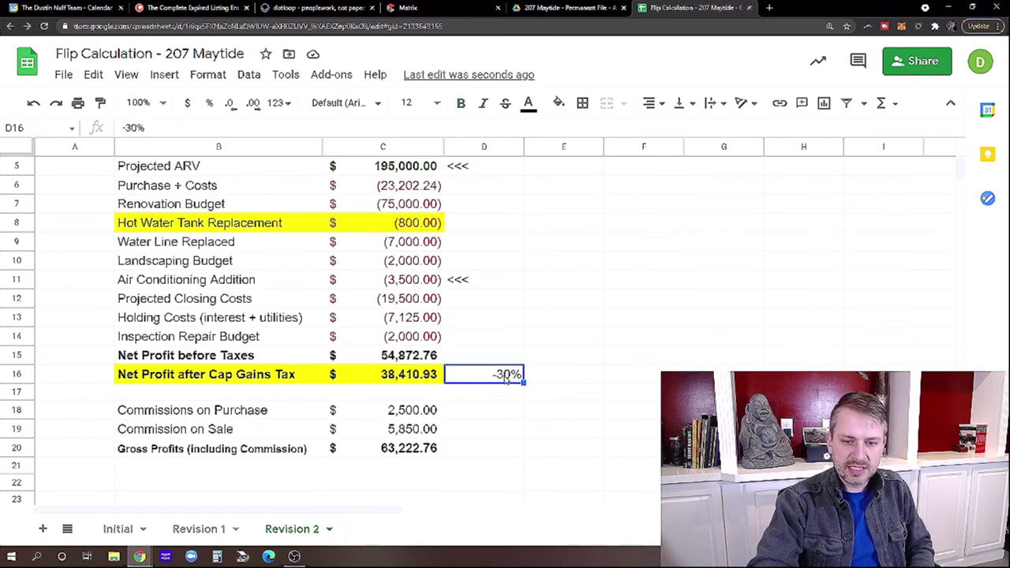
{"action": "left_click", "coordinate": [407, 378]}
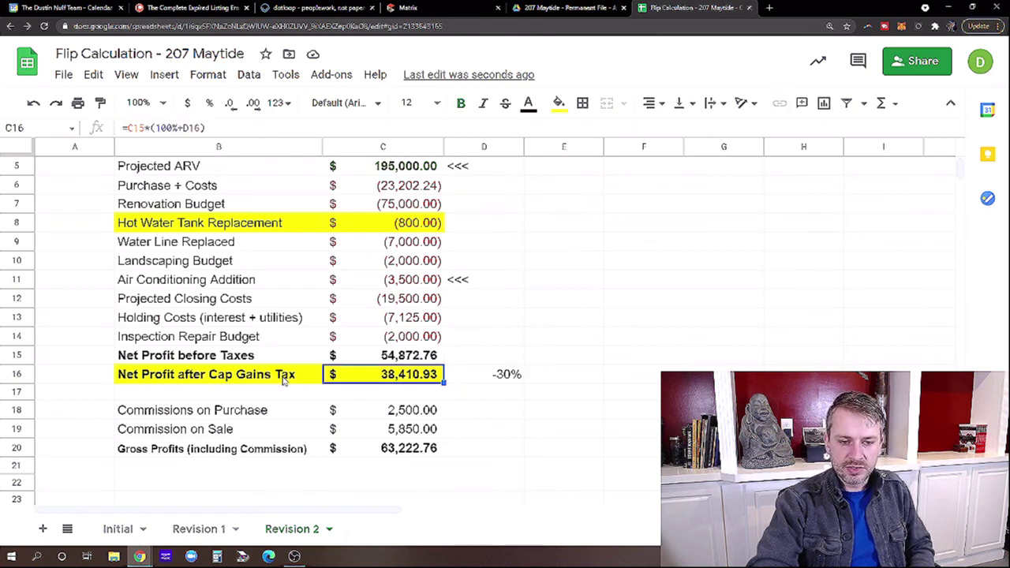
{"action": "left_click", "coordinate": [398, 416]}
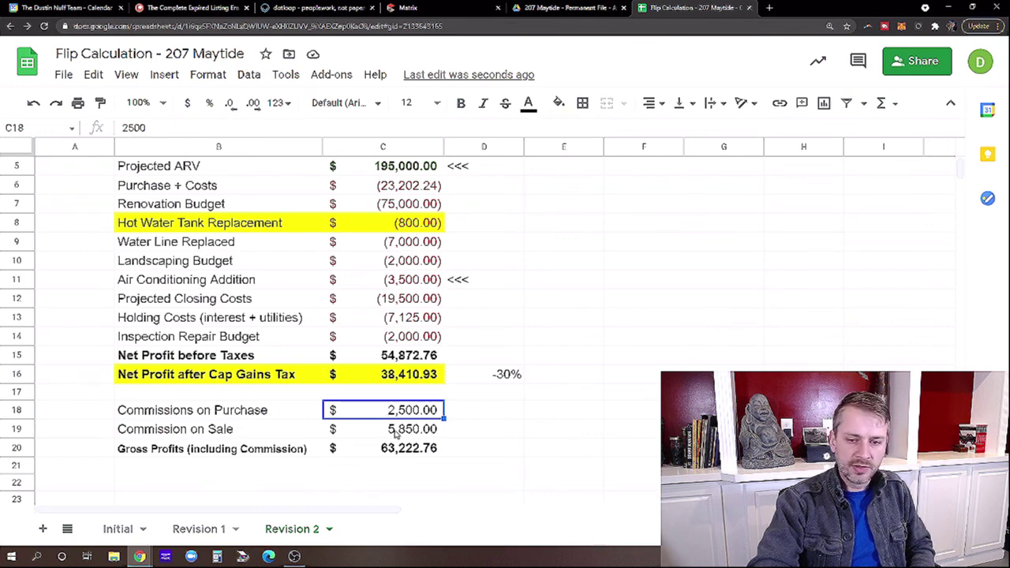
{"action": "left_click", "coordinate": [386, 437]}
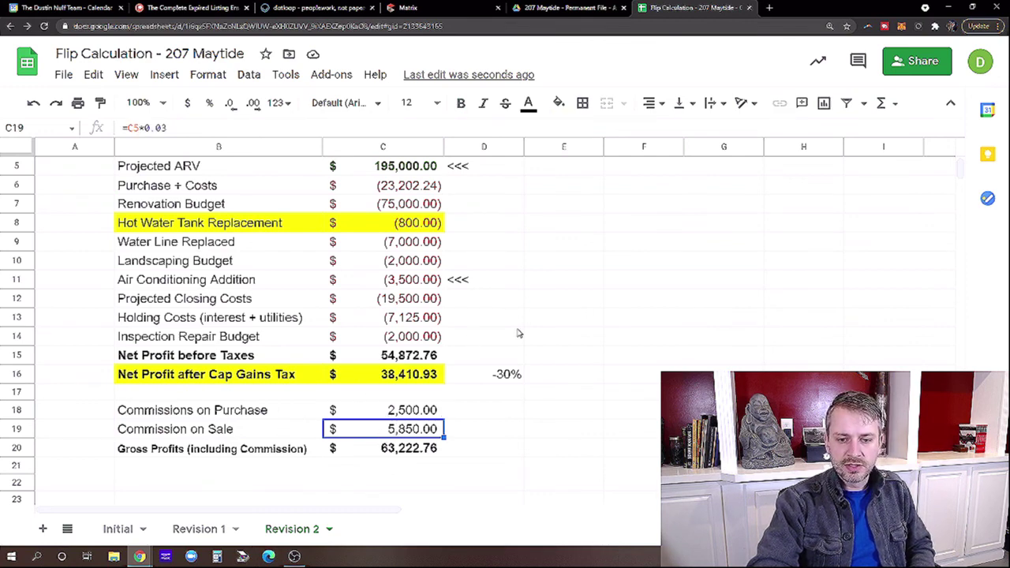
{"action": "scroll", "coordinate": [528, 292], "scroll_direction": "down", "scroll_amount": 1}
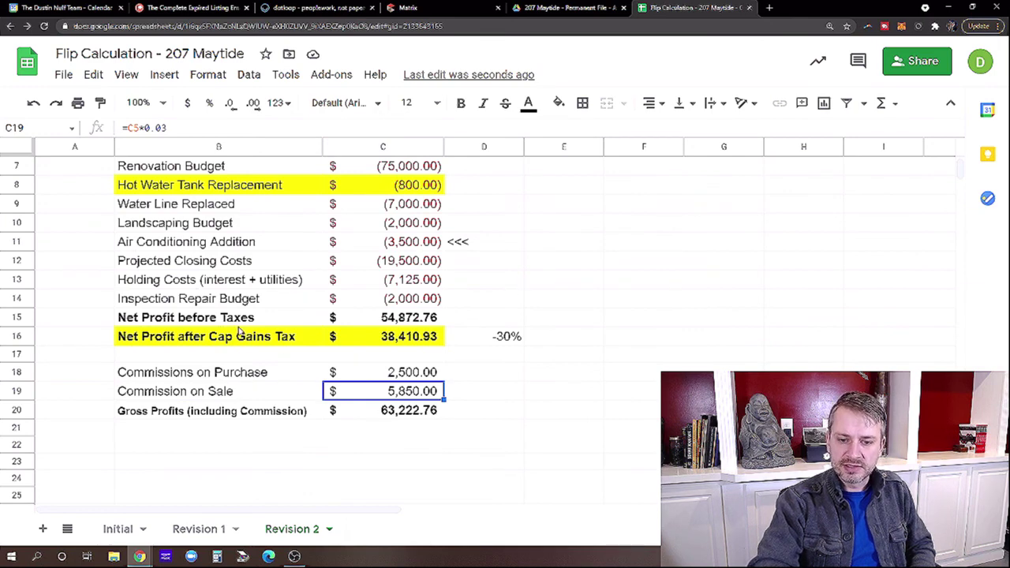
{"action": "scroll", "coordinate": [241, 331], "scroll_direction": "down", "scroll_amount": 1}
{"action": "left_click", "coordinate": [384, 377]}
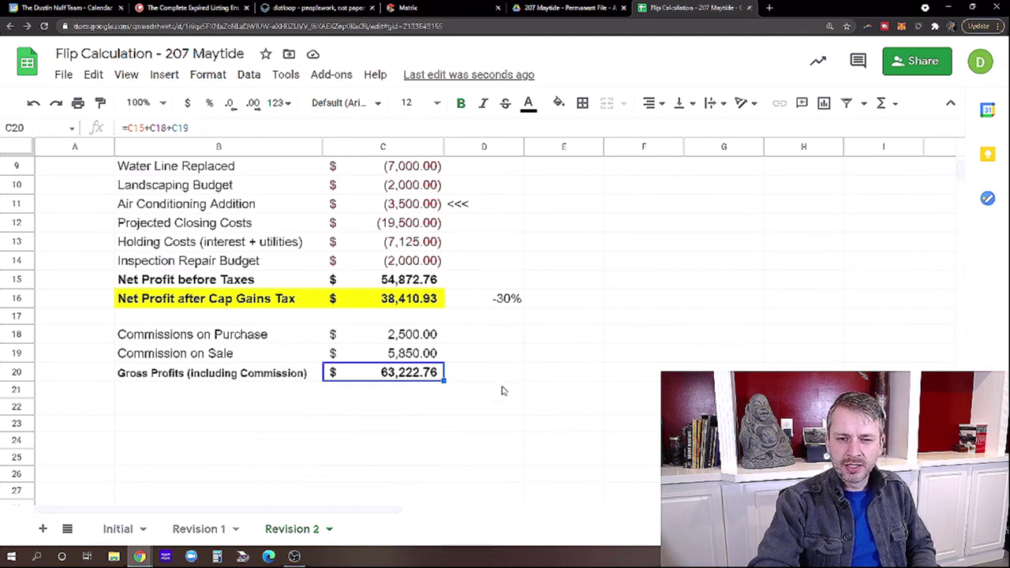
{"action": "scroll", "coordinate": [502, 390], "scroll_direction": "up", "scroll_amount": 1}
{"action": "scroll", "coordinate": [502, 390], "scroll_direction": "up", "scroll_amount": 2}
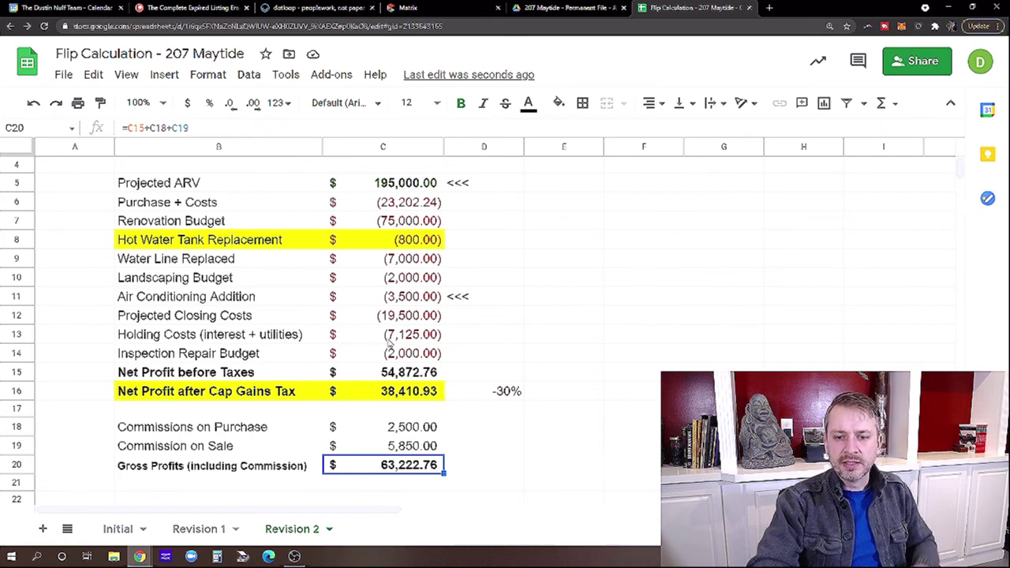
{"action": "scroll", "coordinate": [574, 386], "scroll_direction": "up", "scroll_amount": 1}
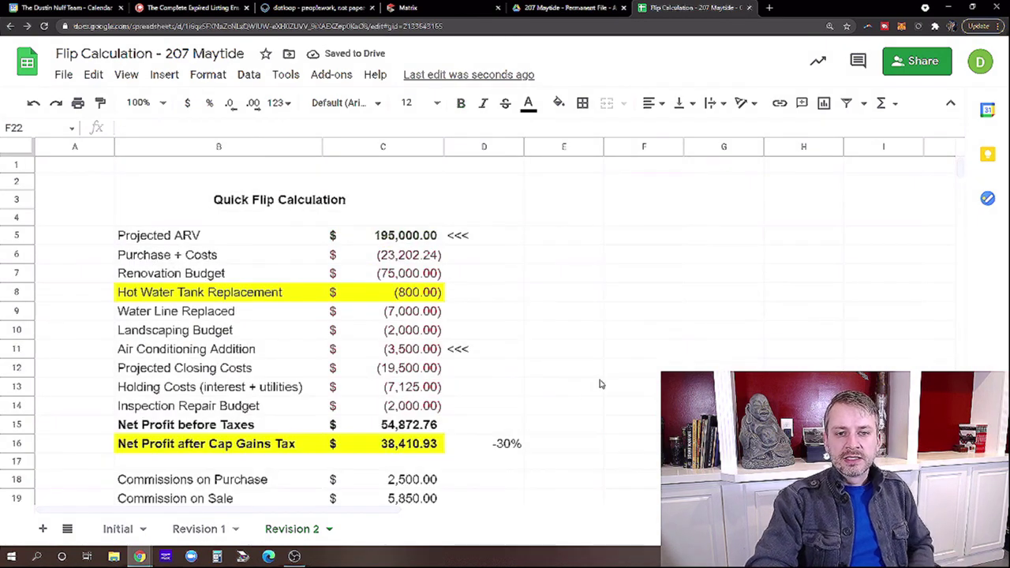
{"action": "scroll", "coordinate": [552, 402], "scroll_direction": "down", "scroll_amount": 3}
{"action": "left_click", "coordinate": [209, 430]}
{"action": "left_click", "coordinate": [376, 430]}
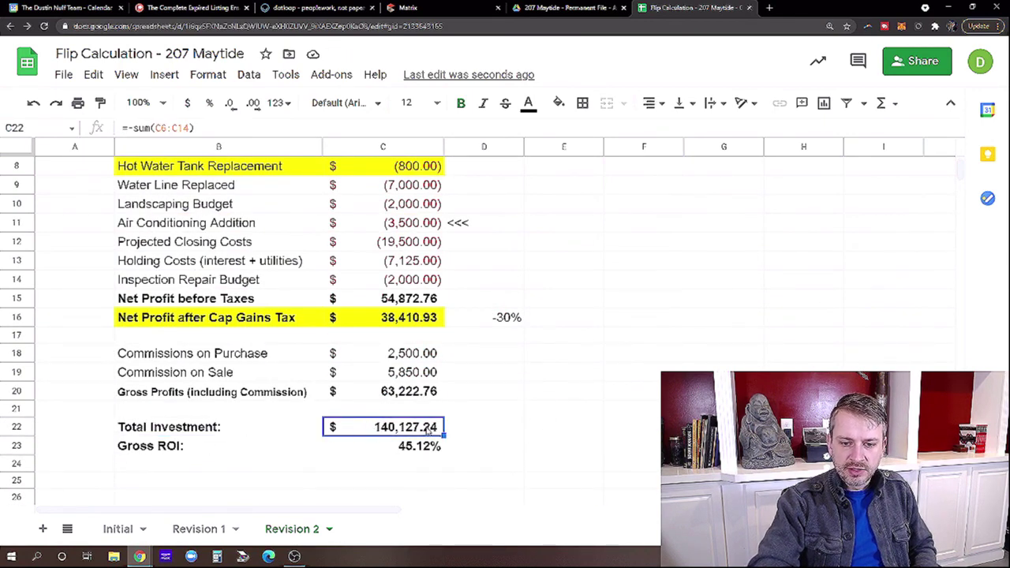
{"action": "scroll", "coordinate": [568, 405], "scroll_direction": "up", "scroll_amount": 1}
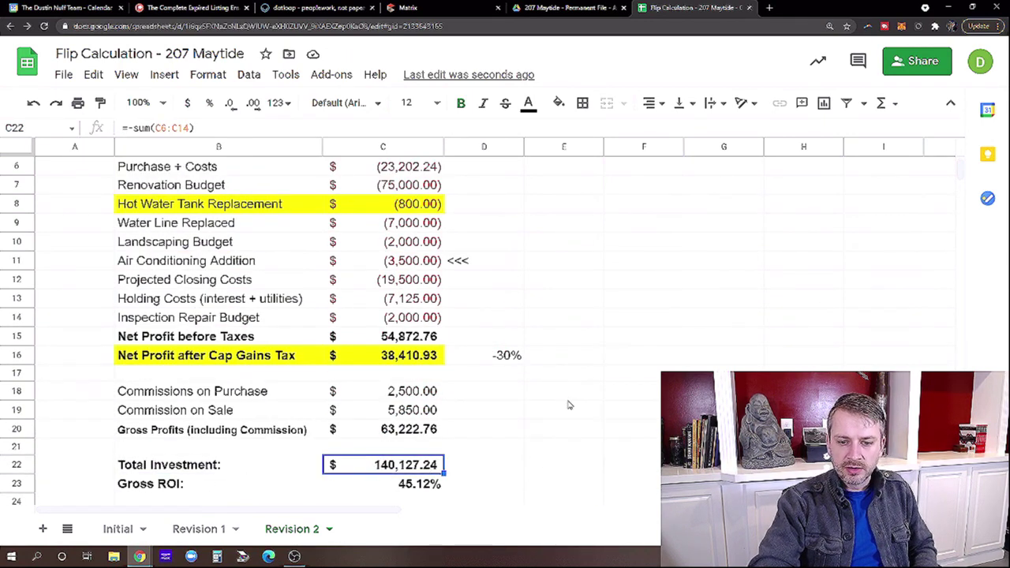
{"action": "scroll", "coordinate": [568, 405], "scroll_direction": "down", "scroll_amount": 1}
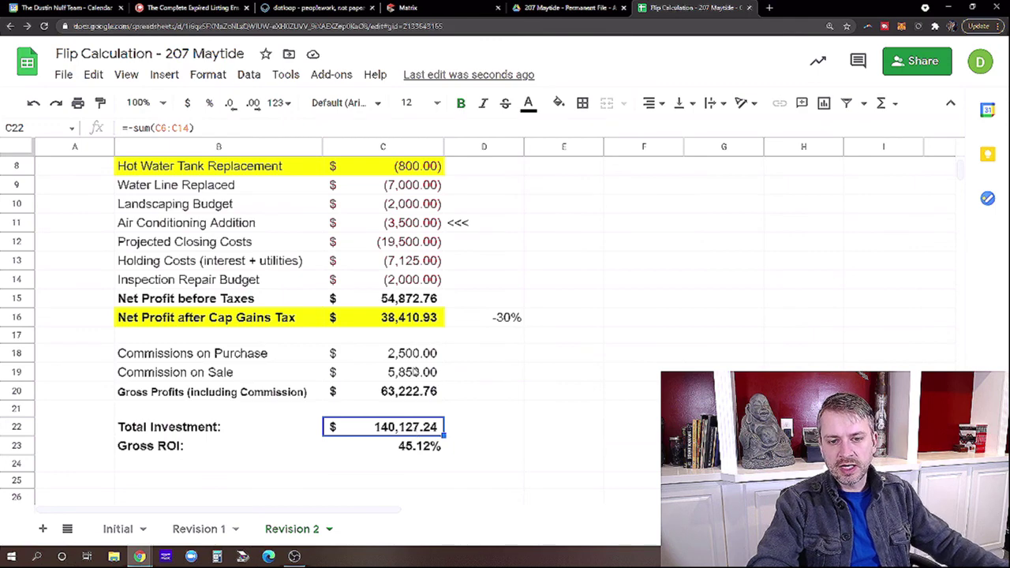
{"action": "scroll", "coordinate": [544, 282], "scroll_direction": "up", "scroll_amount": 3}
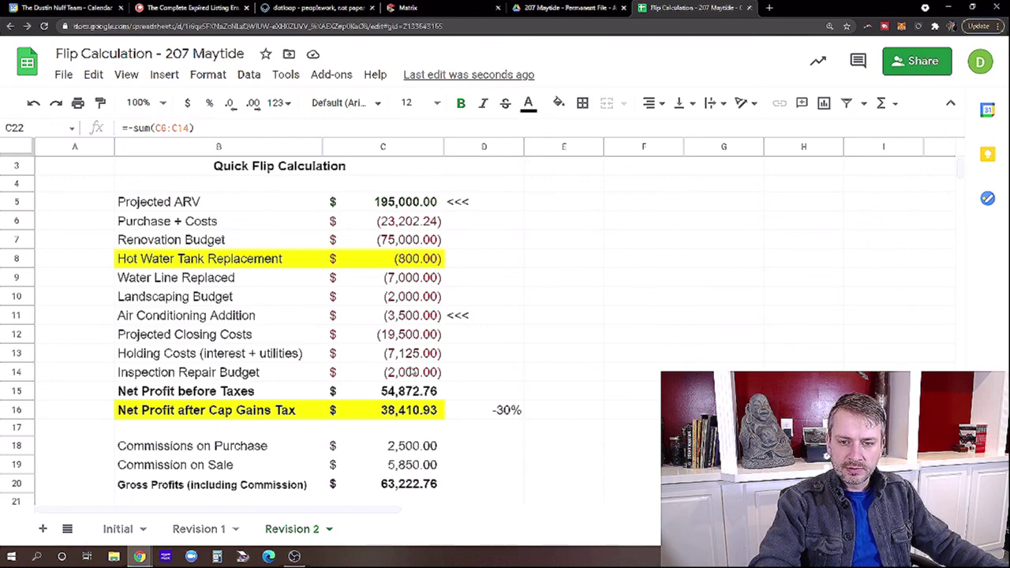
{"action": "scroll", "coordinate": [490, 281], "scroll_direction": "down", "scroll_amount": 3}
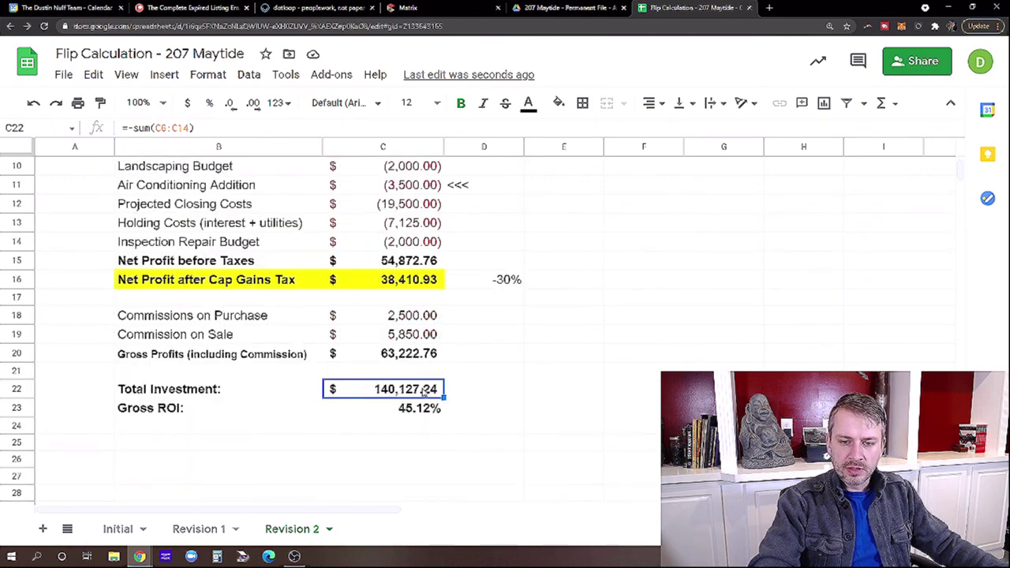
{"action": "left_click", "coordinate": [440, 410]}
{"action": "left_click", "coordinate": [426, 357]}
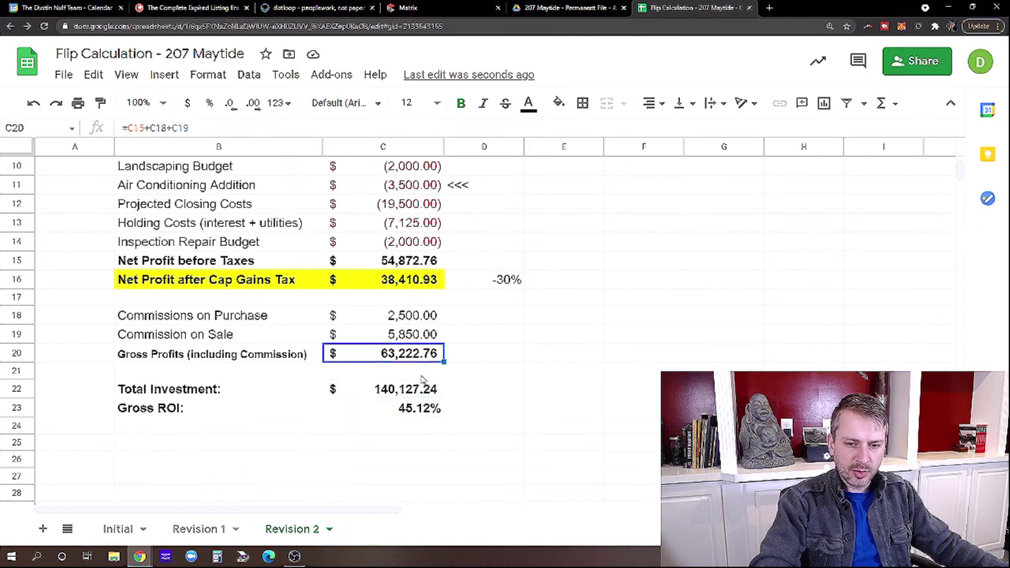
{"action": "left_click", "coordinate": [422, 390]}
{"action": "left_click", "coordinate": [421, 410]}
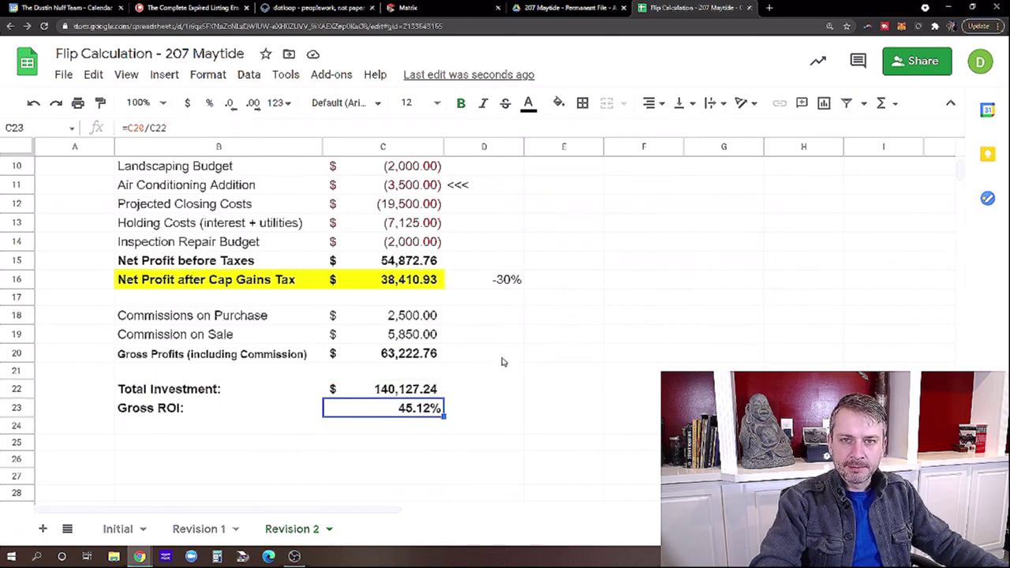
{"action": "scroll", "coordinate": [507, 363], "scroll_direction": "up", "scroll_amount": 5}
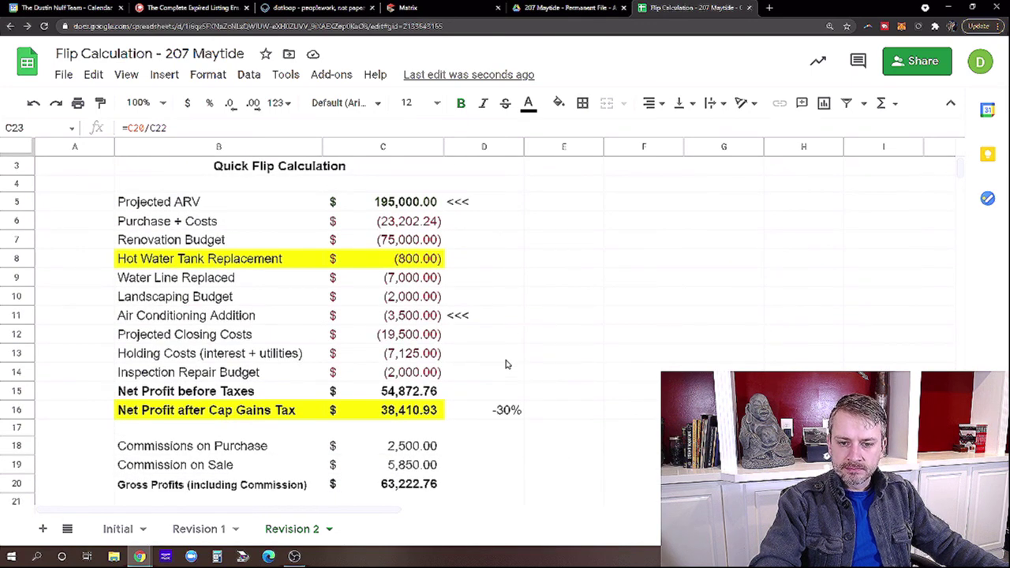
{"action": "scroll", "coordinate": [507, 364], "scroll_direction": "down", "scroll_amount": 1}
{"action": "left_click", "coordinate": [424, 413]}
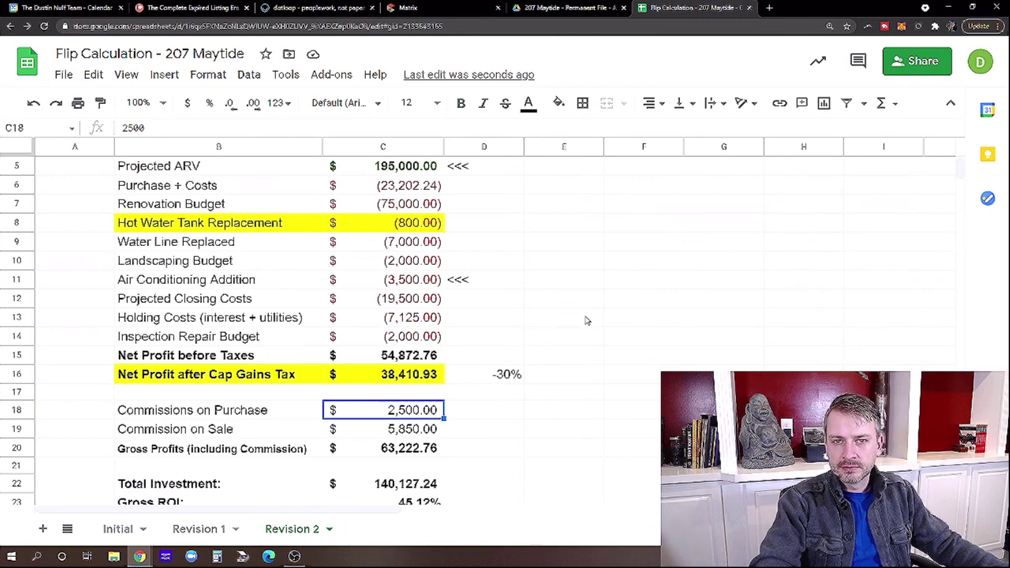
{"action": "scroll", "coordinate": [586, 320], "scroll_direction": "up", "scroll_amount": 1}
{"action": "left_click", "coordinate": [484, 315]}
{"action": "left_click", "coordinate": [568, 268]}
{"action": "left_click", "coordinate": [562, 187]}
{"action": "scroll", "coordinate": [466, 287], "scroll_direction": "down", "scroll_amount": 2}
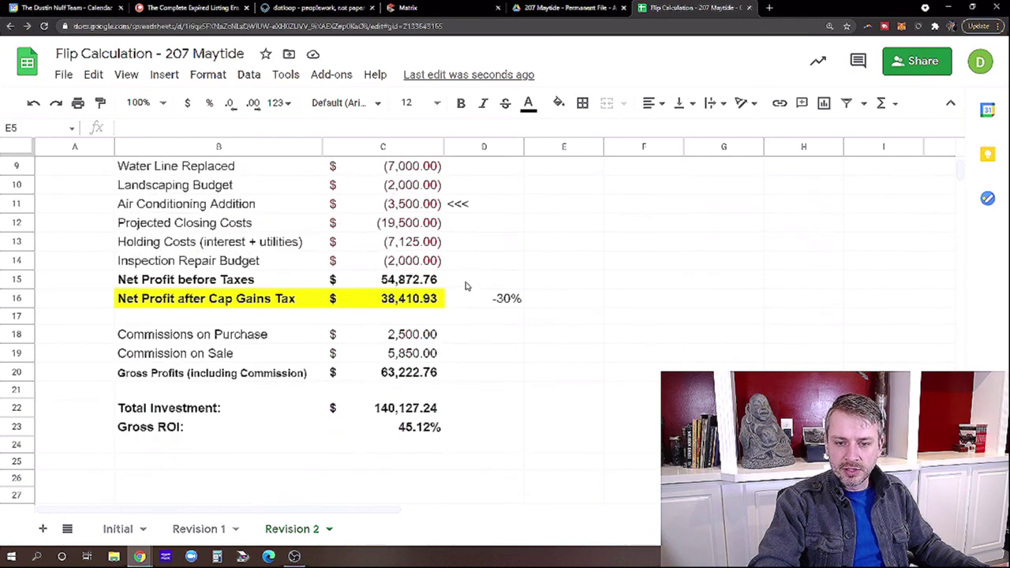
{"action": "left_click", "coordinate": [414, 335]}
{"action": "left_click", "coordinate": [569, 300]}
{"action": "scroll", "coordinate": [520, 364], "scroll_direction": "up", "scroll_amount": 3}
{"action": "scroll", "coordinate": [519, 364], "scroll_direction": "down", "scroll_amount": 4}
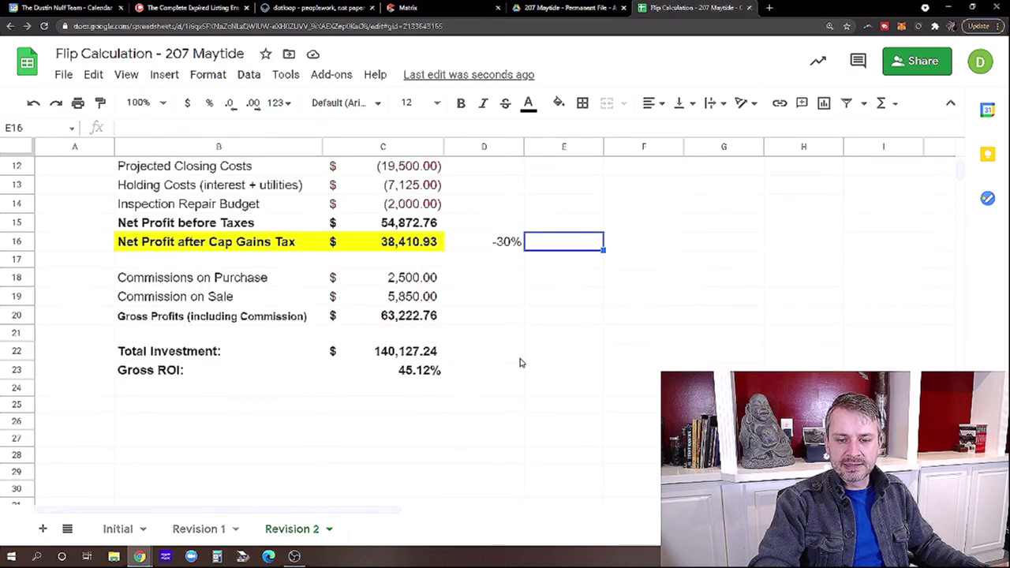
{"action": "left_click", "coordinate": [437, 353]}
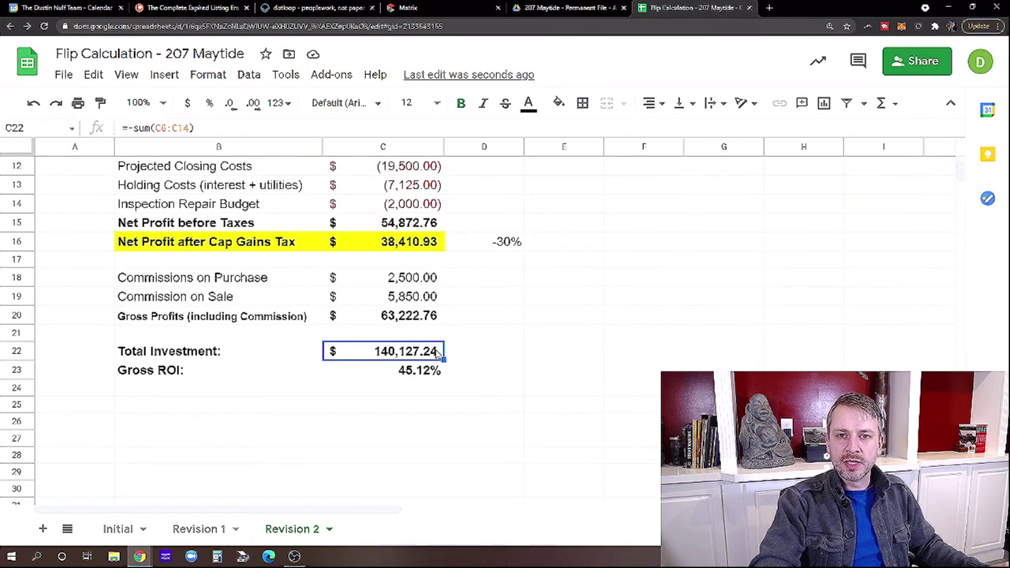
{"action": "left_click", "coordinate": [557, 350]}
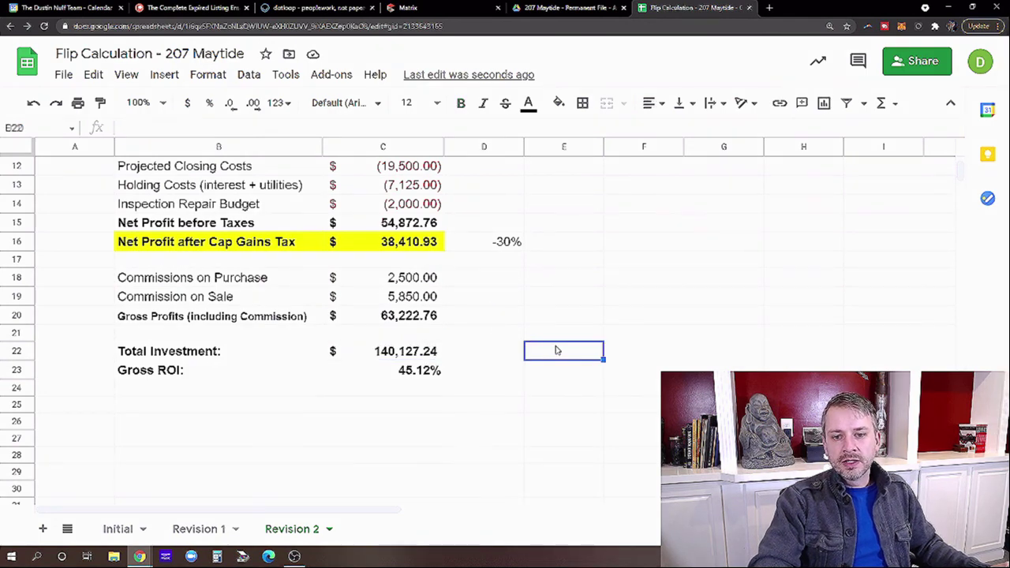